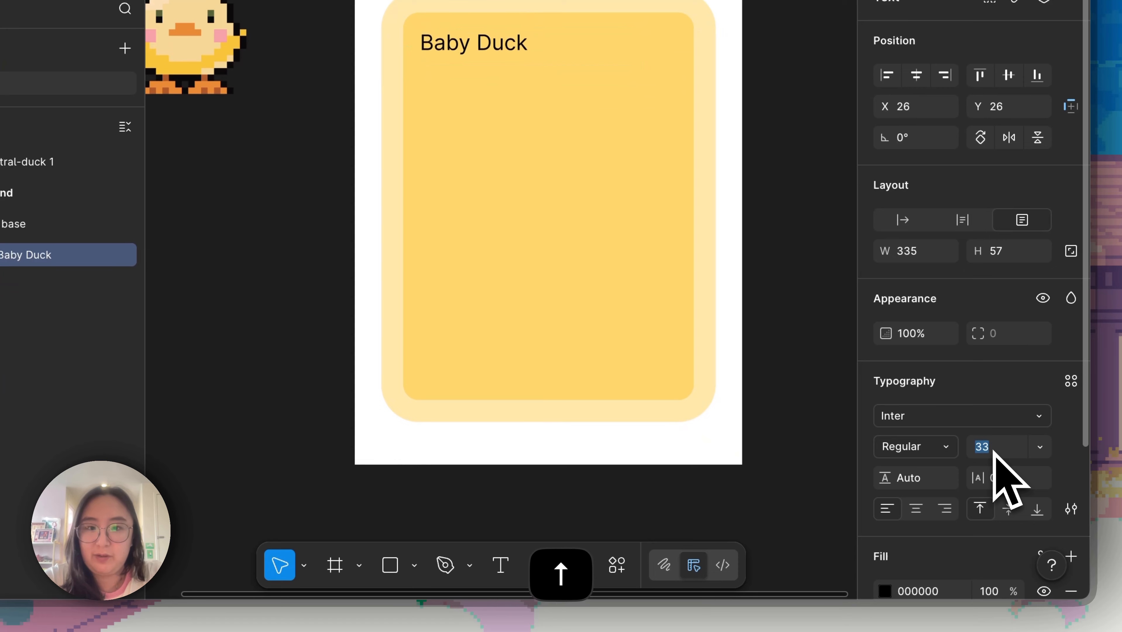
# Step: Set the Baby Duck text's font size to 36 and resize its text box to about 199 × 47
pyautogui.press('Down')
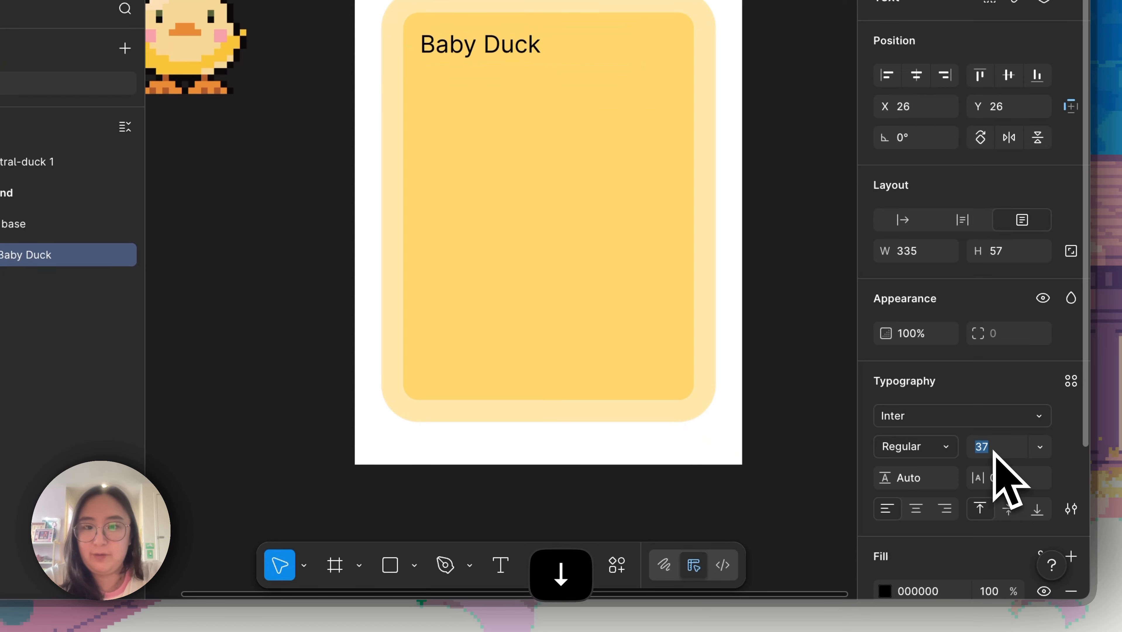
pyautogui.click(925, 217)
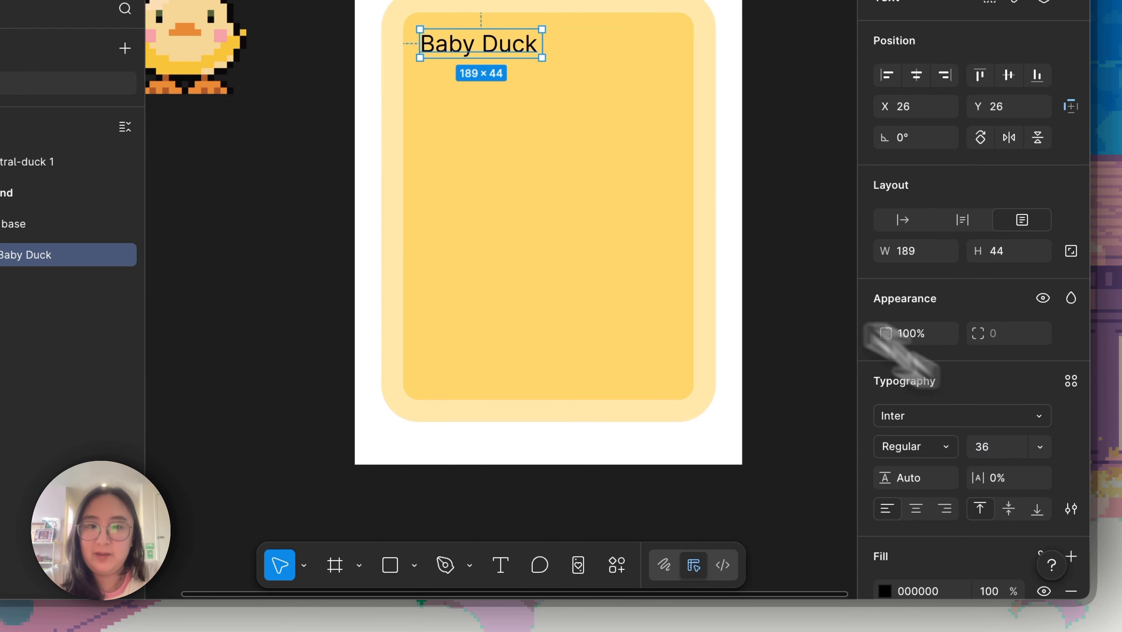
pyautogui.moveTo(541, 62)
pyautogui.mouseDown()
pyautogui.moveTo(602, 79)
pyautogui.moveTo(540, 65)
pyautogui.moveTo(547, 59)
pyautogui.mouseUp()
pyautogui.press('Escape')
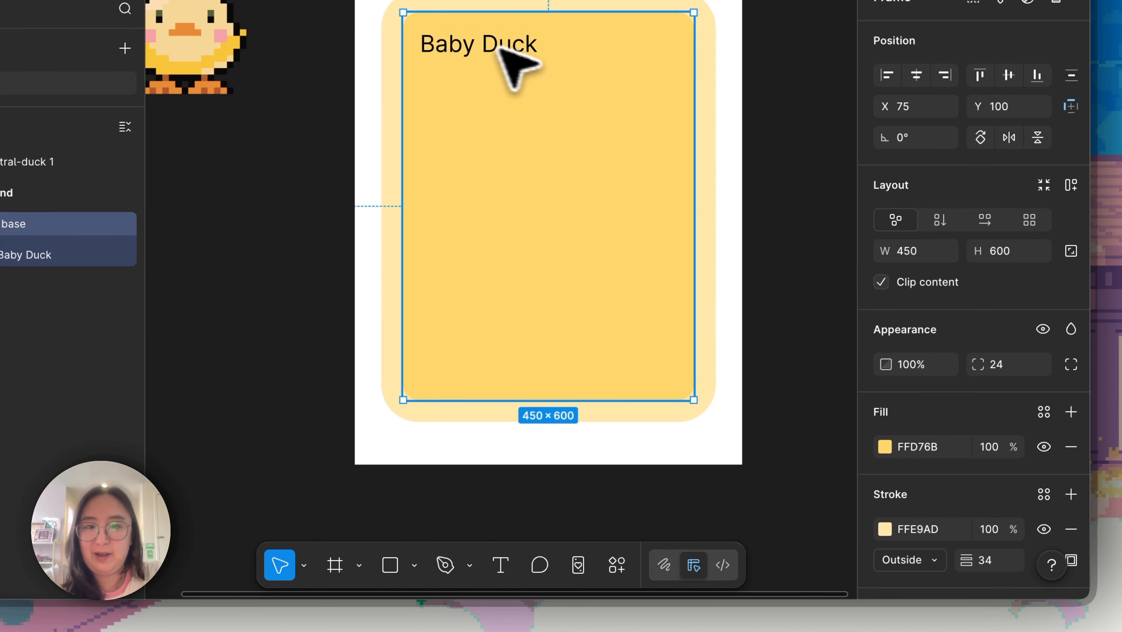
pyautogui.press('Escape')
pyautogui.click(535, 58)
pyautogui.click(530, 57)
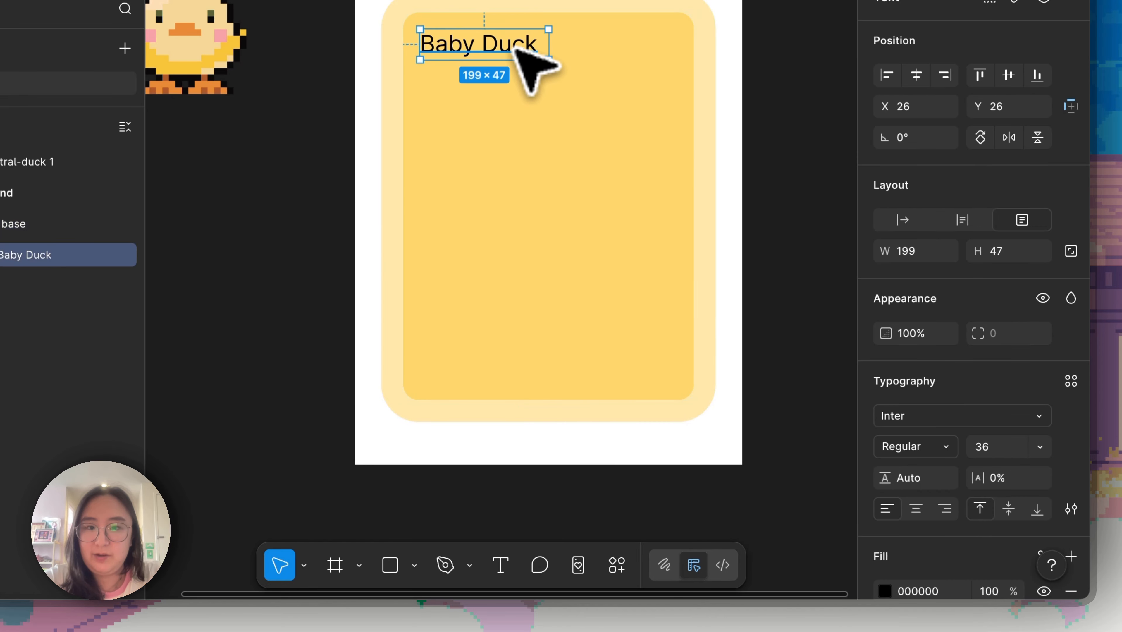
# Step: Open the font choices for the Baby Duck text and filter them to Google fonts
pyautogui.click(978, 416)
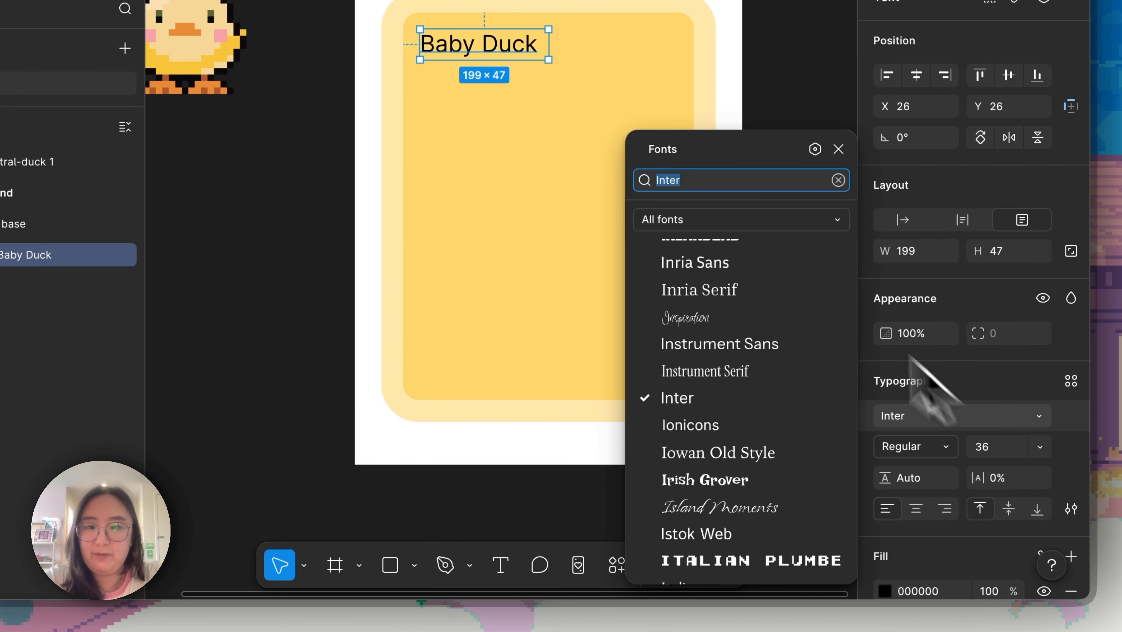
pyautogui.click(704, 221)
pyautogui.click(970, 412)
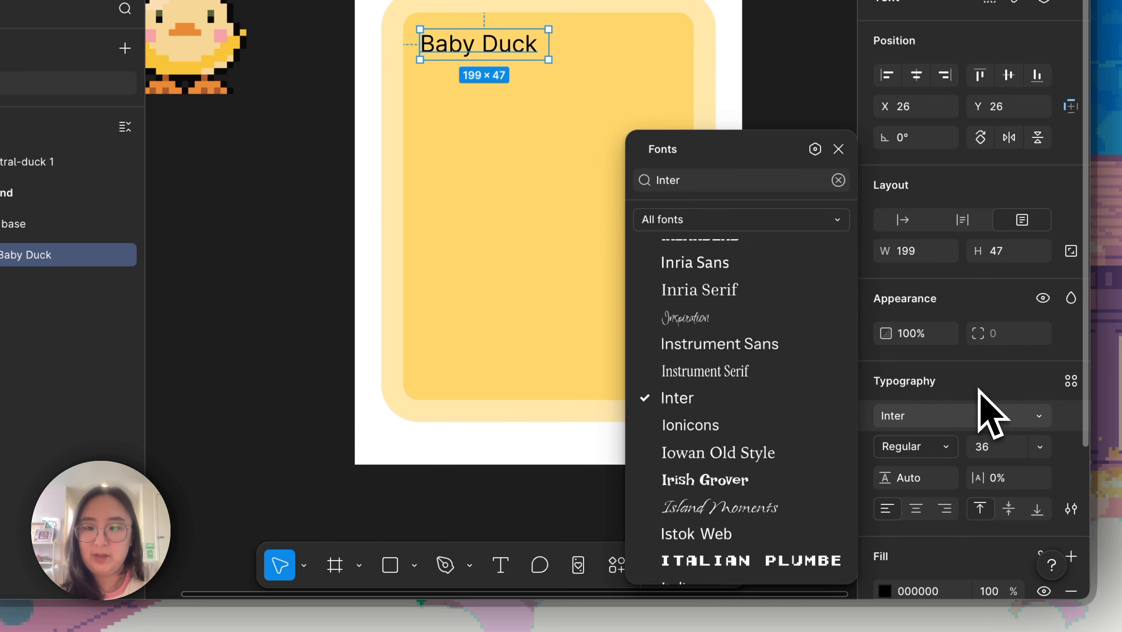
pyautogui.click(980, 388)
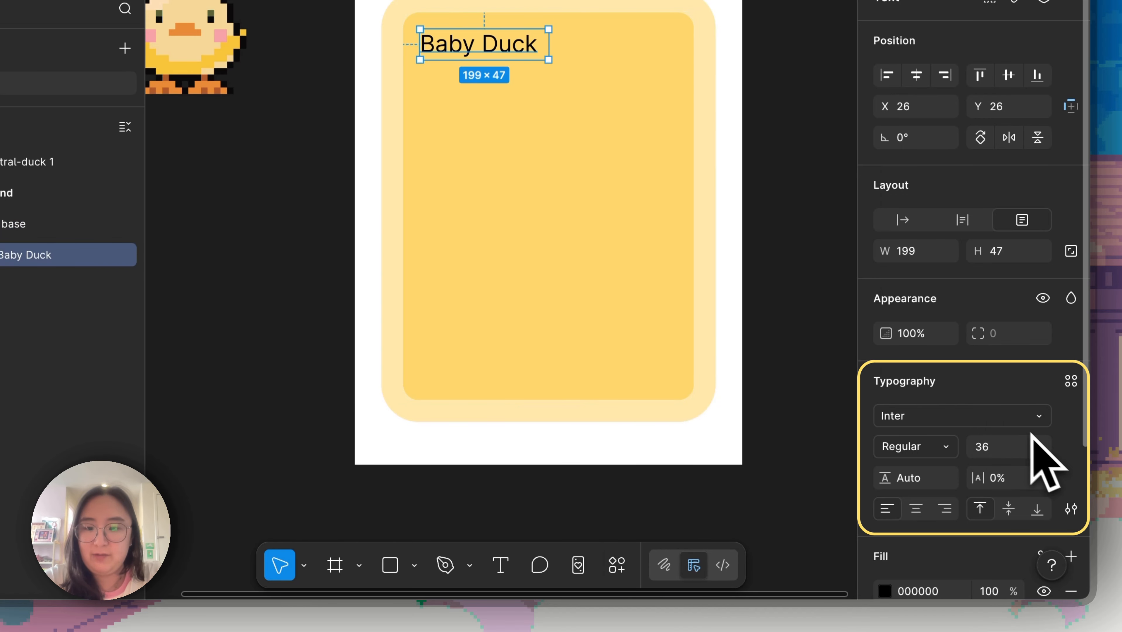
pyautogui.click(1015, 422)
pyautogui.click(735, 219)
pyautogui.click(715, 319)
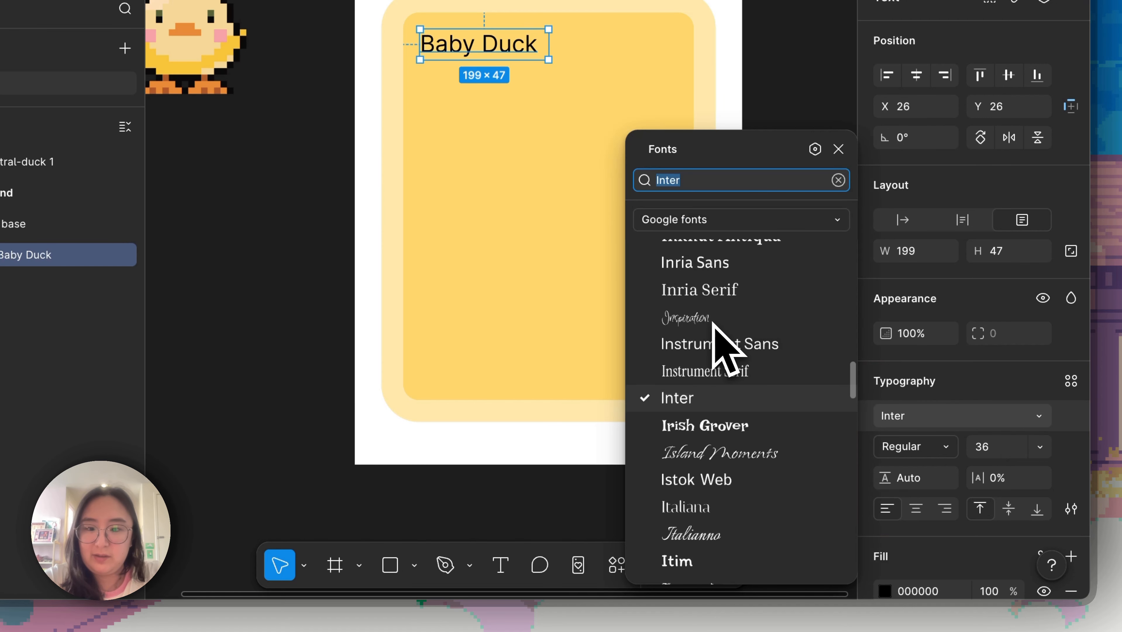
# Step: Browse the Google fonts, search for "press" and apply Press Start 2P to the Baby Duck text
pyautogui.moveTo(854, 381); pyautogui.dragTo(846, 239)
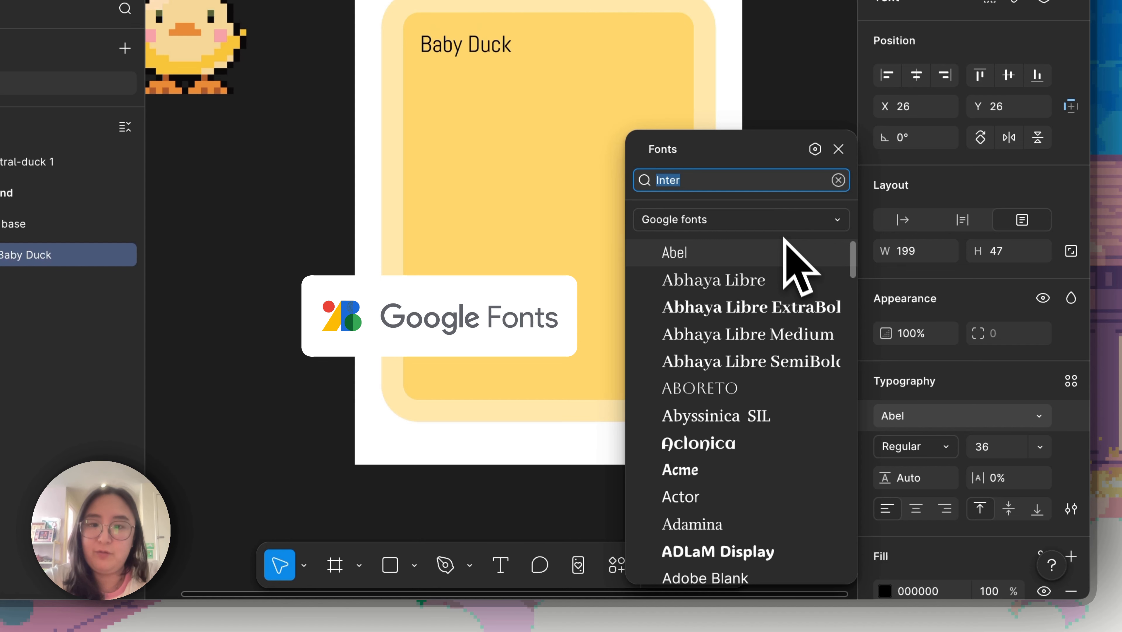
pyautogui.scroll(-10, 797, 332)
pyautogui.scroll(-15, 779, 387)
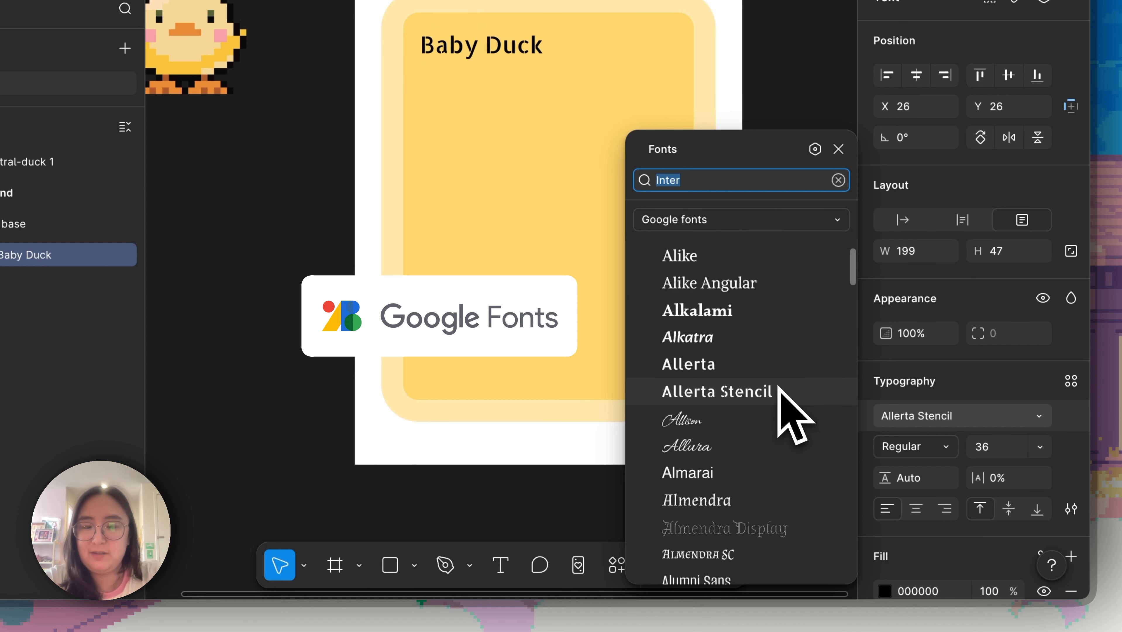
pyautogui.scroll(-5, 793, 416)
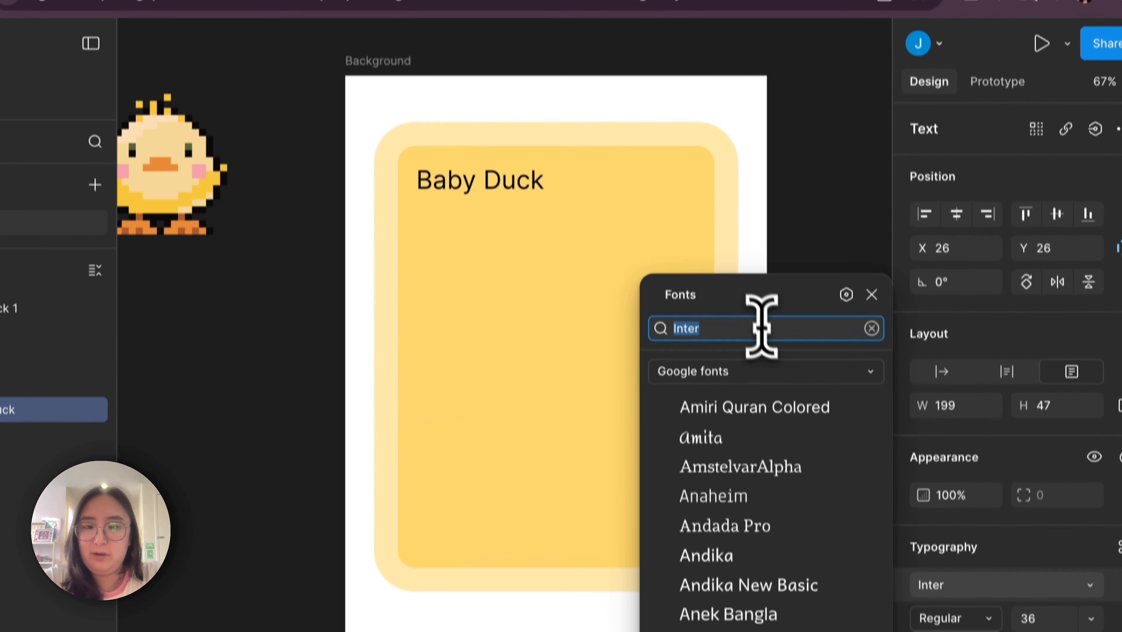
pyautogui.write('press')
pyautogui.click(794, 381)
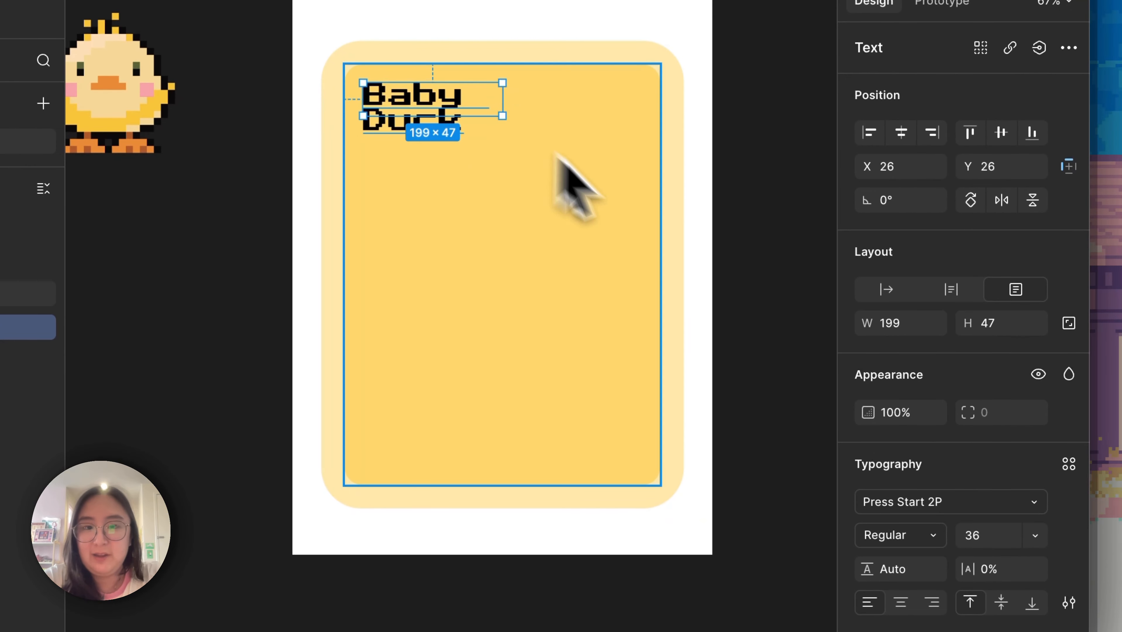
# Step: Widen the Baby Duck text box to about 325 × 47 so the title fits on one line
pyautogui.moveTo(556, 194); pyautogui.dragTo(656, 193)
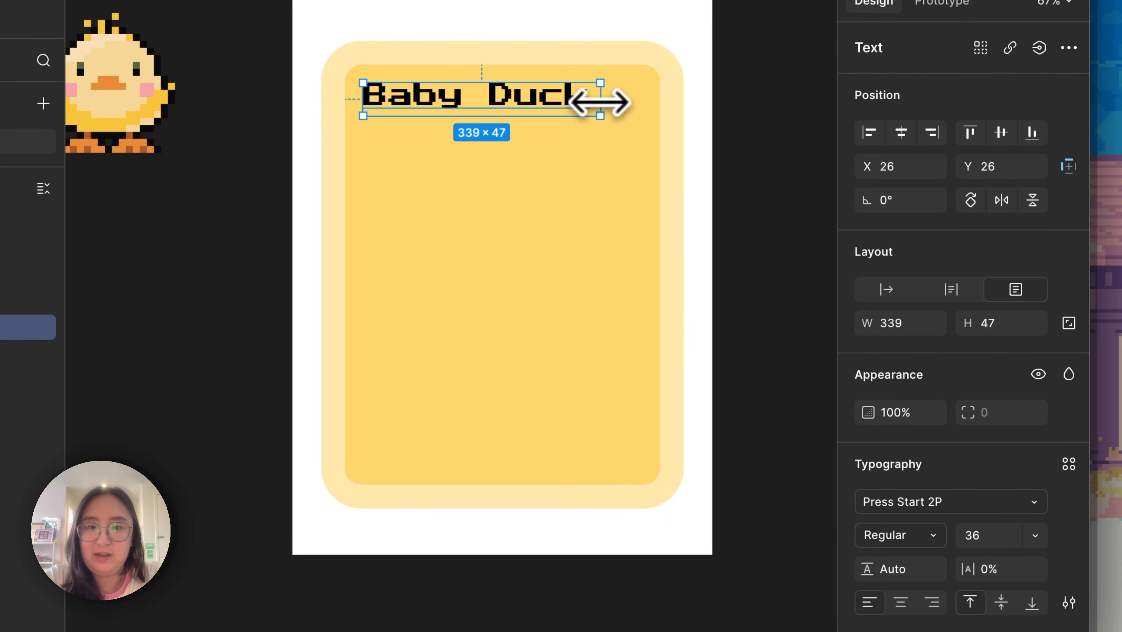
pyautogui.moveTo(600, 102); pyautogui.dragTo(548, 101)
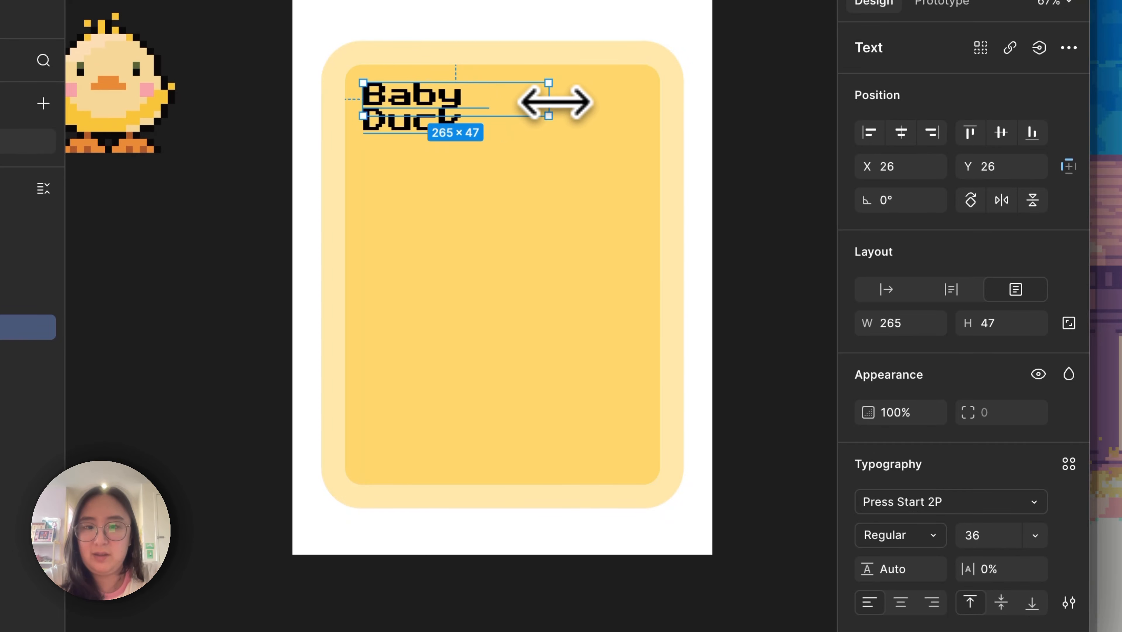
pyautogui.moveTo(560, 102); pyautogui.dragTo(590, 101)
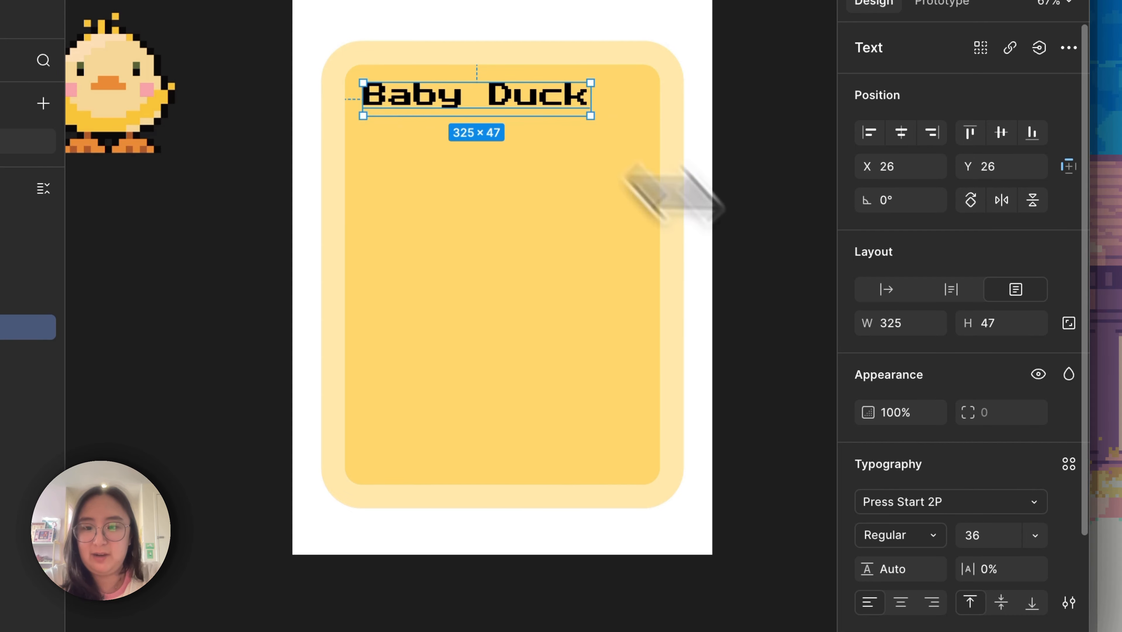
# Step: Set the Baby Duck title's font size to 27
pyautogui.click(990, 536)
pyautogui.press('Down')
pyautogui.press('Down')
pyautogui.press('Down')
pyautogui.press('Down')
pyautogui.press('Down')
pyautogui.press('Down')
pyautogui.press('Down')
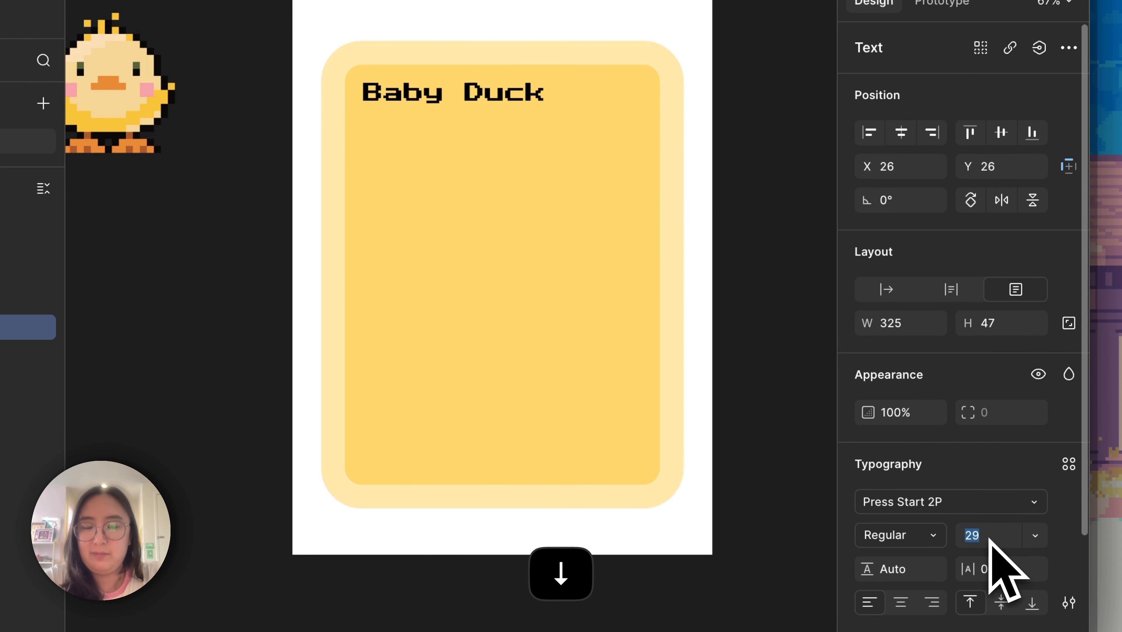
pyautogui.press('Down')
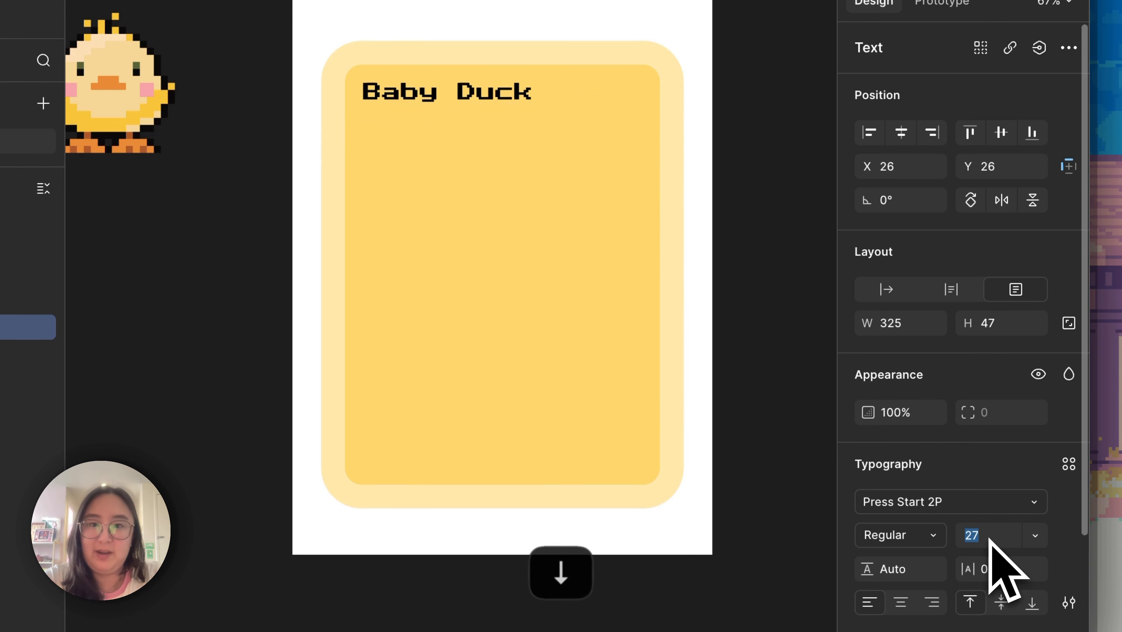
# Step: Narrow the Baby Duck text box to about 256 × 47
pyautogui.click(461, 95)
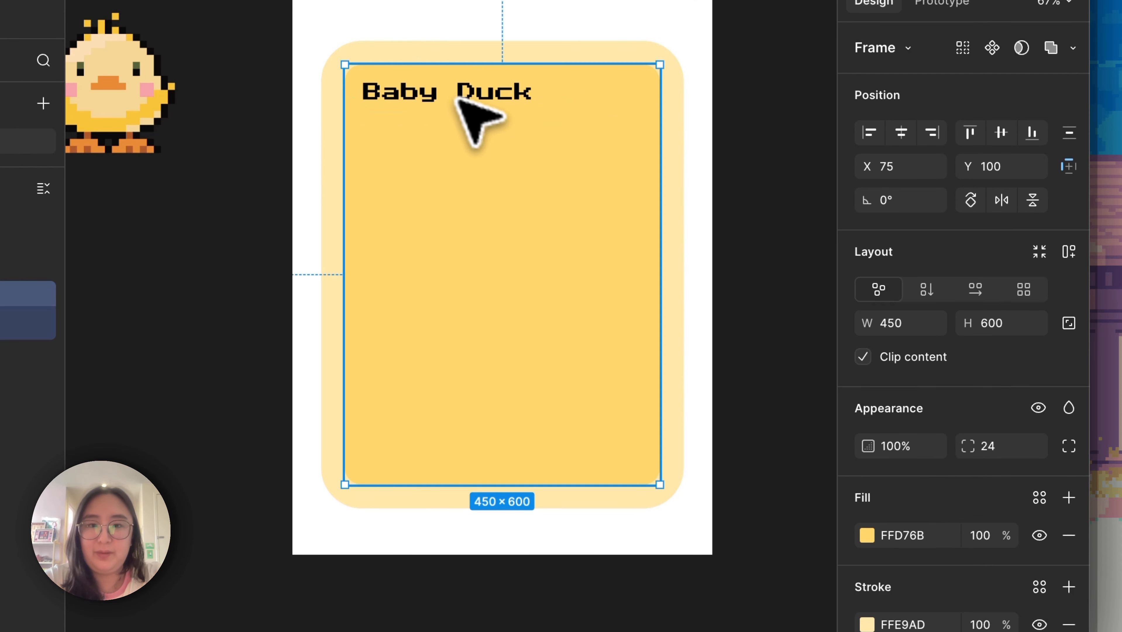
pyautogui.click(478, 95)
pyautogui.moveTo(590, 100); pyautogui.dragTo(542, 100)
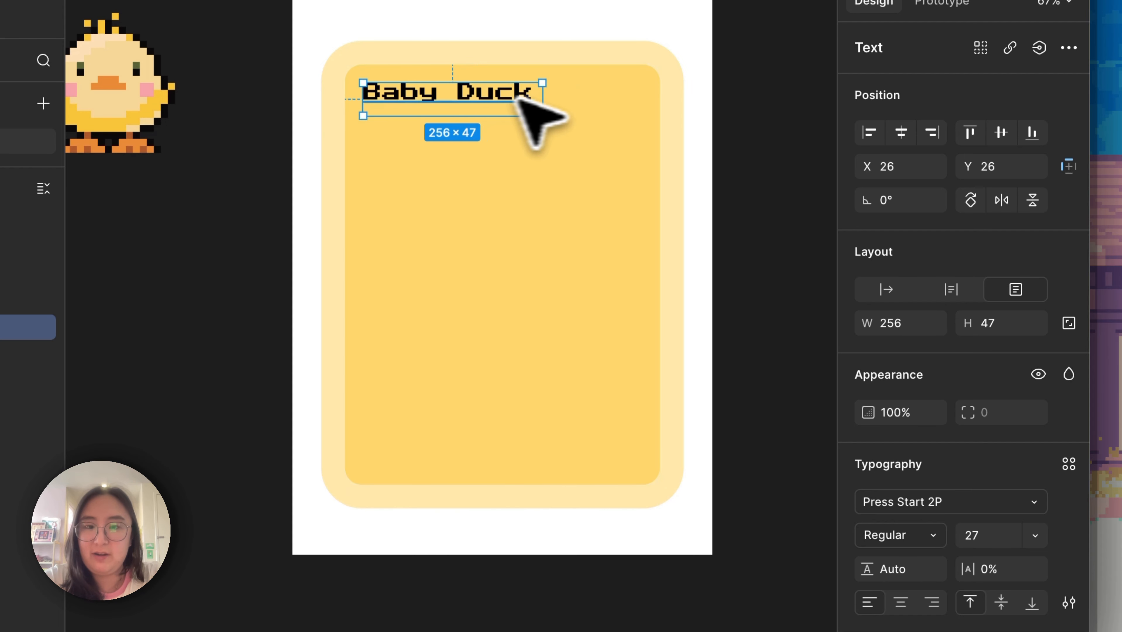
# Step: Duplicate the Baby Duck title to the right of the original and change the copy's text to 100HP
pyautogui.moveTo(412, 100); pyautogui.dragTo(600, 99)
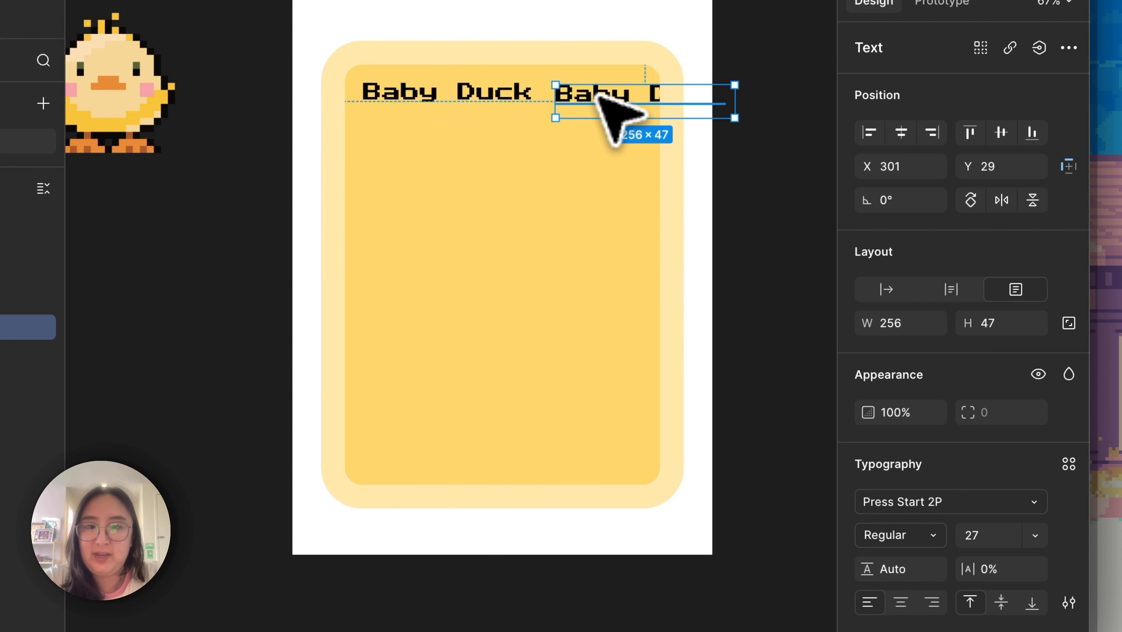
pyautogui.doubleClick(597, 96)
pyautogui.write('100')
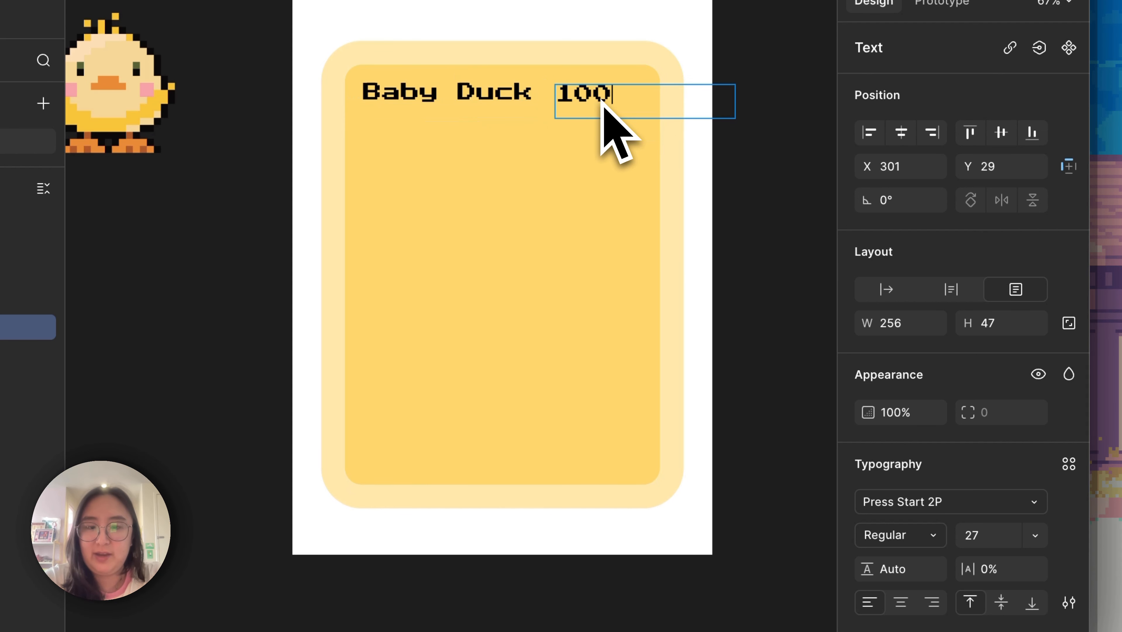
pyautogui.write('HP')
pyautogui.press('Escape')
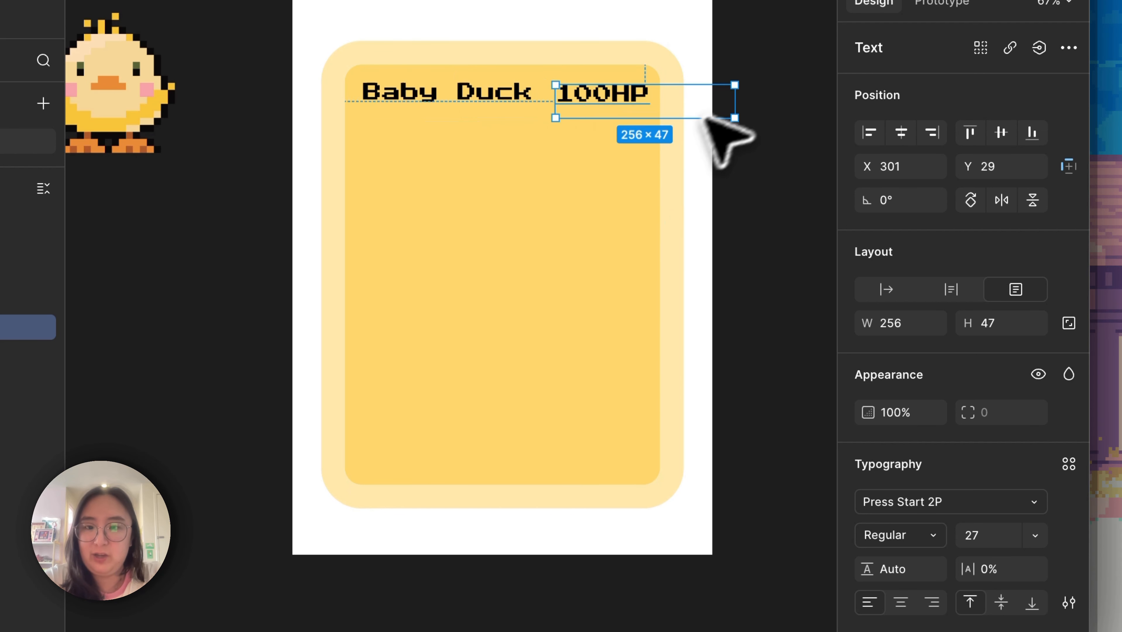
# Step: Narrow the 100HP text box to about 149 × 47 and set the letters HP to font size 15
pyautogui.moveTo(717, 101); pyautogui.dragTo(684, 95)
pyautogui.doubleClick(609, 95)
pyautogui.click(995, 535)
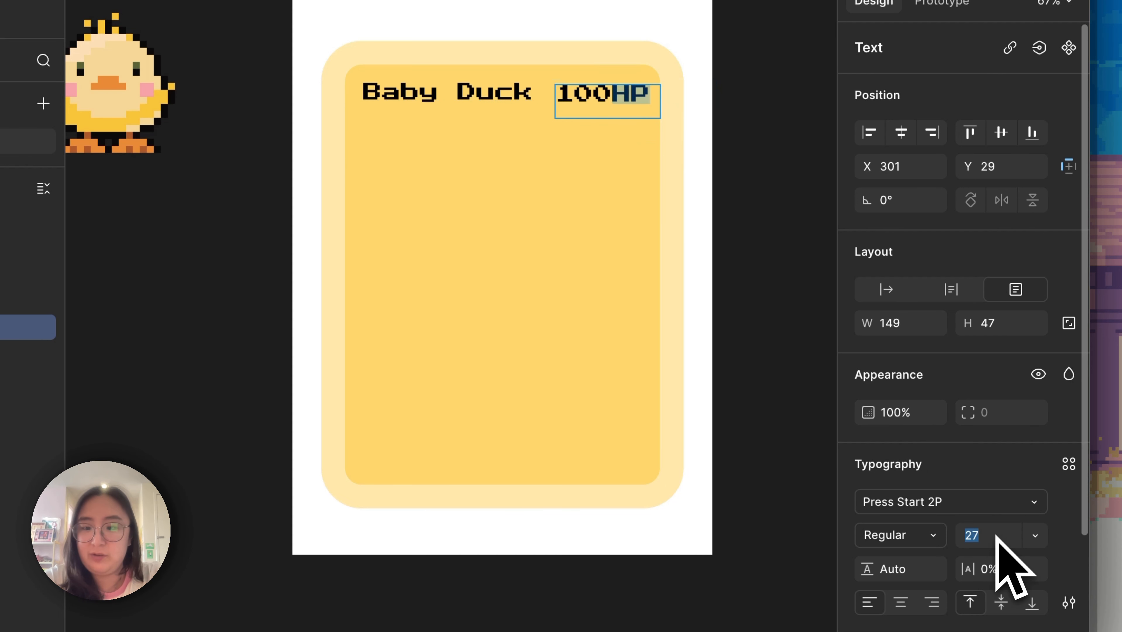
pyautogui.press('Down')
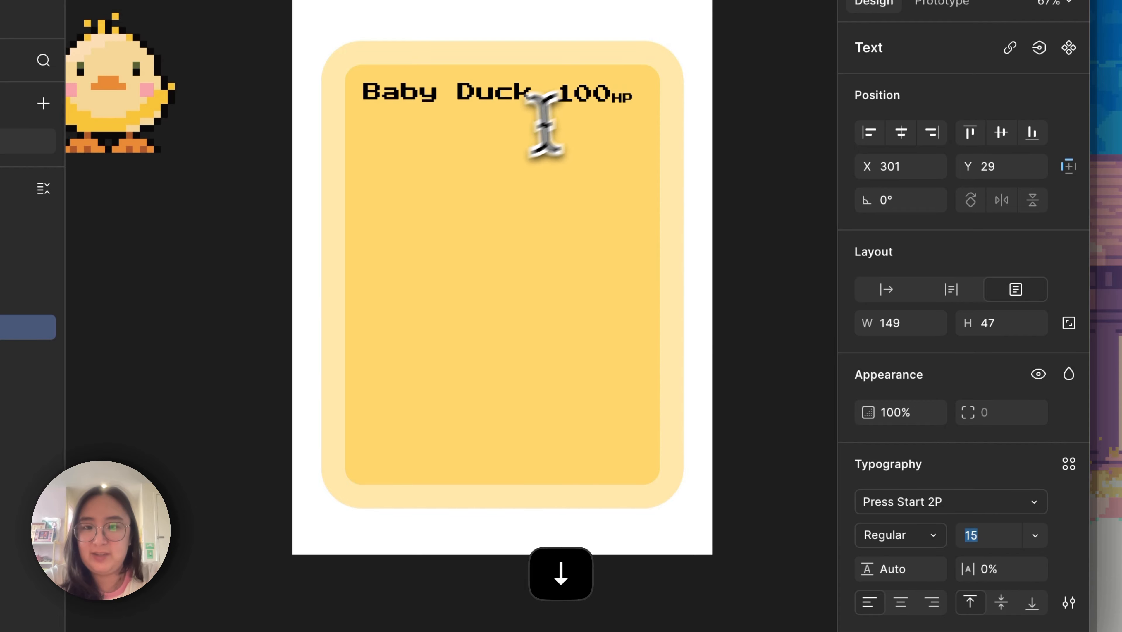
# Step: Set the digits 100 in the 100HP text to font size 24
pyautogui.moveTo(608, 100); pyautogui.dragTo(550, 98)
pyautogui.click(989, 535)
pyautogui.press('Up')
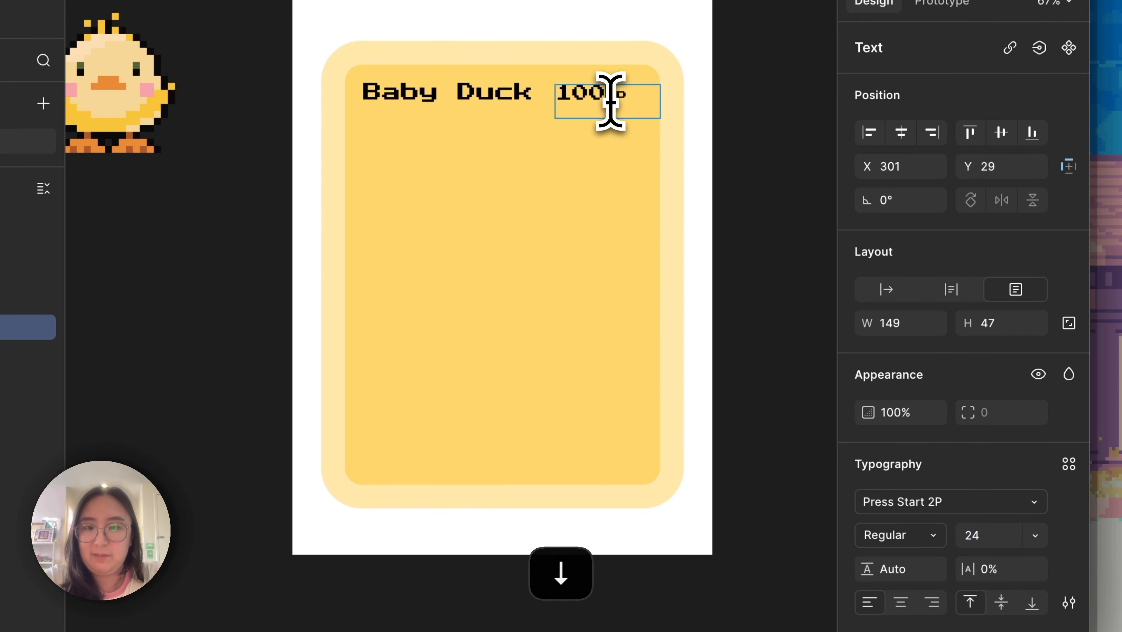
# Step: Set the letters HP in the 100HP text to font size 13
pyautogui.moveTo(605, 100); pyautogui.dragTo(676, 113)
pyautogui.click(1004, 535)
pyautogui.press('Down')
pyautogui.press('Down')
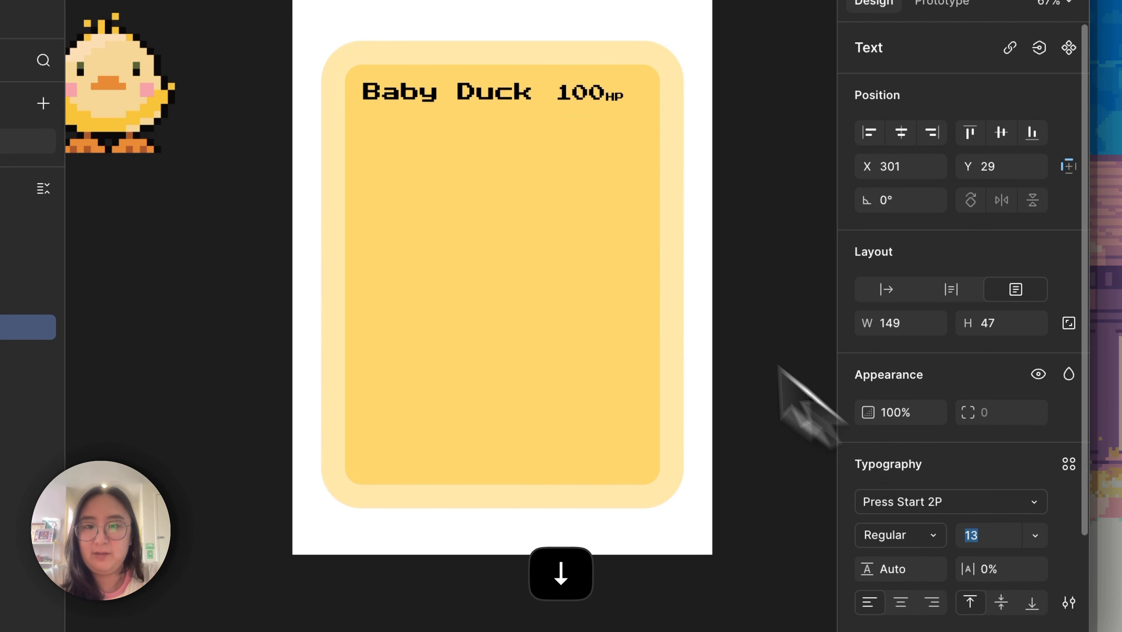
# Step: Narrow the 100HP text box to fit closely around its text on one line
pyautogui.click(557, 199)
pyautogui.moveTo(660, 102); pyautogui.dragTo(622, 106)
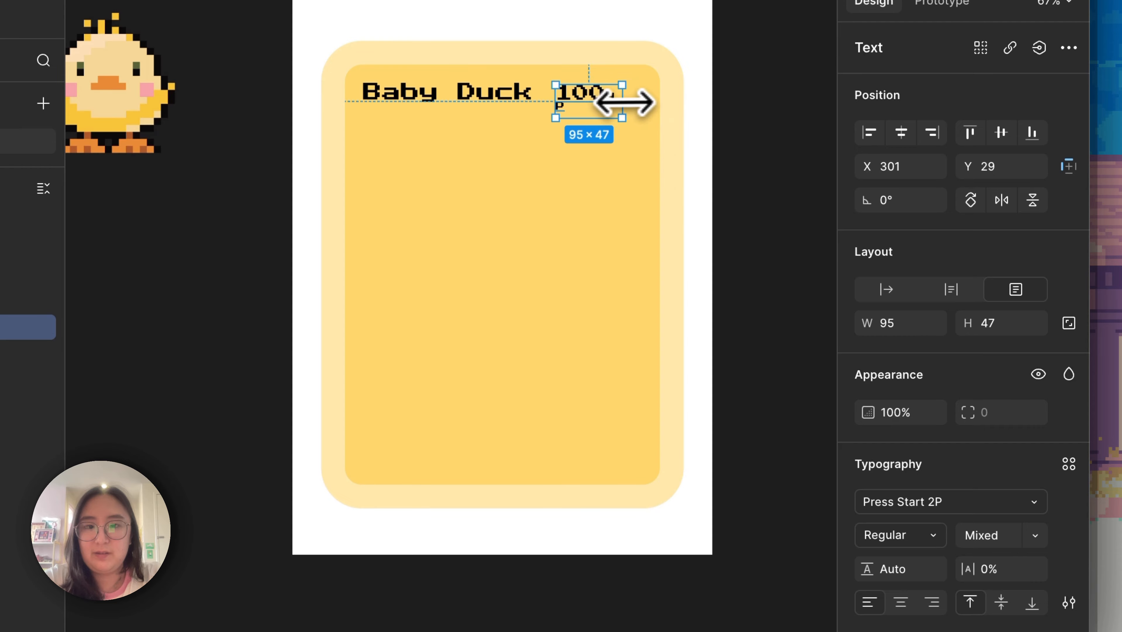
pyautogui.click(747, 361)
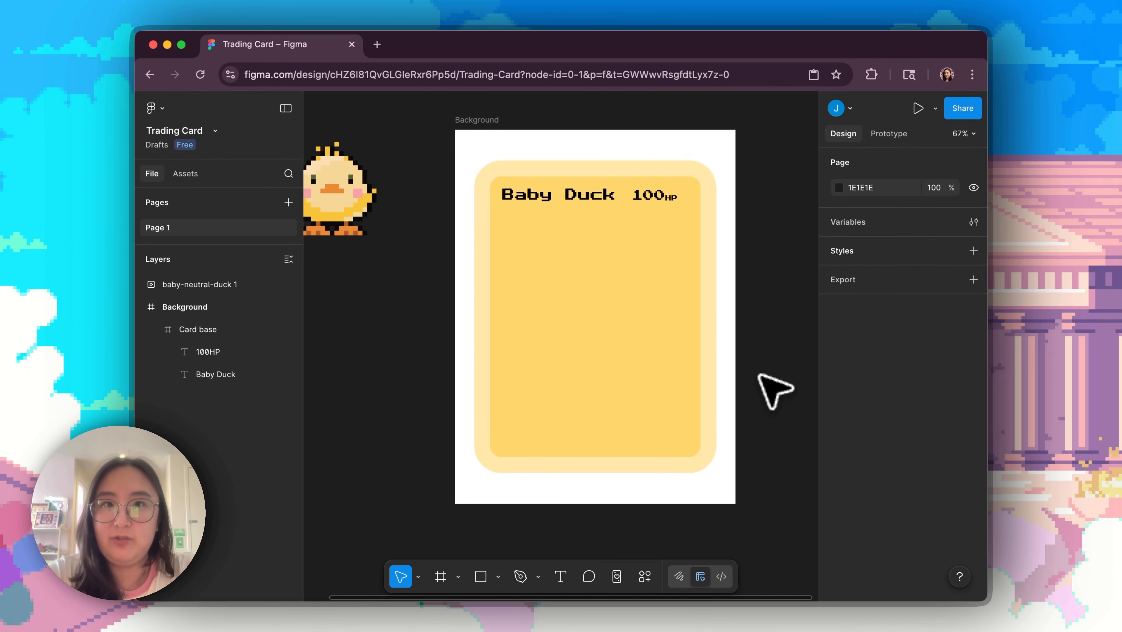
# Step: Paste the copied fire icon onto the trading card
pyautogui.press('super+Tab')
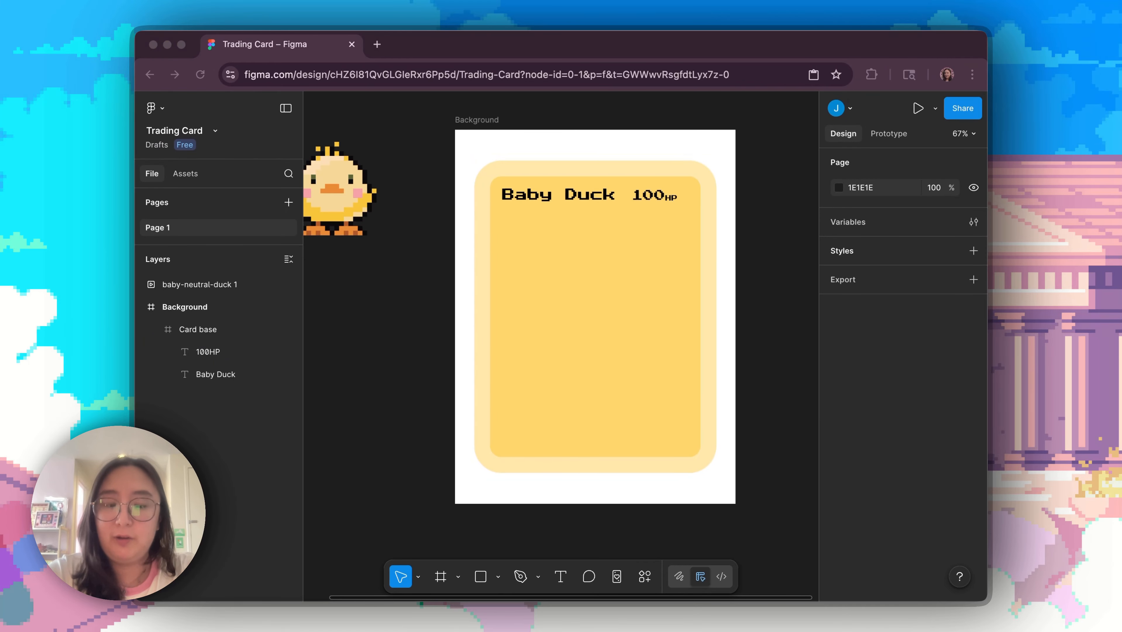
pyautogui.click(759, 219)
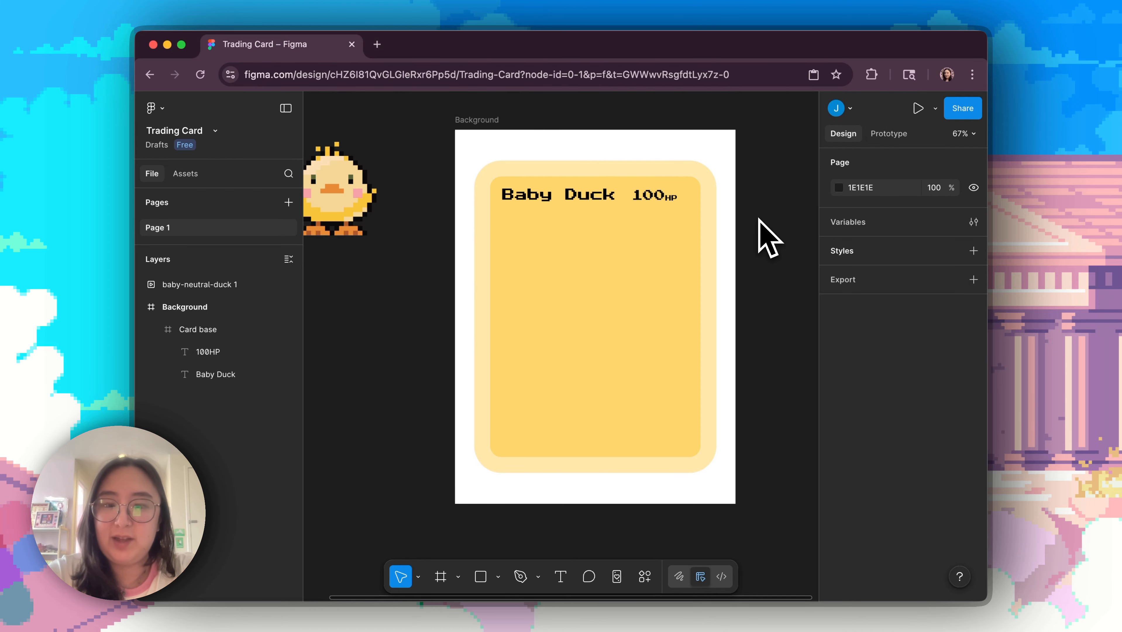
pyautogui.hscroll(3, 772, 232)
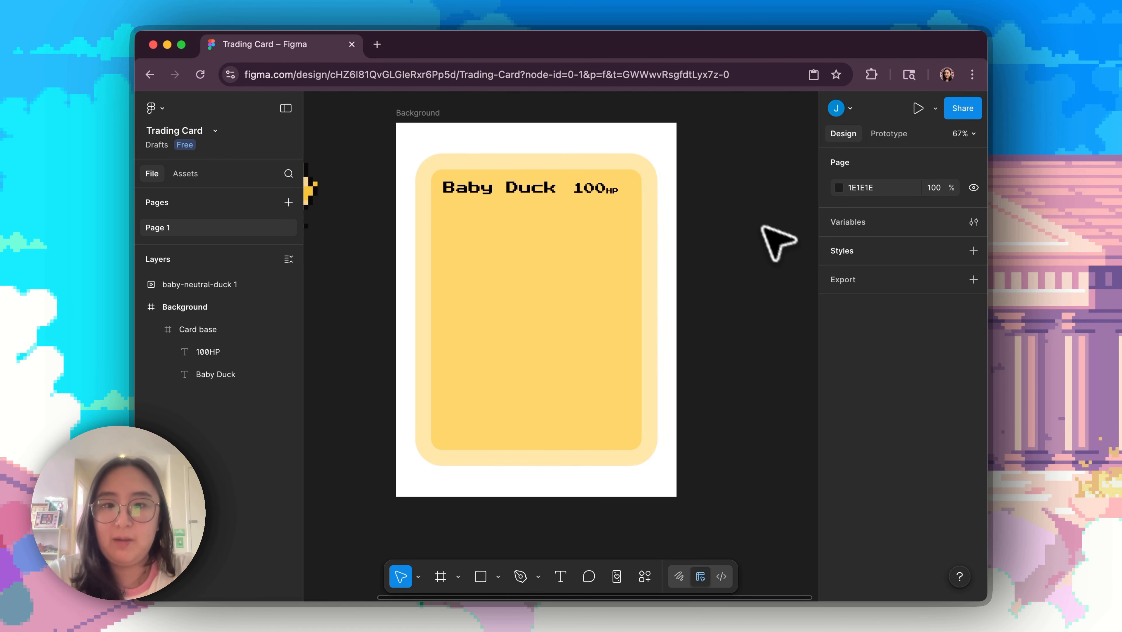
pyautogui.press('super+v')
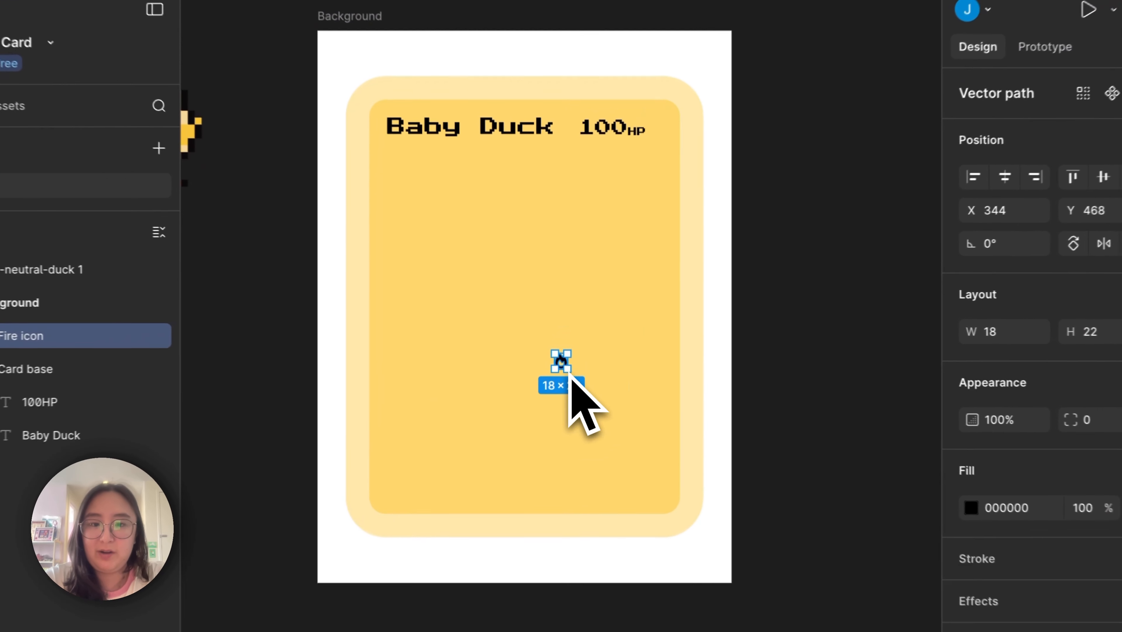
# Step: Enlarge the fire icon to about 130 × 159 and move it off the card onto the empty canvas beside it
pyautogui.moveTo(560, 361); pyautogui.dragTo(641, 335)
pyautogui.scroll(1, 416, 265)
pyautogui.hscroll(-3, 460, 310)
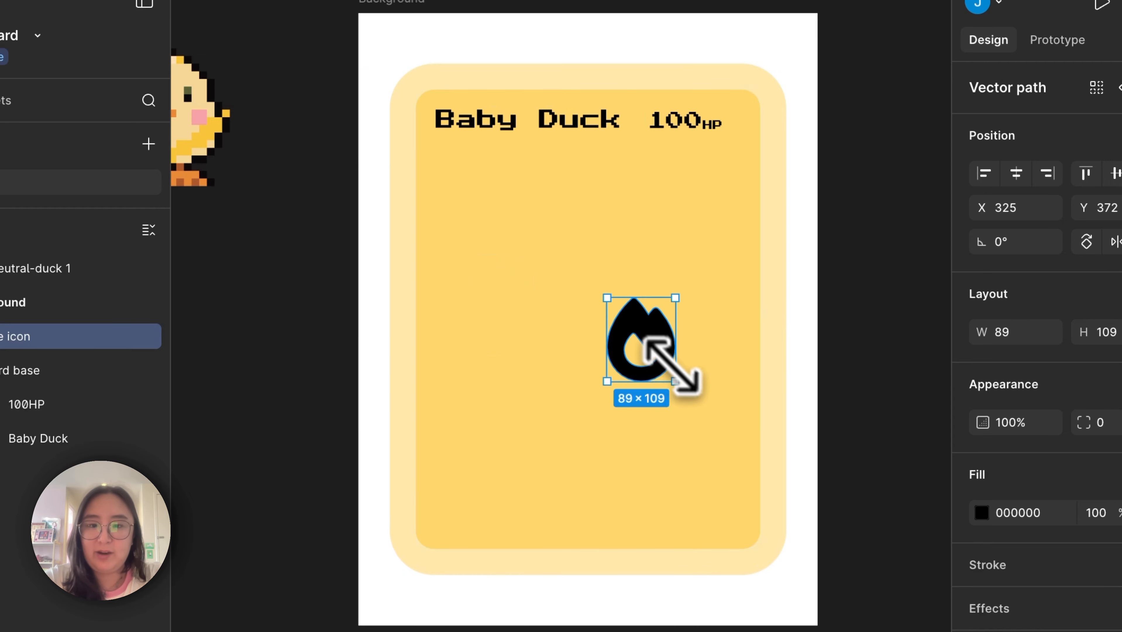
pyautogui.moveTo(675, 381); pyautogui.dragTo(706, 421)
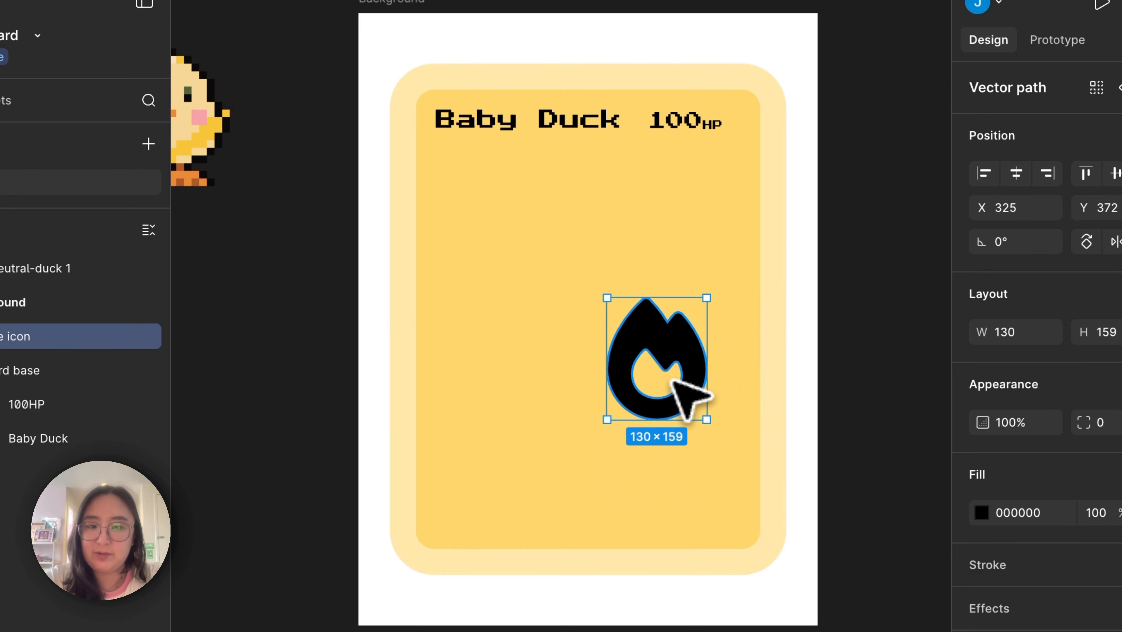
pyautogui.moveTo(687, 383); pyautogui.dragTo(796, 288)
pyautogui.scroll(-4, 672, 381)
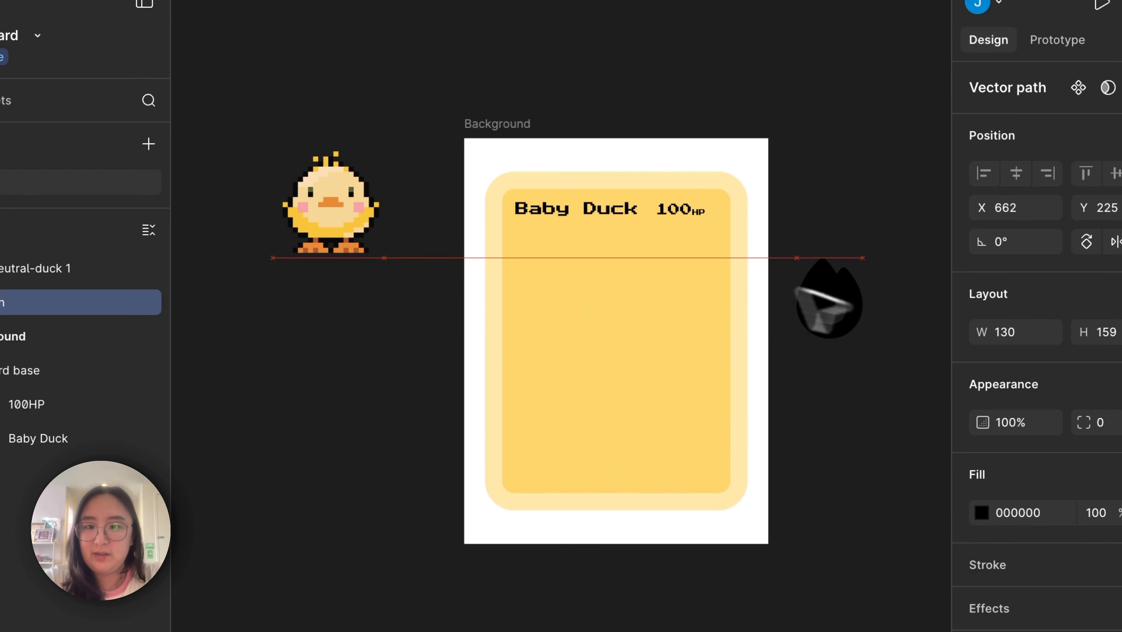
# Step: Move the fire icon onto the card, shrink it to about 78 × 95 and place it near the card's centre
pyautogui.moveTo(852, 318); pyautogui.dragTo(735, 226)
pyautogui.scroll(3, 736, 227)
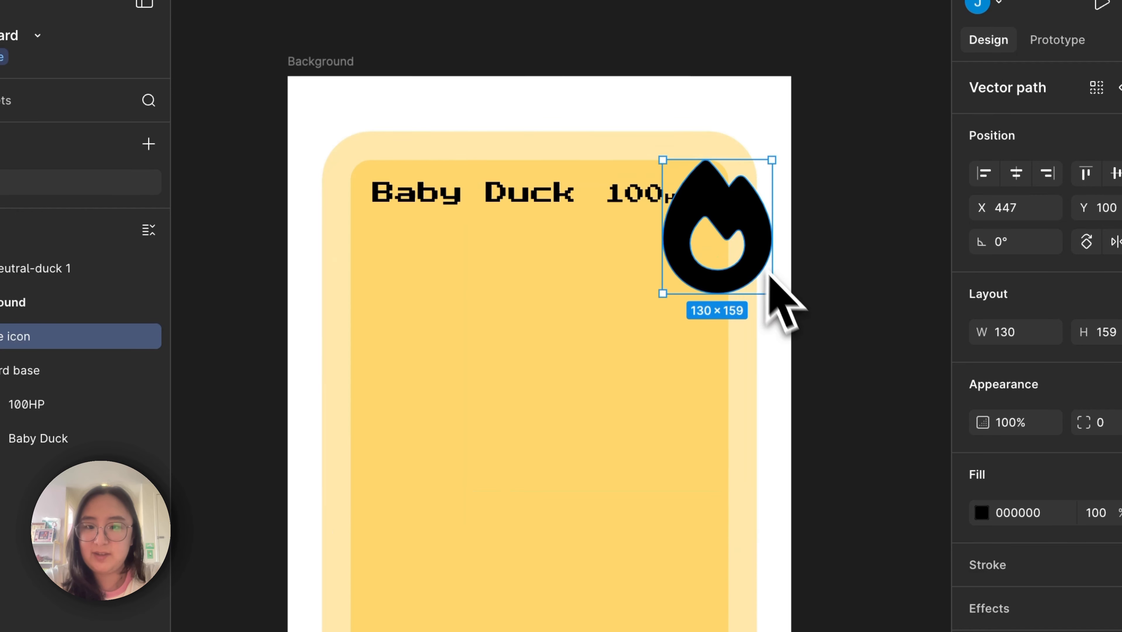
pyautogui.moveTo(772, 294); pyautogui.dragTo(728, 239)
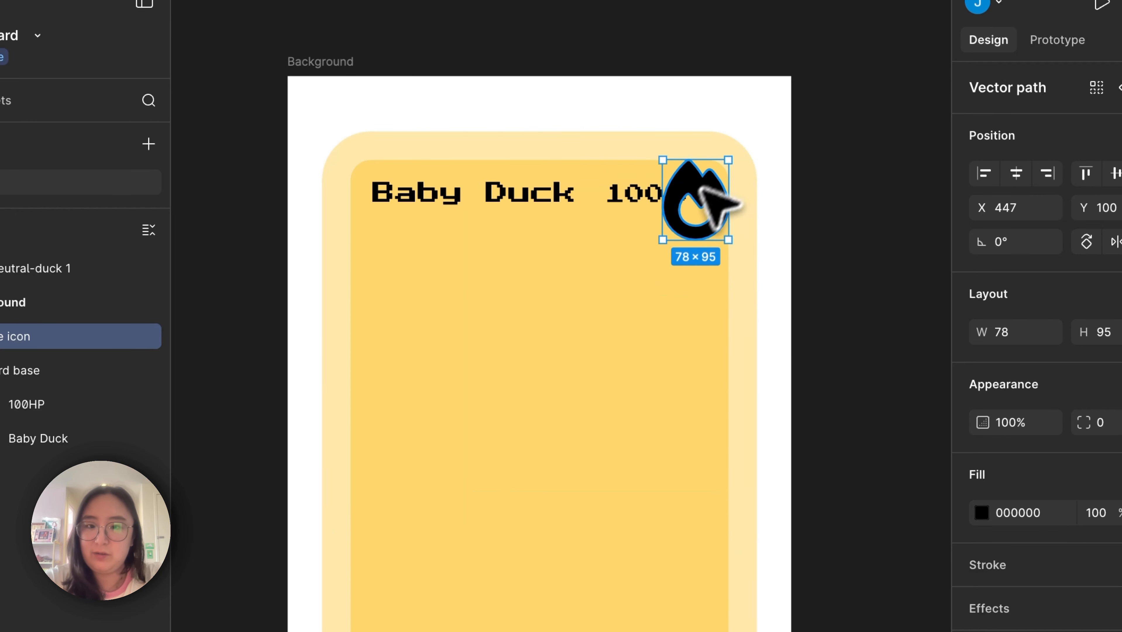
pyautogui.moveTo(704, 188); pyautogui.dragTo(552, 363)
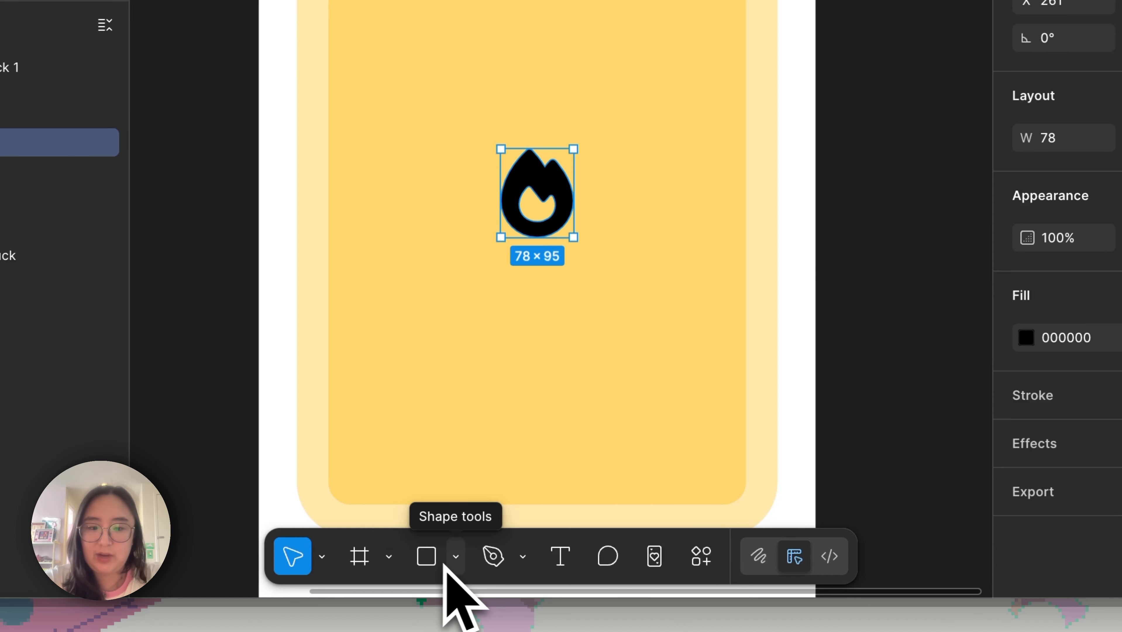
# Step: Draw an 80 × 80 circle on the card, above and to the right of the fire icon
pyautogui.click(455, 557)
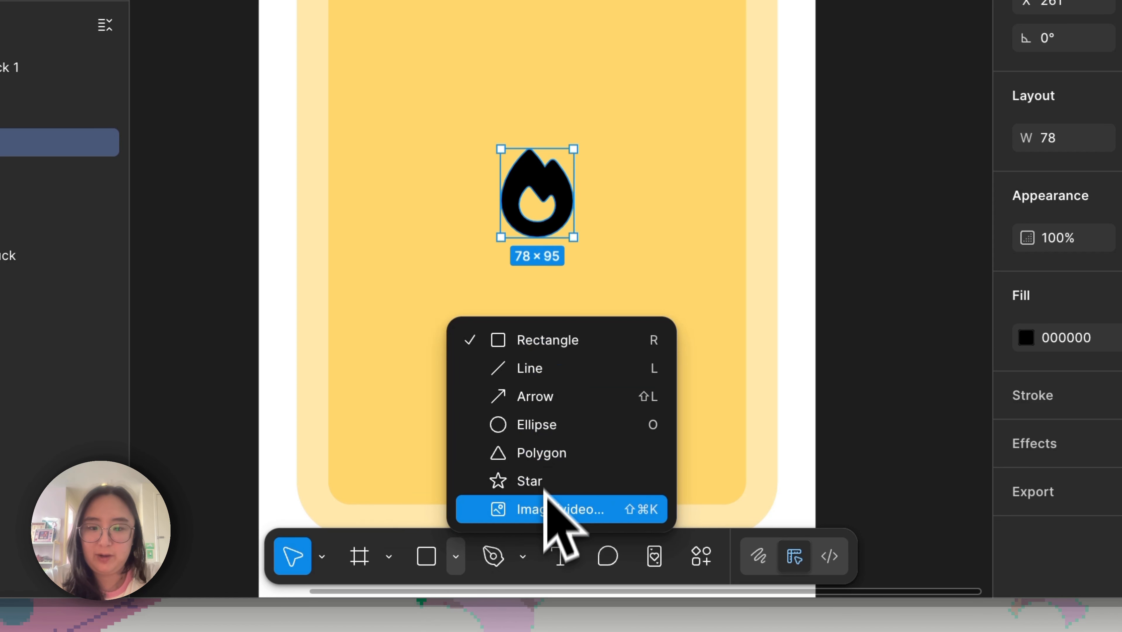
pyautogui.click(516, 432)
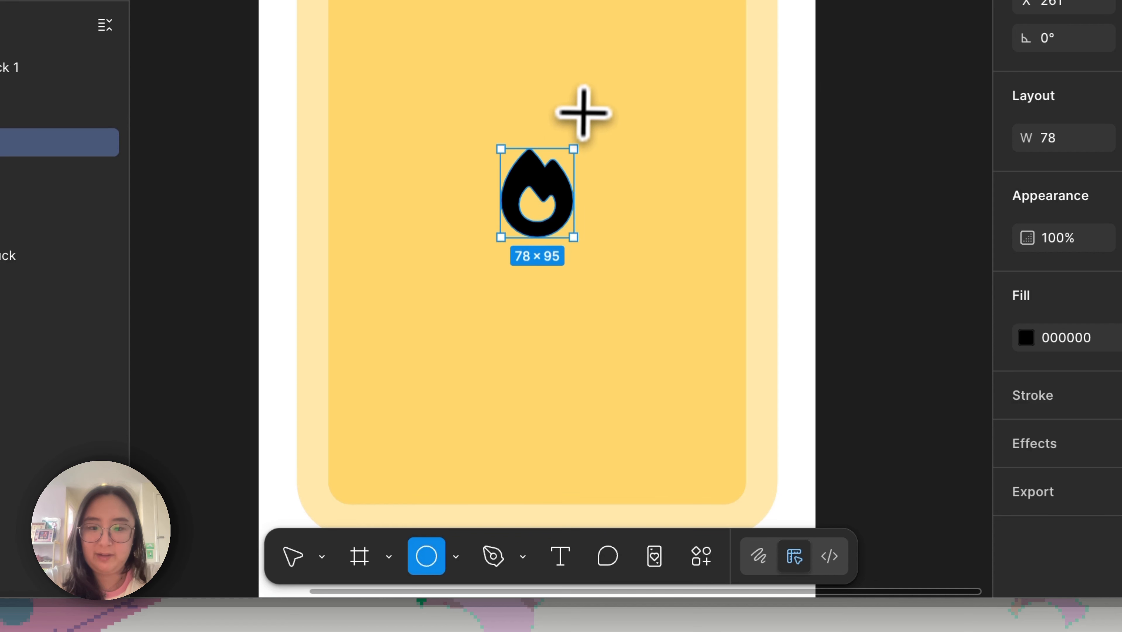
pyautogui.moveTo(585, 66); pyautogui.dragTo(674, 160)
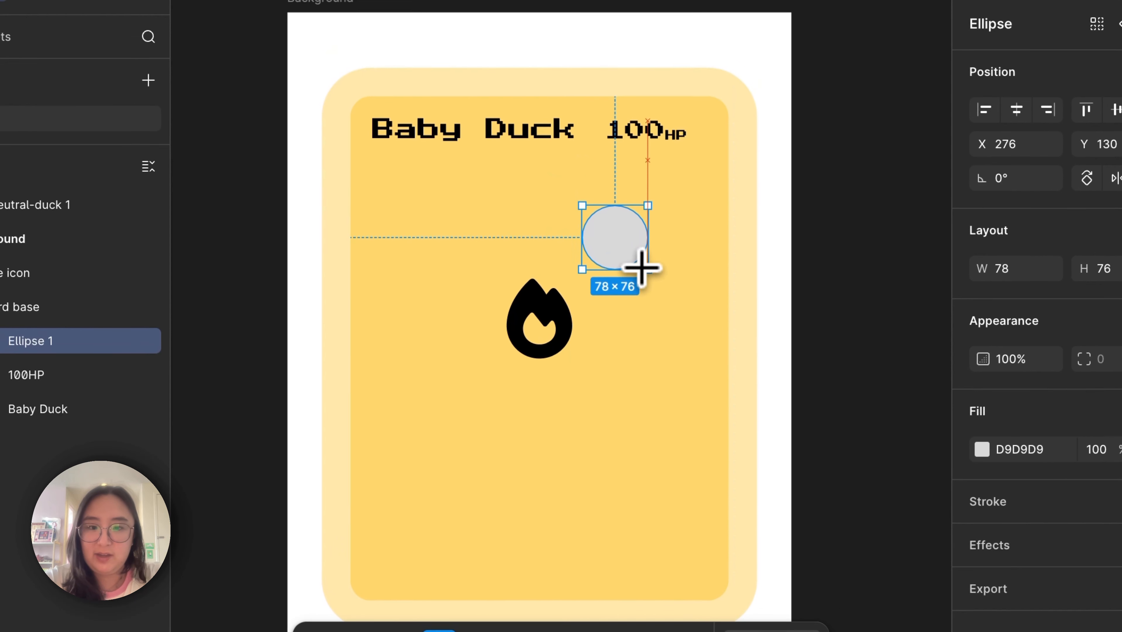
pyautogui.moveTo(662, 291); pyautogui.dragTo(644, 275)
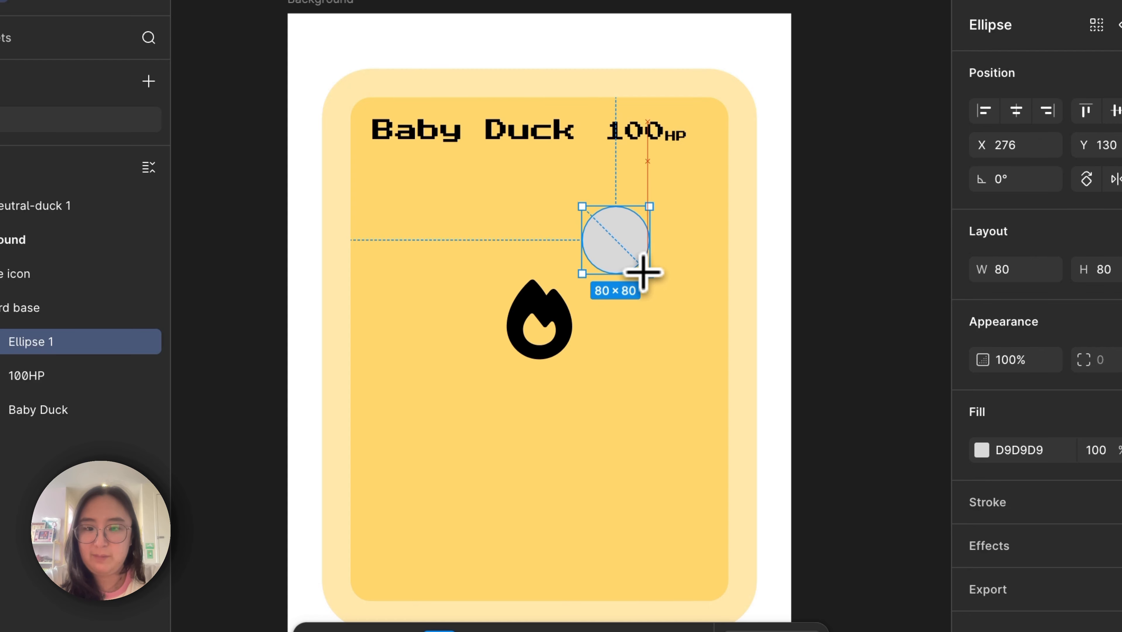
# Step: Shrink the fire icon to about 46 × 56 and centre it on the grey circle
pyautogui.click(551, 315)
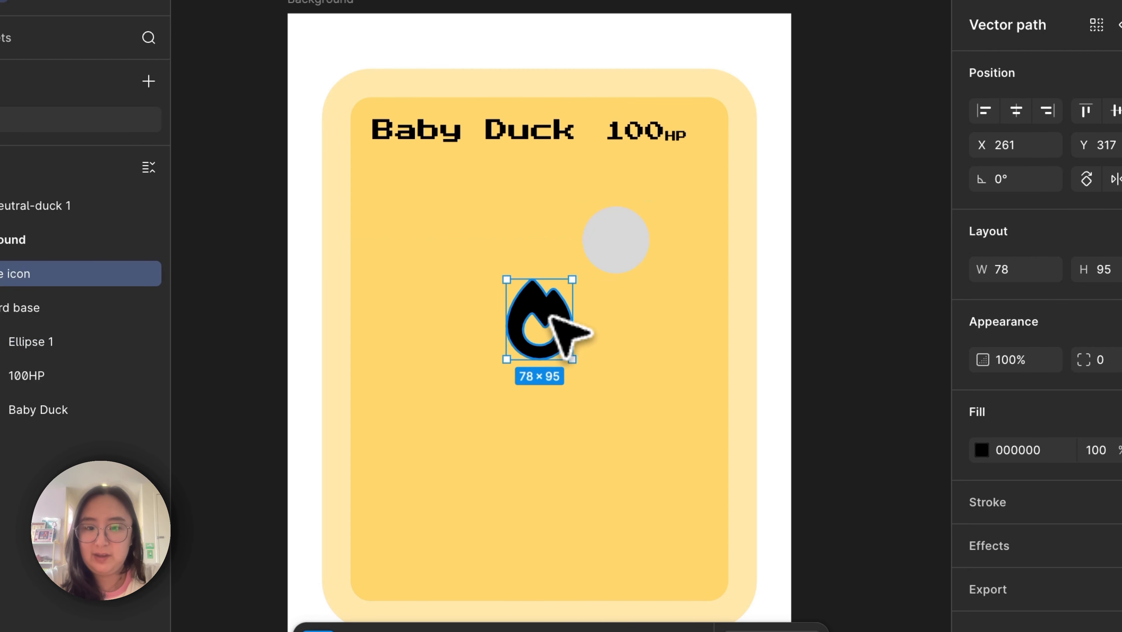
pyautogui.moveTo(550, 315); pyautogui.dragTo(632, 264)
pyautogui.moveTo(653, 306); pyautogui.dragTo(632, 282)
pyautogui.moveTo(608, 245); pyautogui.dragTo(617, 234)
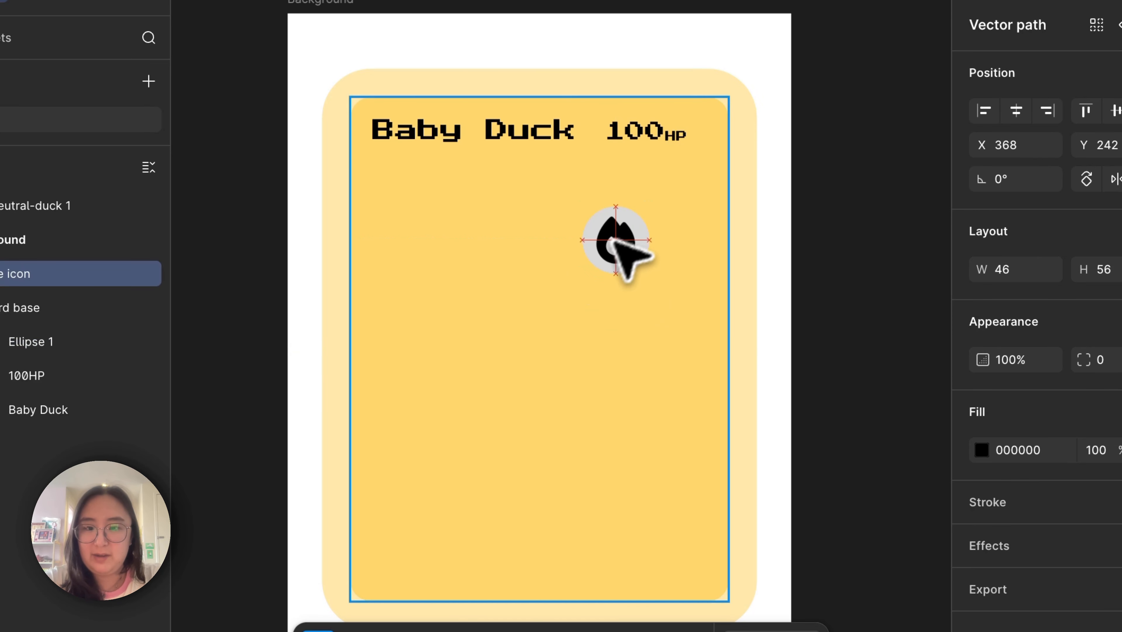
# Step: Change the circle's fill to orange FFAF1B
pyautogui.scroll(5, 646, 241)
pyautogui.press('Escape')
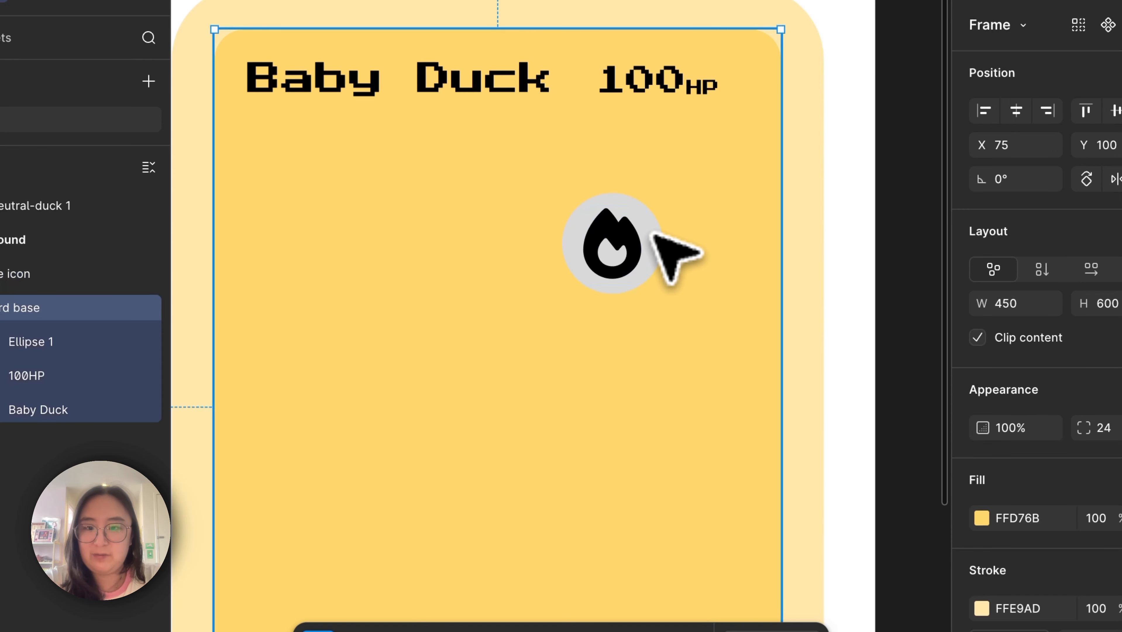
pyautogui.click(652, 234)
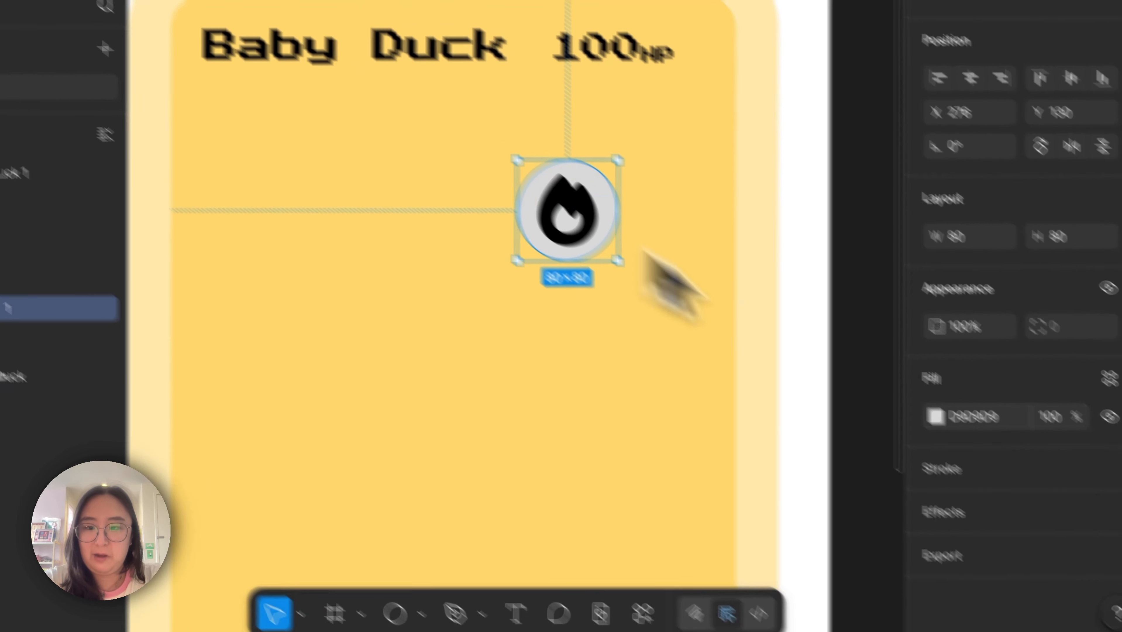
pyautogui.click(981, 450)
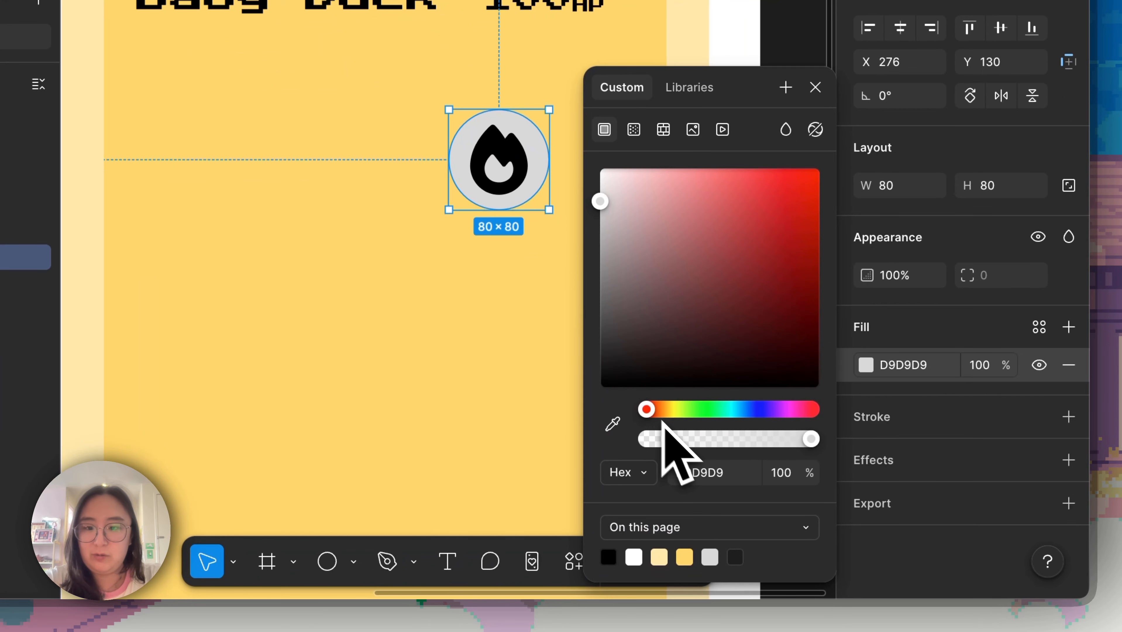
pyautogui.click(670, 409)
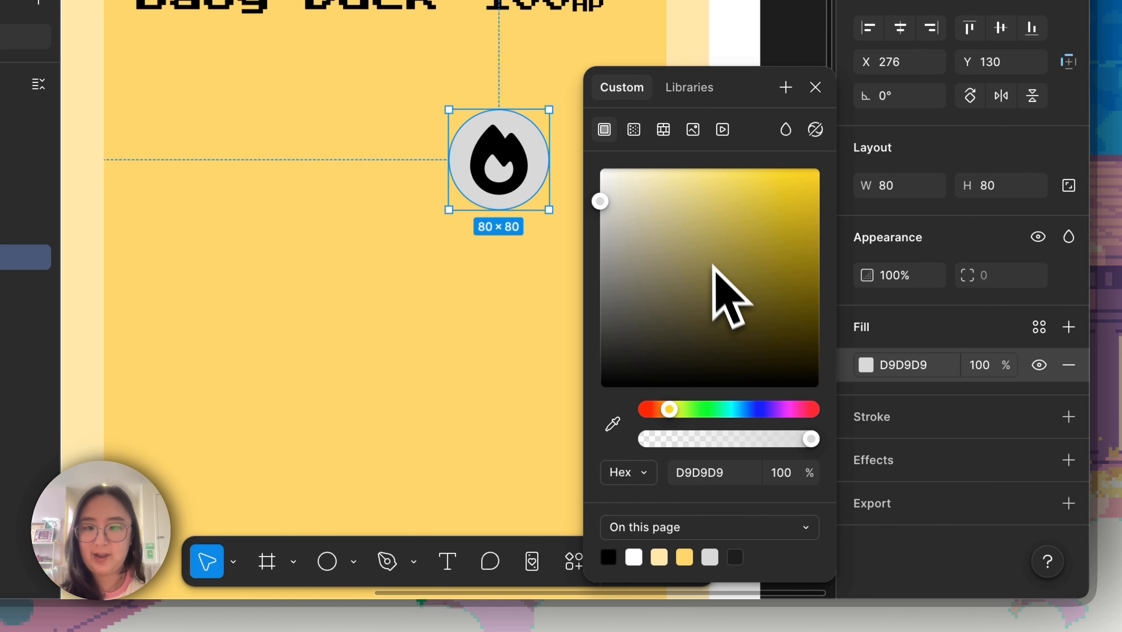
pyautogui.click(707, 242)
pyautogui.moveTo(708, 241); pyautogui.dragTo(797, 164)
pyautogui.moveTo(662, 407); pyautogui.dragTo(665, 411)
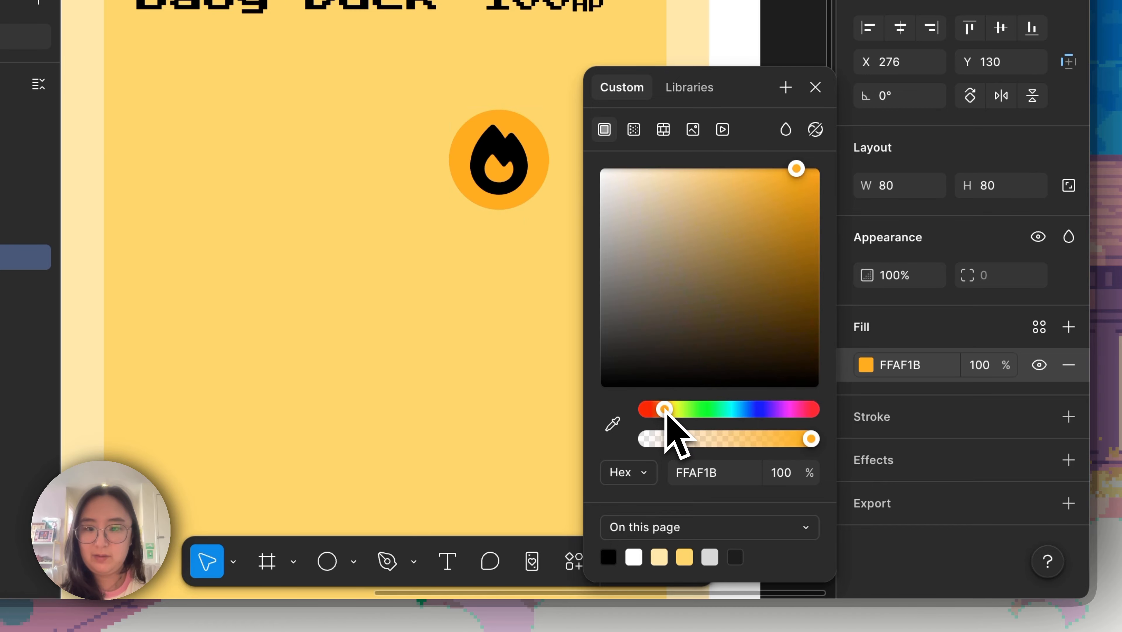
# Step: Add a white FFFFFF inside stroke of weight 4 to the orange circle
pyautogui.click(1069, 416)
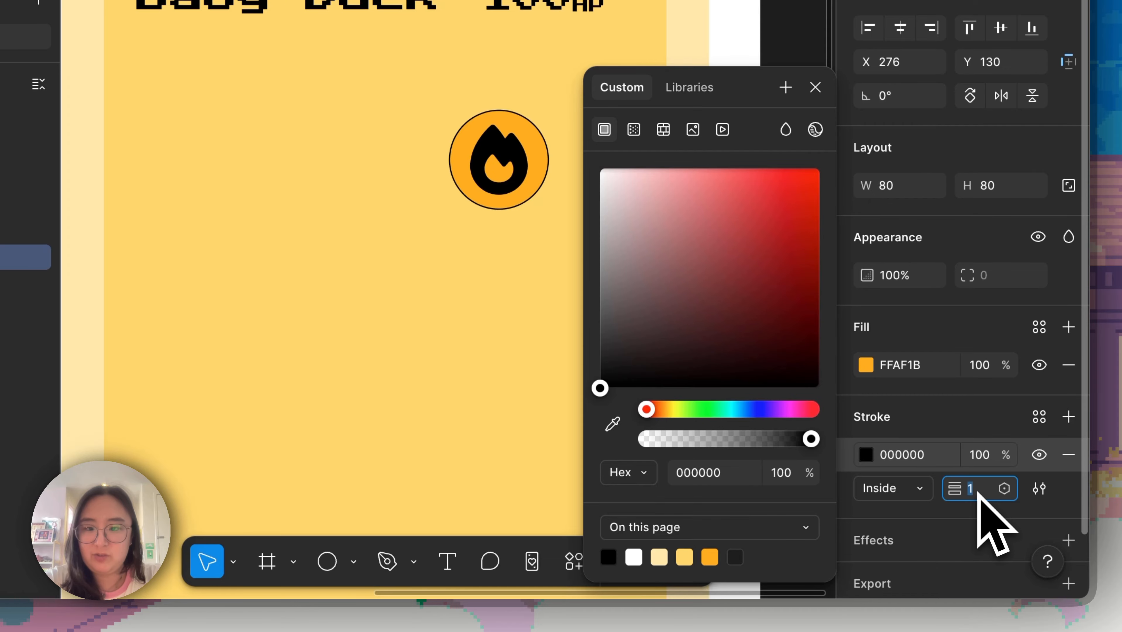
pyautogui.write('4')
pyautogui.moveTo(600, 388); pyautogui.dragTo(519, 150)
pyautogui.click(815, 87)
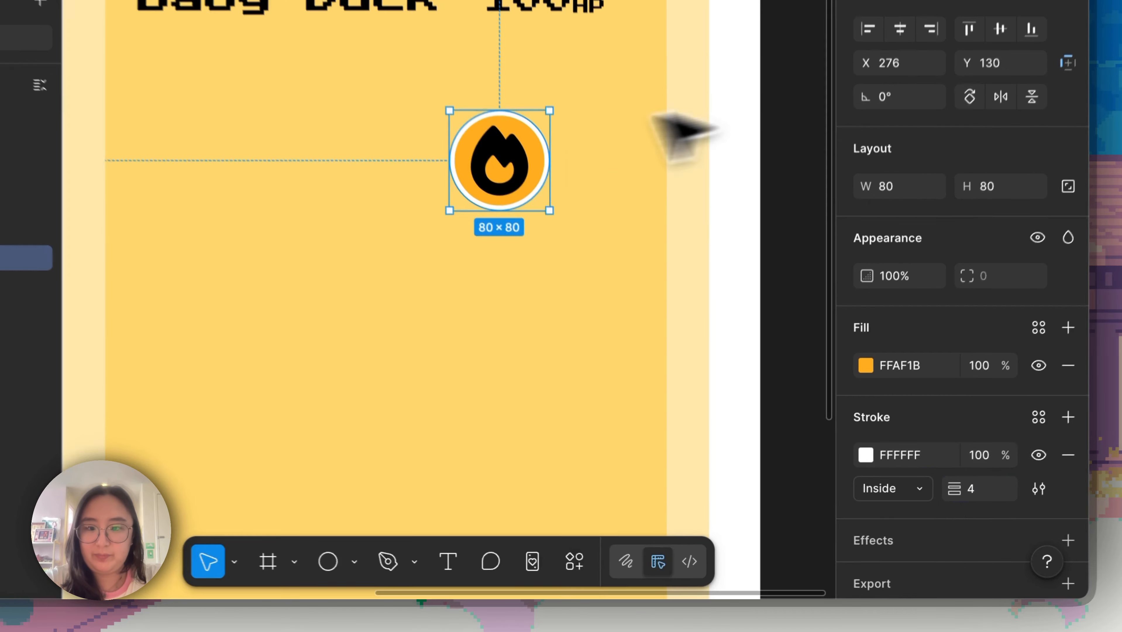
# Step: Shrink the fire icon to about 39 × 47 and centre it within the orange circle
pyautogui.click(499, 163)
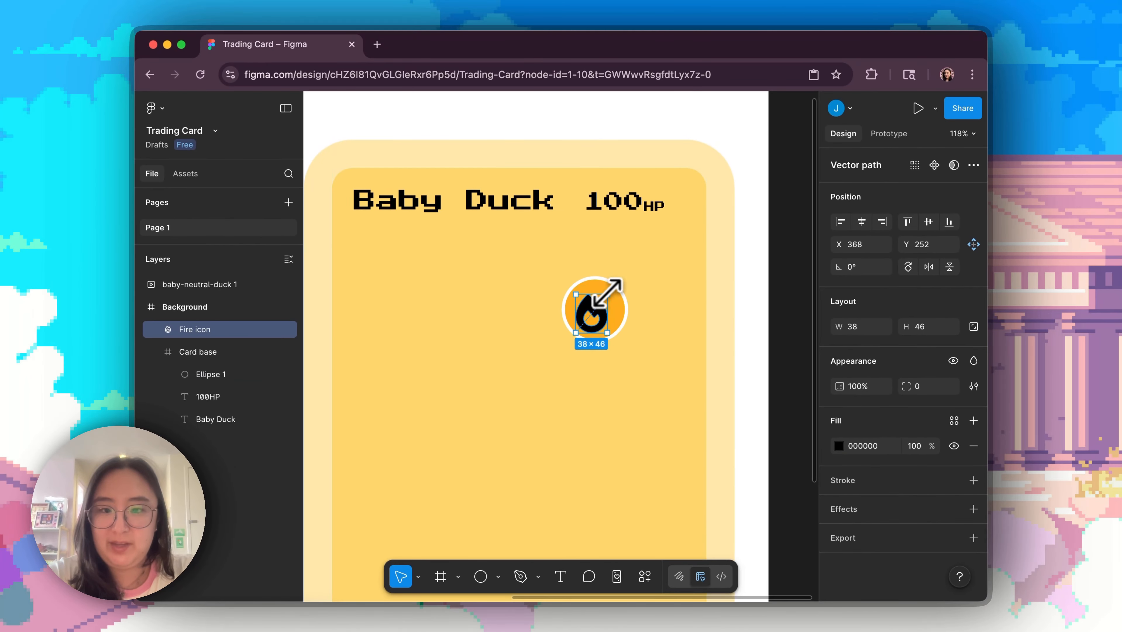
pyautogui.click(747, 338)
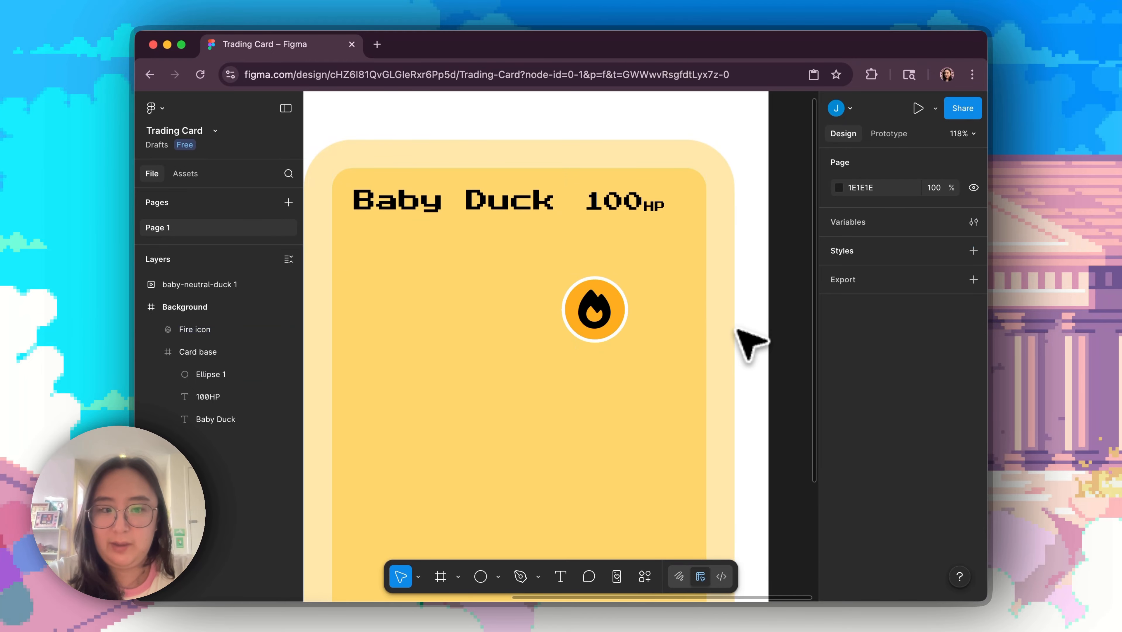
pyautogui.hscroll(-2, 750, 342)
pyautogui.scroll(-2, 737, 332)
pyautogui.hscroll(1, 737, 332)
pyautogui.click(619, 271)
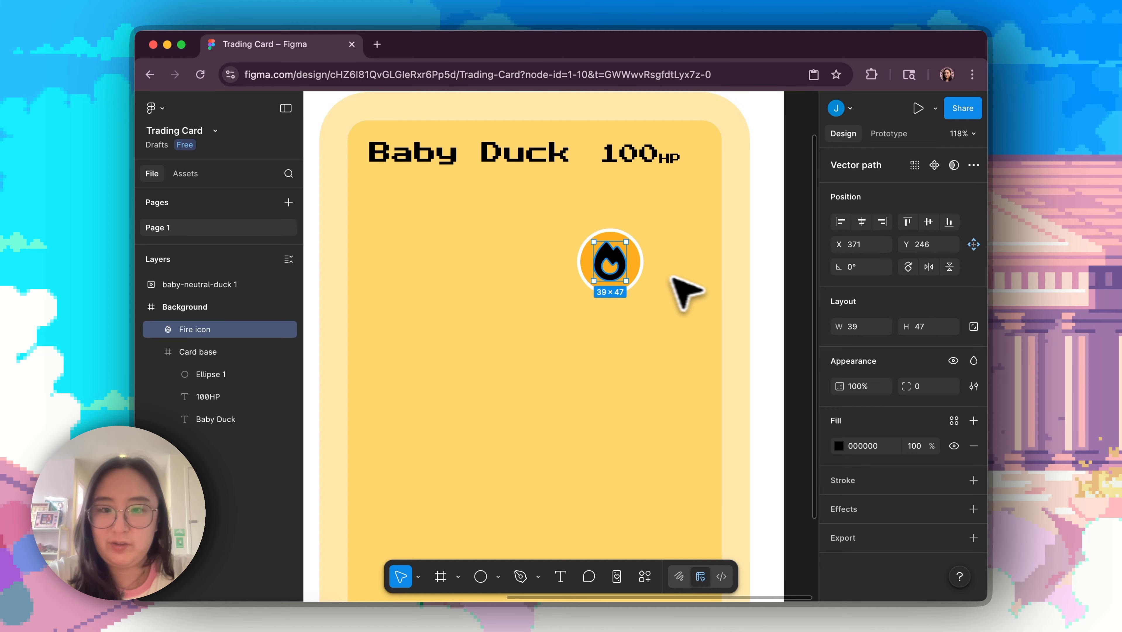
pyautogui.press('Return')
pyautogui.press('Escape')
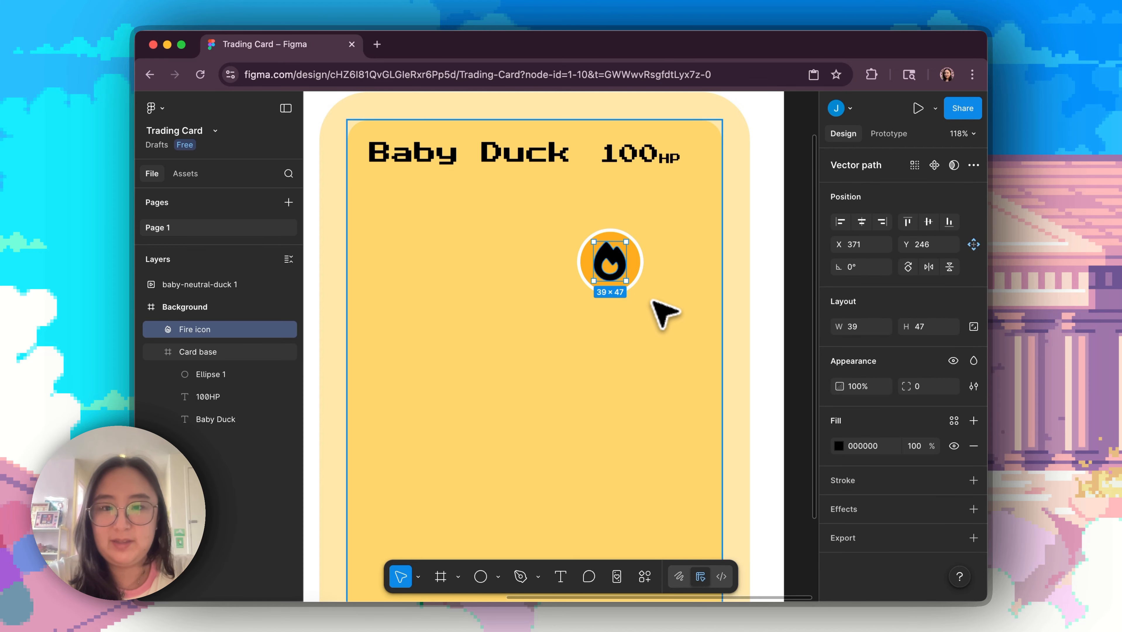
# Step: Try moving the orange circle and the fire icon separately on the card, and undo the moves
pyautogui.click(634, 272)
pyautogui.moveTo(727, 239); pyautogui.dragTo(612, 289)
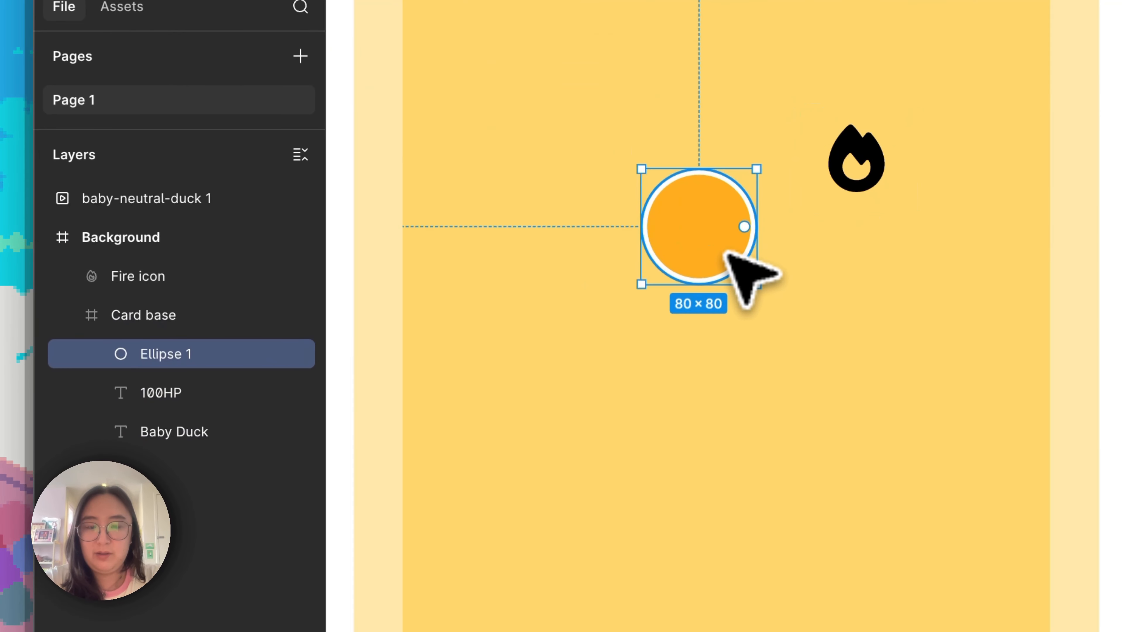
pyautogui.press('super+z')
pyautogui.moveTo(854, 155); pyautogui.dragTo(719, 207)
pyautogui.press('super+z')
# Step: Group the orange circle with the fire icon and shift the group slightly to the right on the card
pyautogui.click(909, 186)
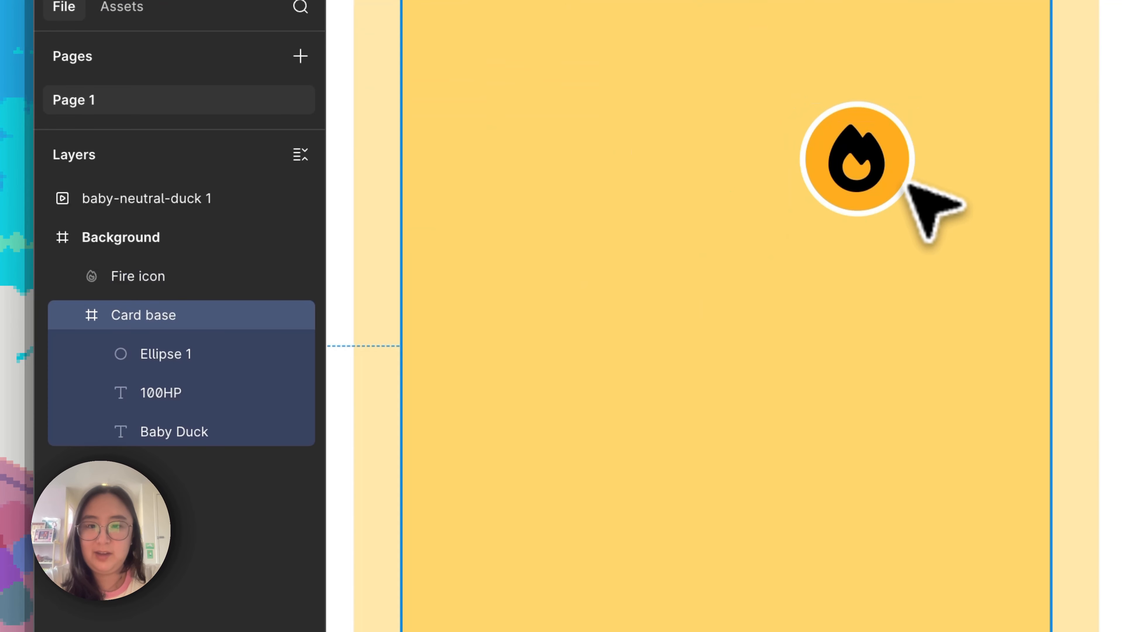
pyautogui.click(904, 180)
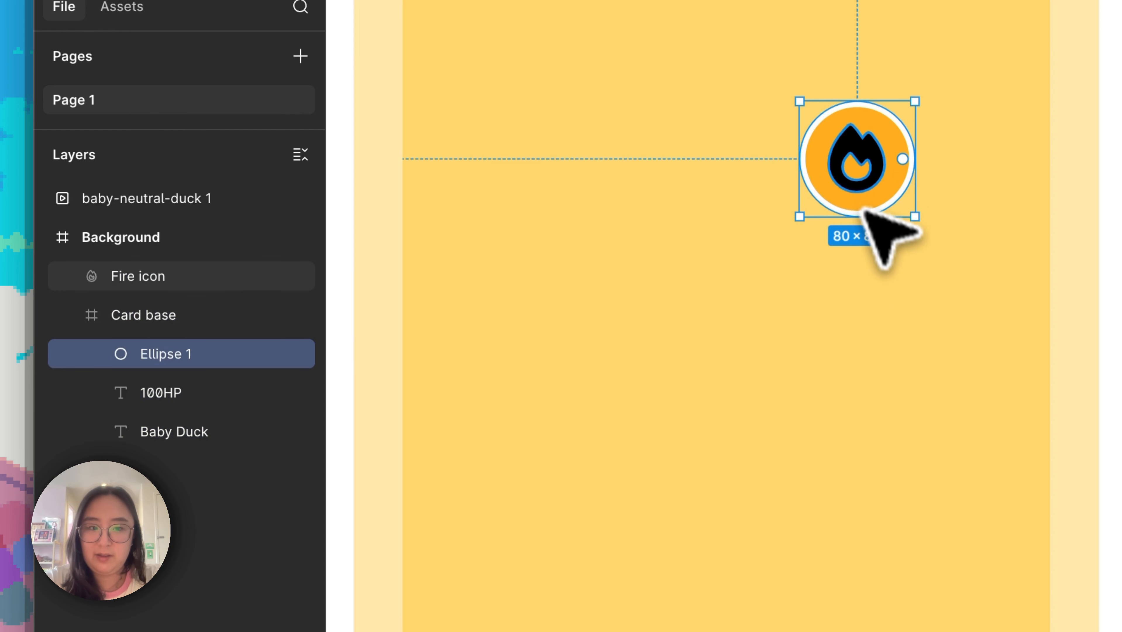
pyautogui.keyDown('shift'); pyautogui.click(849, 154); pyautogui.keyUp('shift')
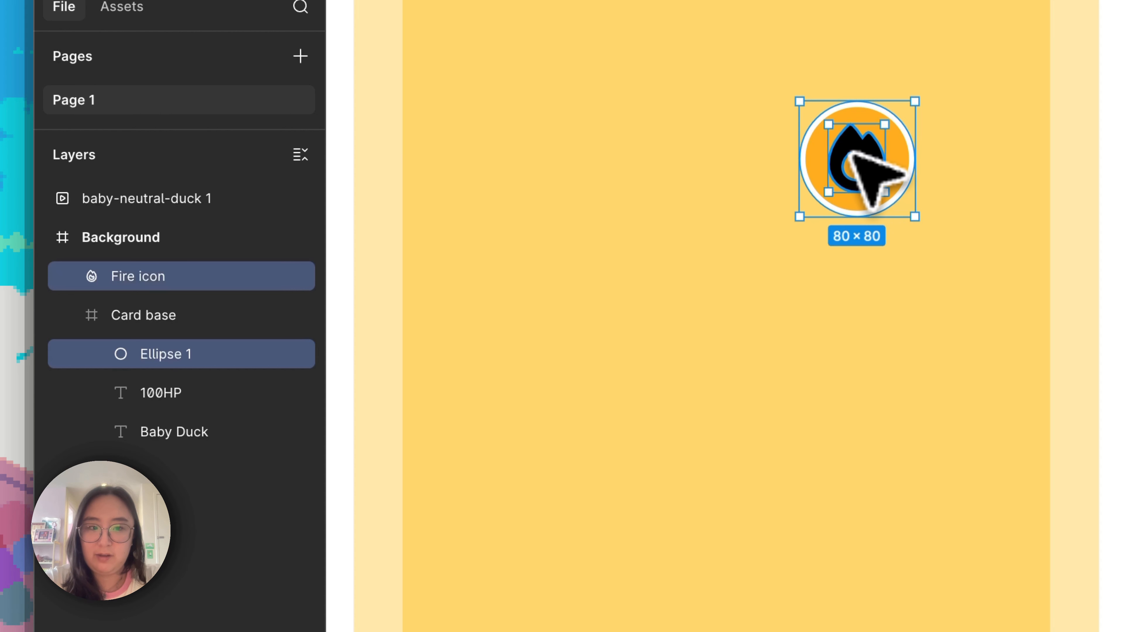
pyautogui.rightClick(854, 154)
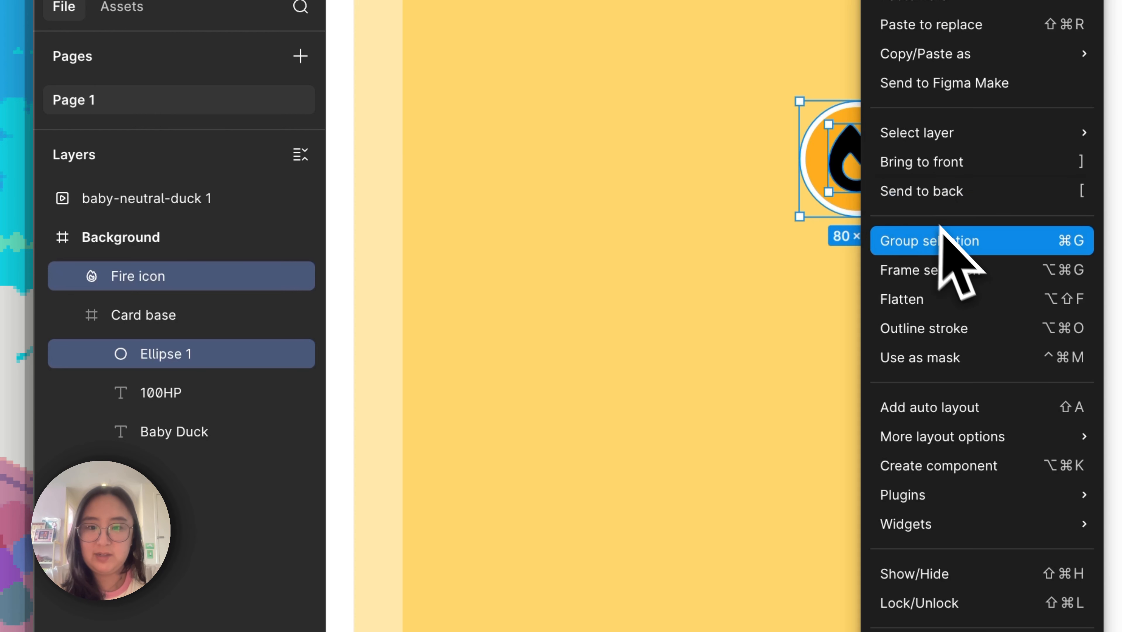
pyautogui.click(950, 248)
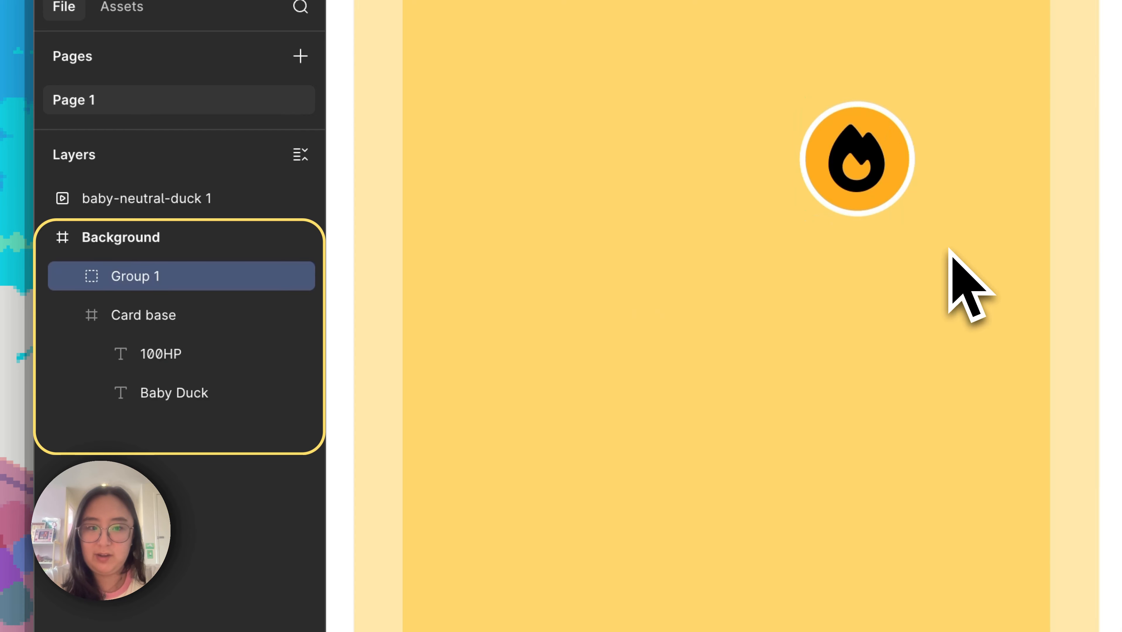
pyautogui.scroll(2, 518, 256)
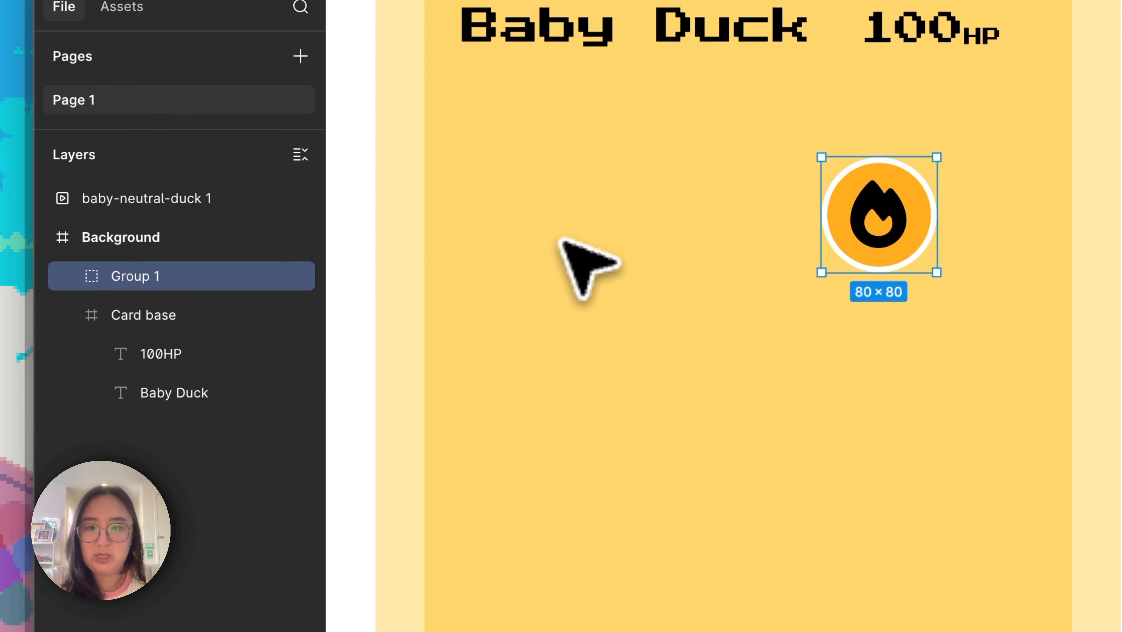
pyautogui.moveTo(885, 195); pyautogui.dragTo(909, 198)
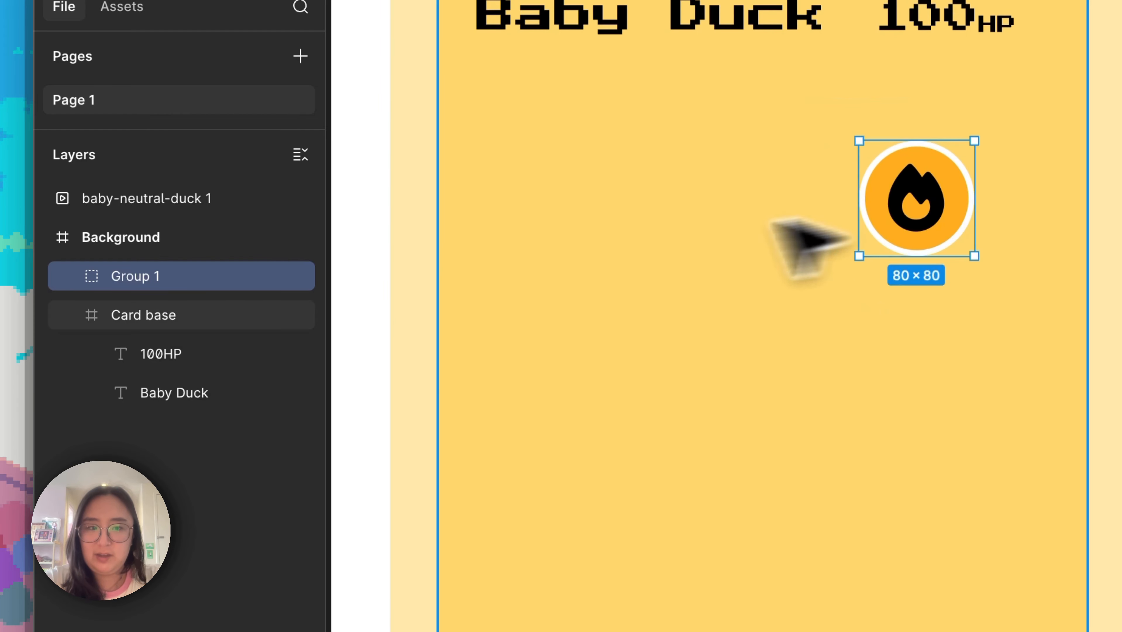
# Step: Nest the icon group inside the Card base frame and rename the group Element icon
pyautogui.doubleClick(145, 283)
pyautogui.click(168, 315)
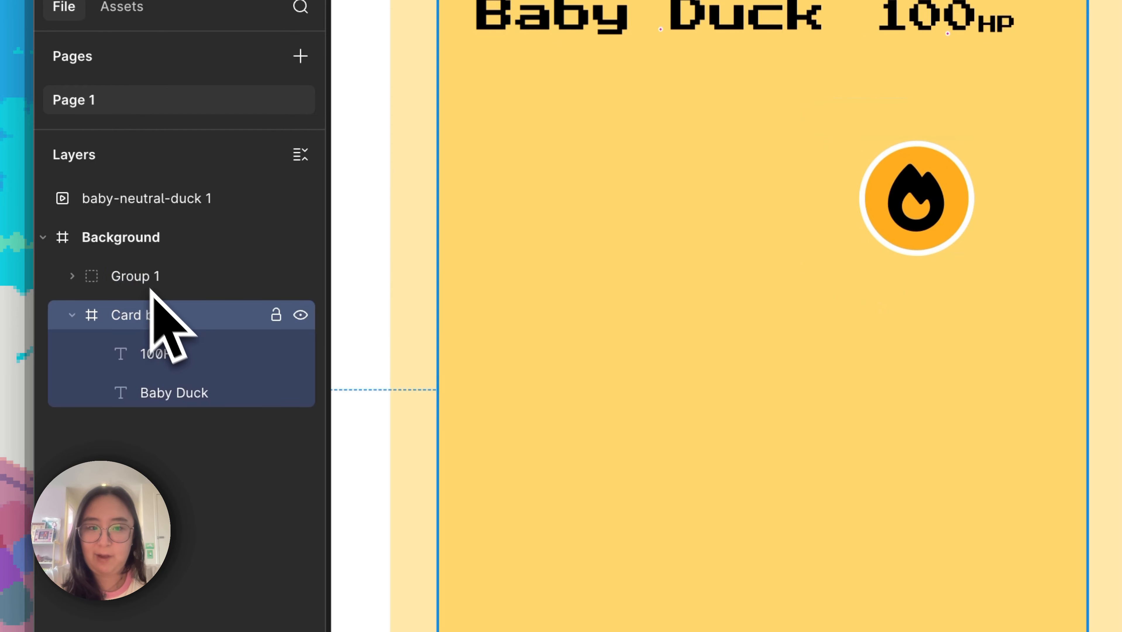
pyautogui.click(144, 279)
pyautogui.click(154, 317)
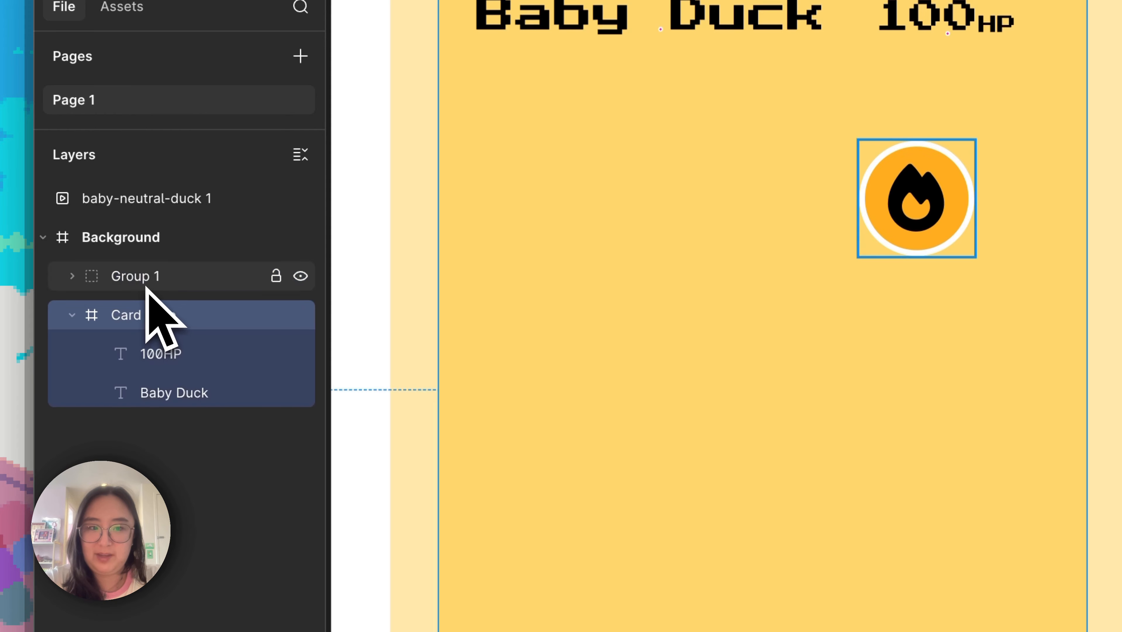
pyautogui.doubleClick(144, 280)
pyautogui.click(51, 319)
pyautogui.click(151, 279)
pyautogui.moveTo(151, 279); pyautogui.dragTo(174, 331)
pyautogui.doubleClick(175, 315)
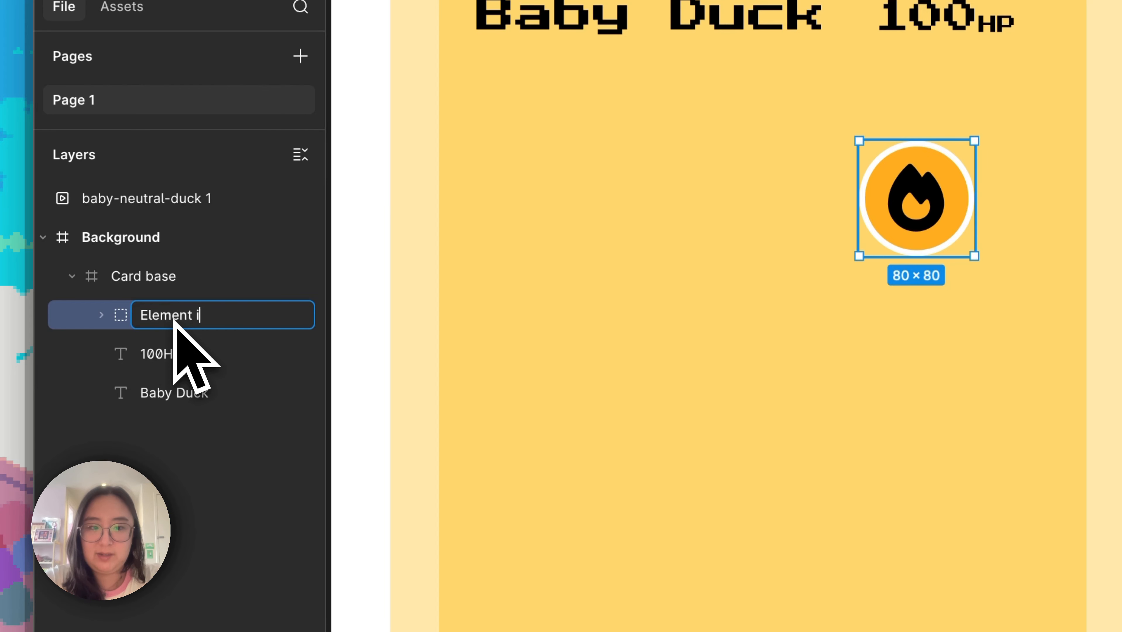
pyautogui.press('Return')
# Step: Move the Element icon group to the card's upper-right corner, level with the title and HP text
pyautogui.moveTo(928, 218); pyautogui.dragTo(1022, 36)
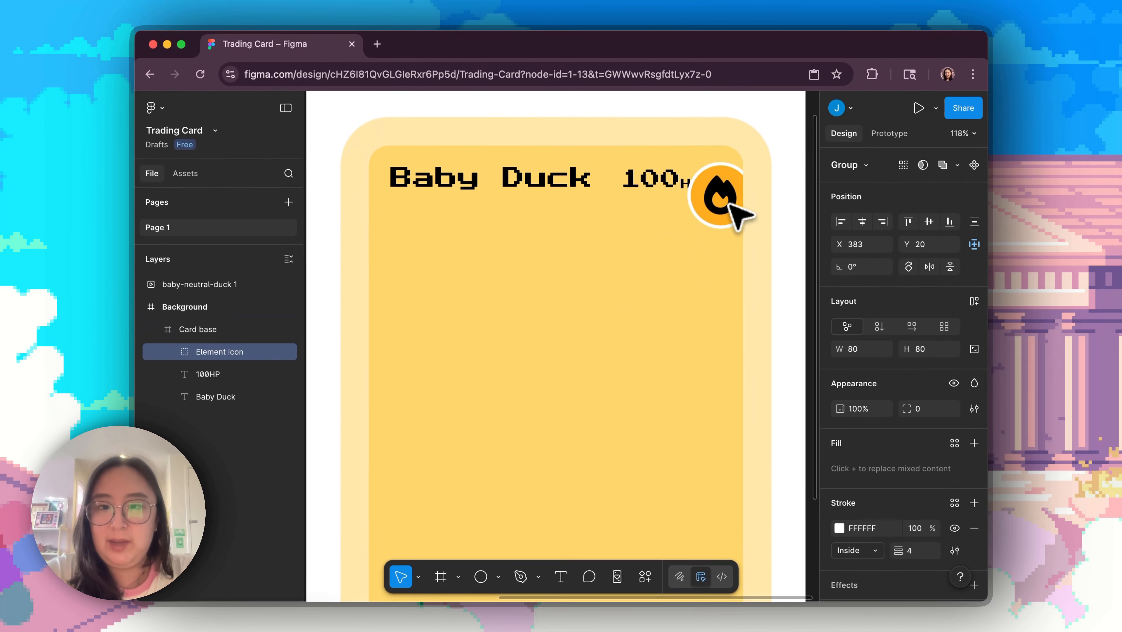
pyautogui.moveTo(710, 190); pyautogui.dragTo(713, 195)
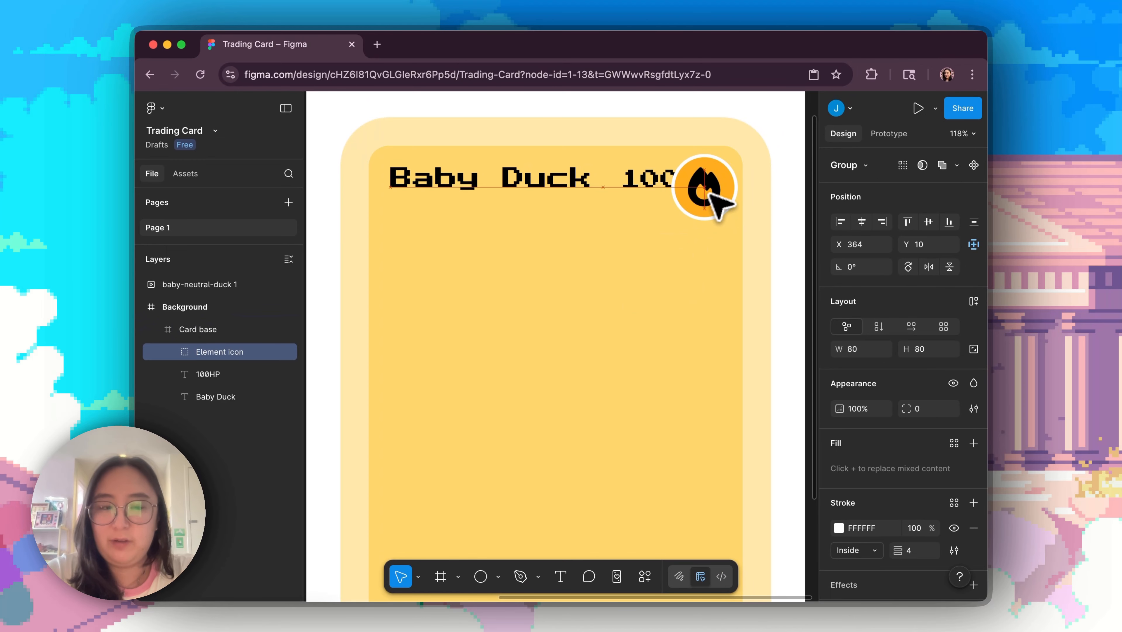
pyautogui.hscroll(2, 640, 406)
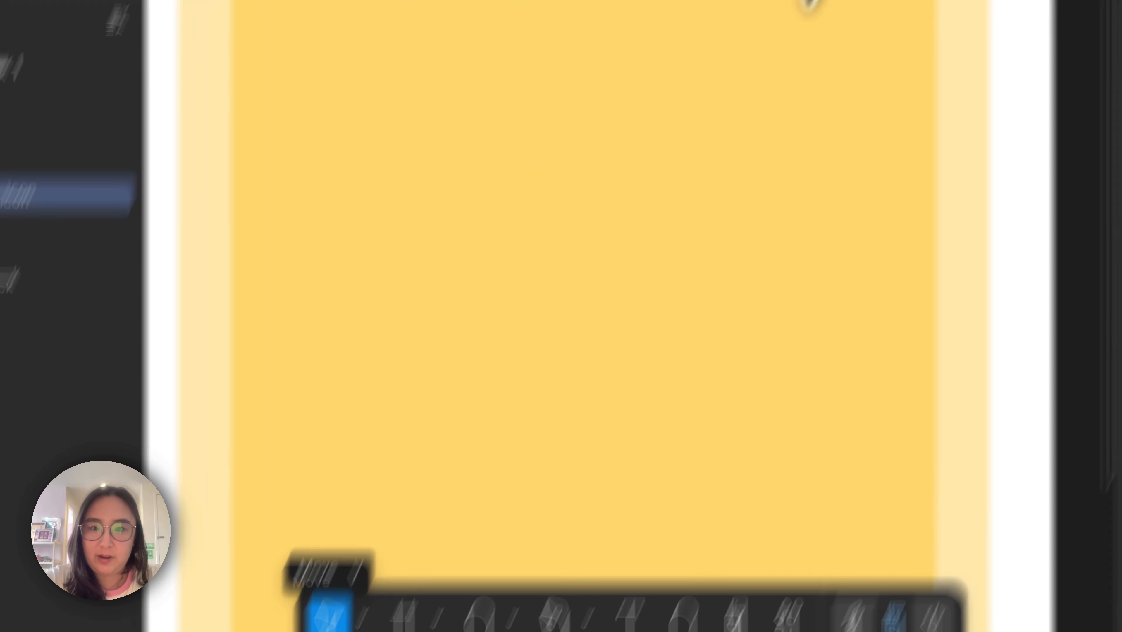
pyautogui.moveTo(688, 170)
pyautogui.mouseDown()
pyautogui.moveTo(641, 212)
pyautogui.moveTo(686, 171)
pyautogui.mouseUp()
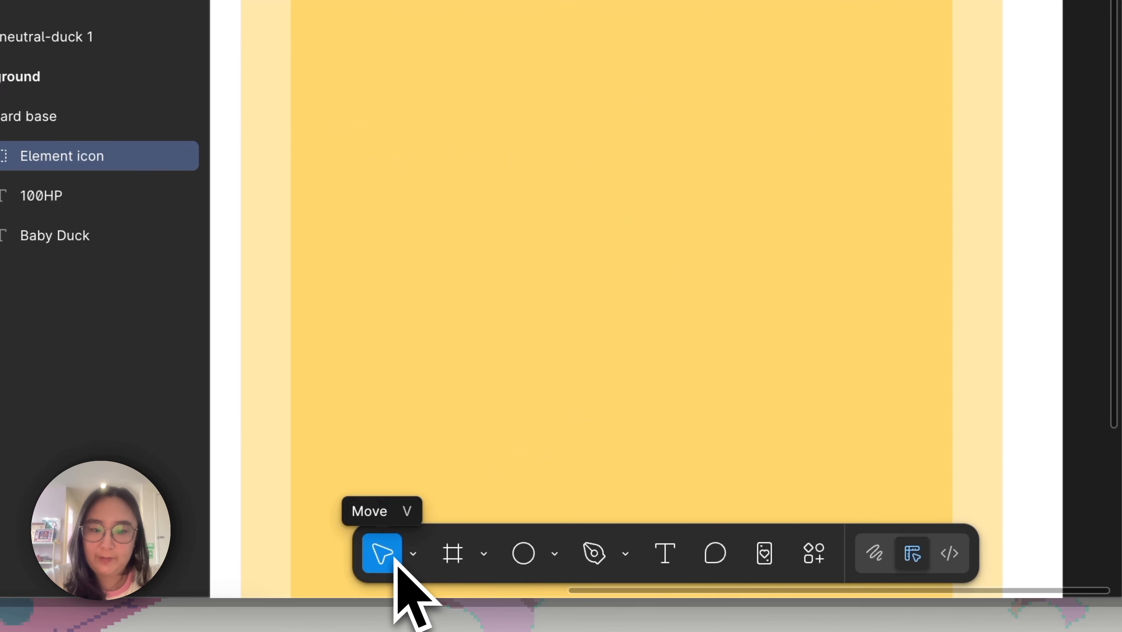
# Step: Try shrinking the Element icon group proportionally with the Scale tool
pyautogui.click(413, 554)
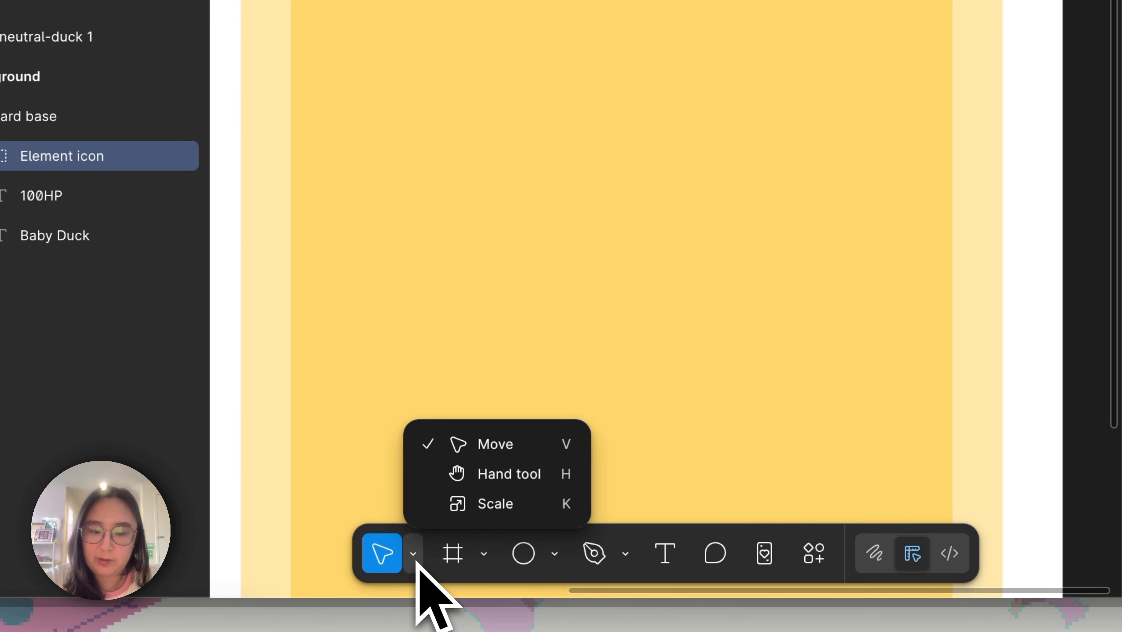
pyautogui.click(542, 504)
pyautogui.moveTo(735, 206); pyautogui.dragTo(693, 208)
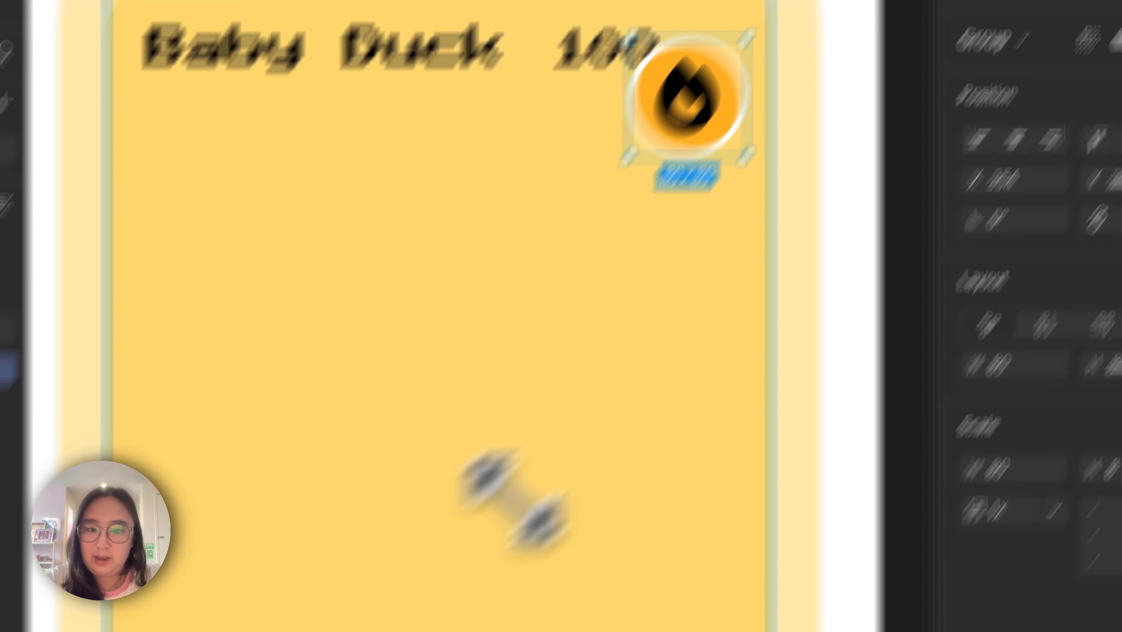
# Step: Try resizing the Element icon group to 21 × 20 with the Move tool, inspect the icon up close, and undo the resizing
pyautogui.click(396, 554)
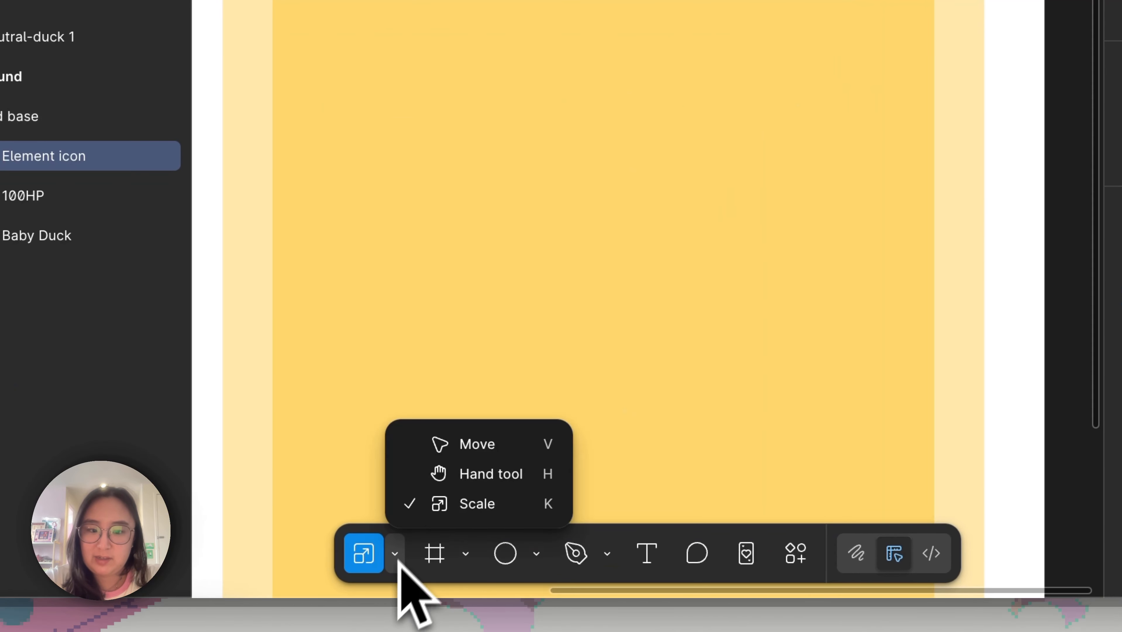
pyautogui.click(447, 444)
pyautogui.moveTo(677, 257); pyautogui.dragTo(608, 190)
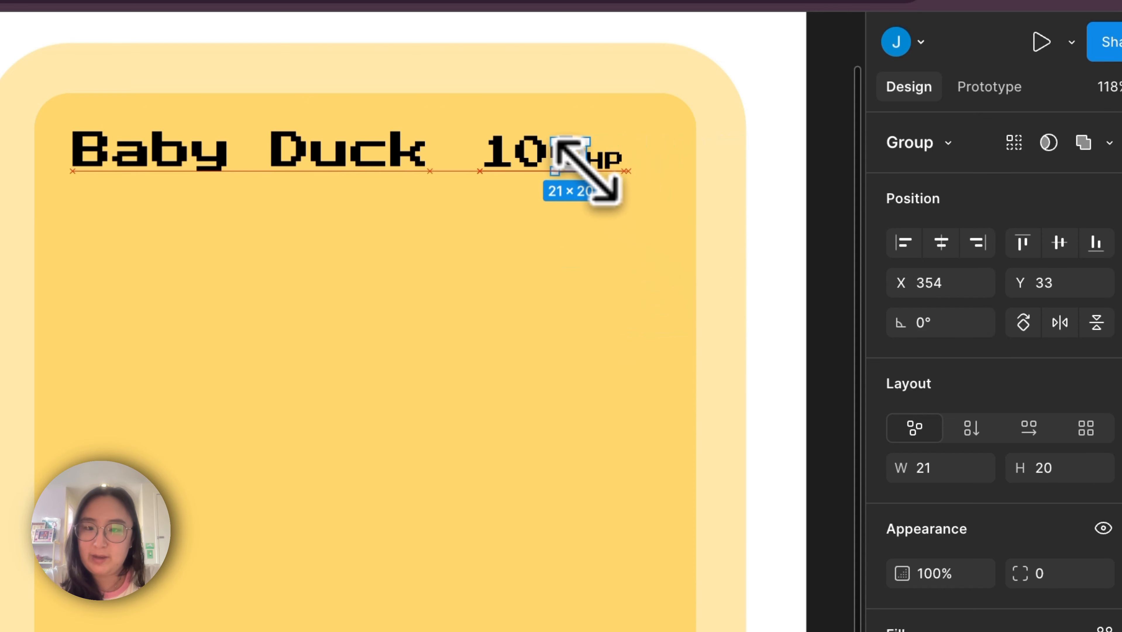
pyautogui.scroll(5, 587, 173)
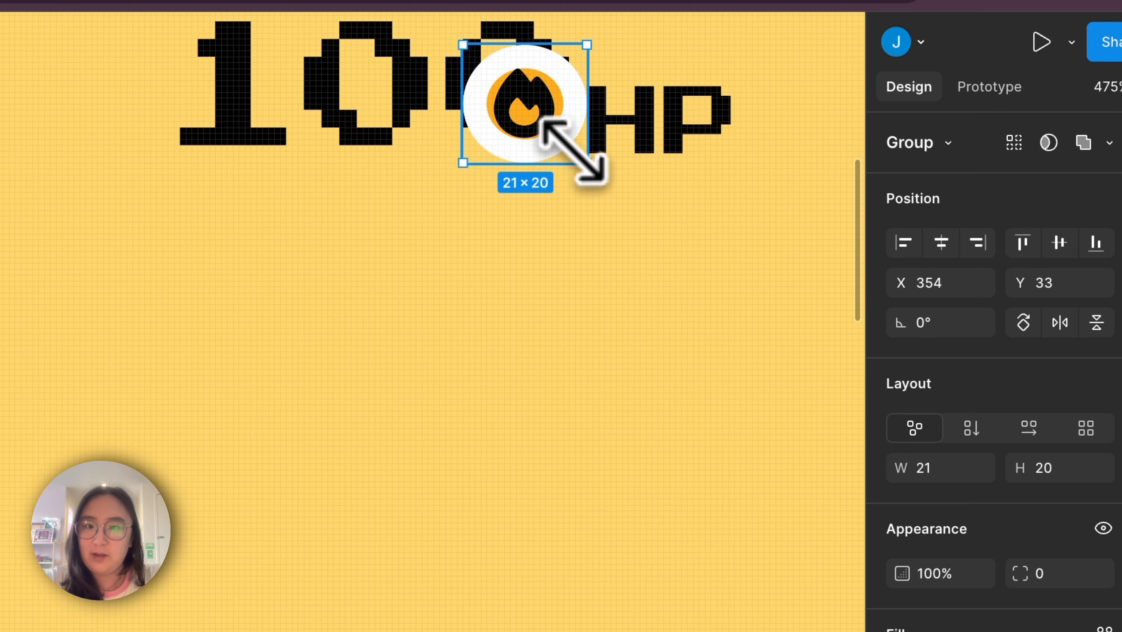
pyautogui.scroll(-3, 571, 185)
pyautogui.scroll(-4, 569, 144)
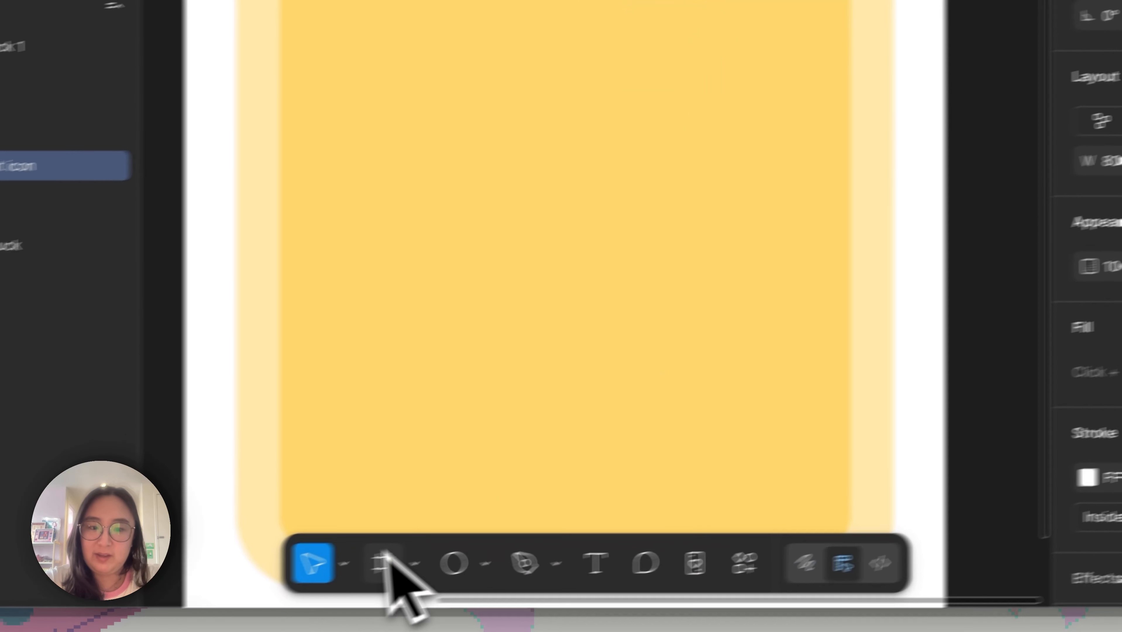
# Step: Scale the Element icon group proportionally down to 58 × 58 in the card's upper-right corner and leave scaling mode
pyautogui.click(401, 559)
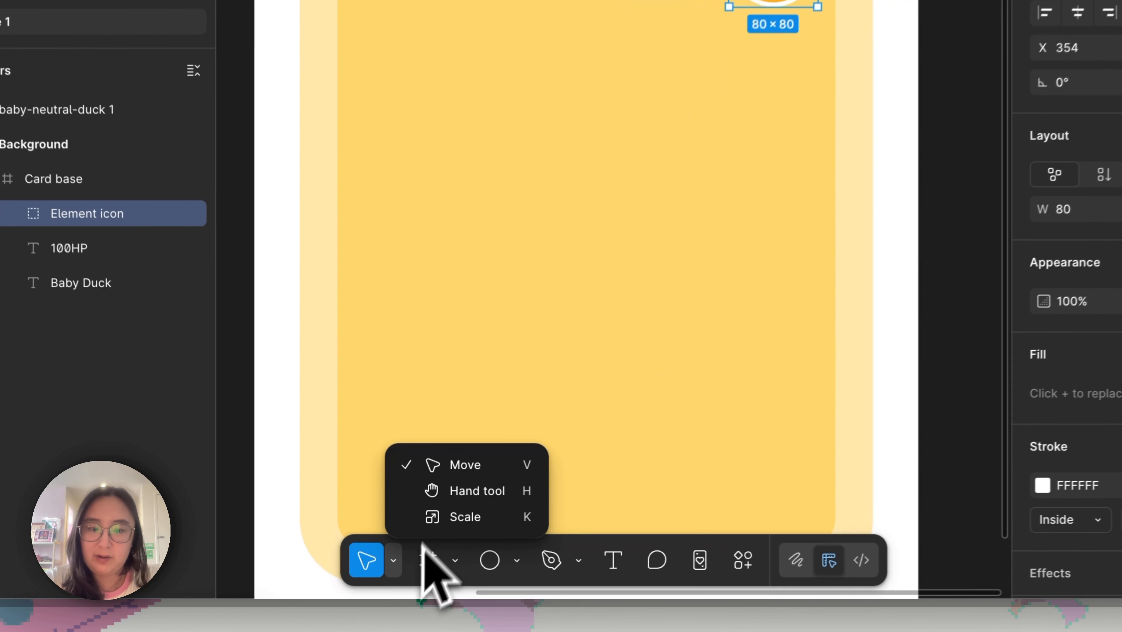
pyautogui.click(458, 516)
pyautogui.moveTo(735, 203); pyautogui.dragTo(687, 160)
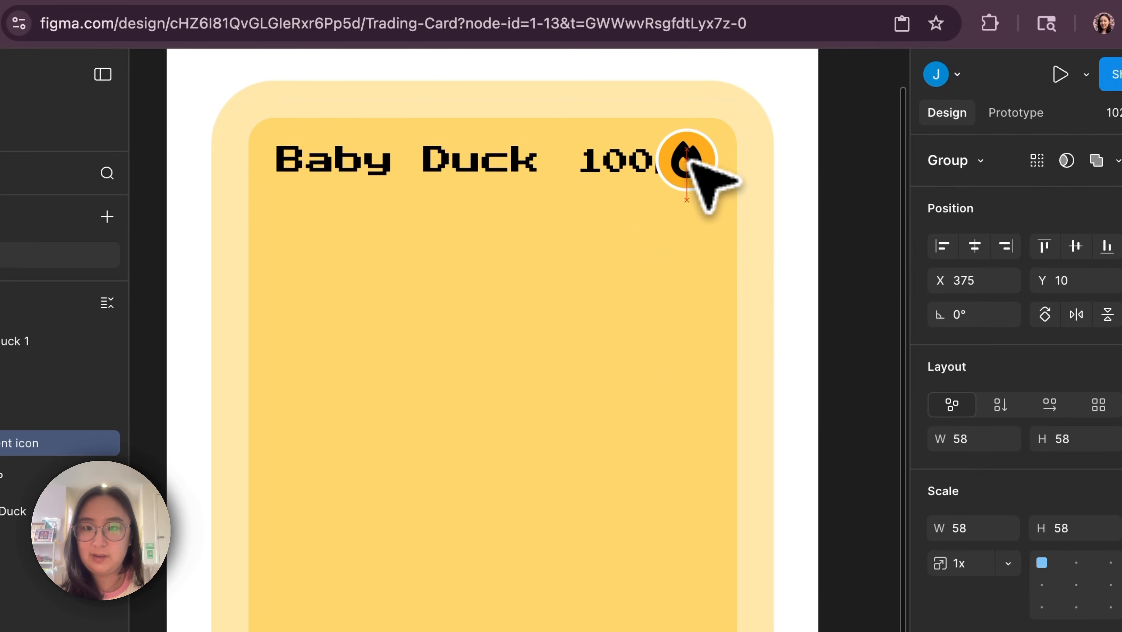
pyautogui.press('Return')
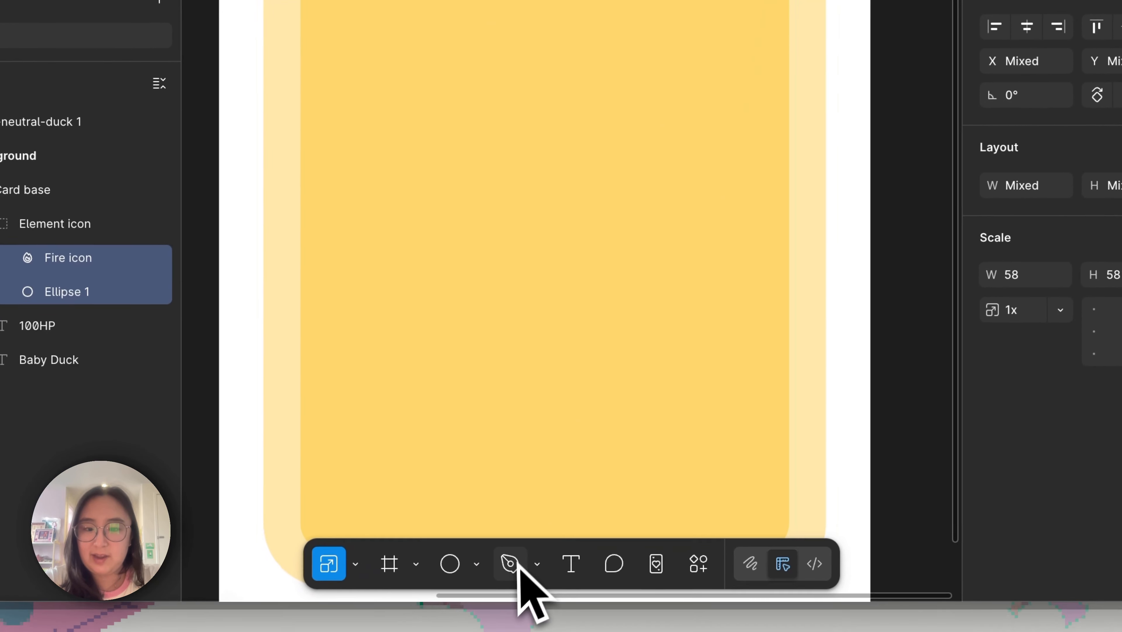
pyautogui.click(513, 565)
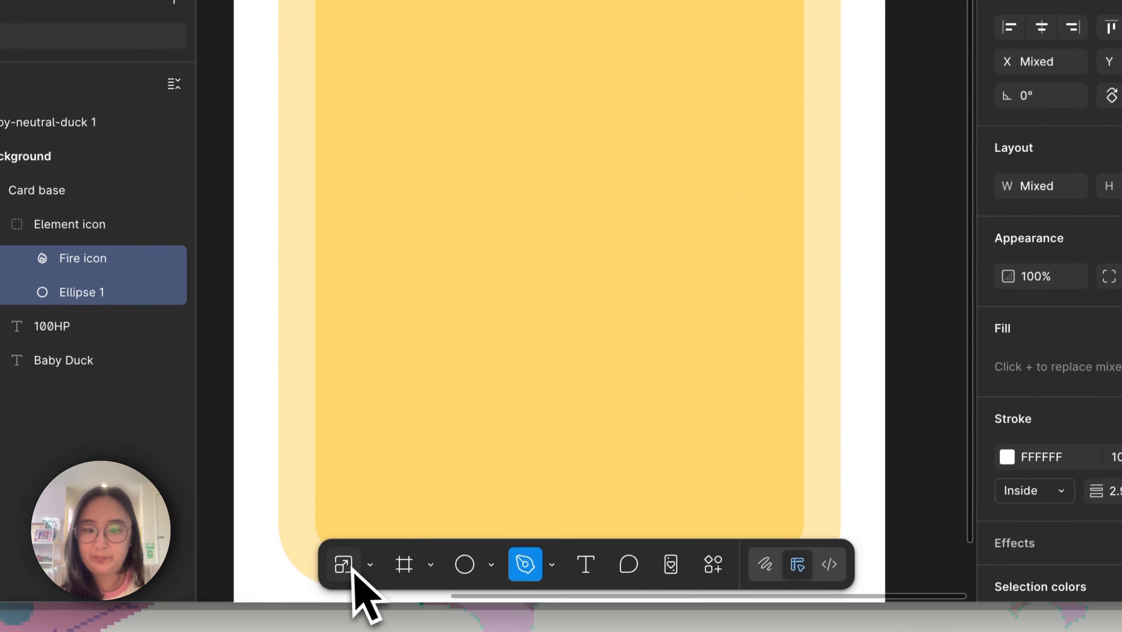
pyautogui.click(352, 568)
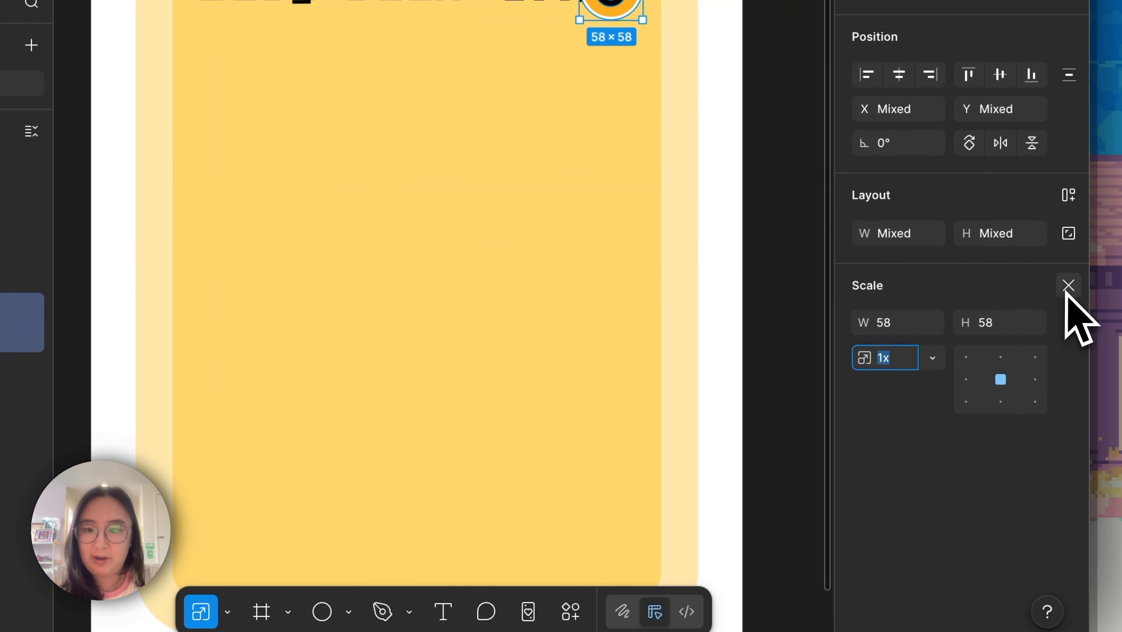
pyautogui.click(1068, 287)
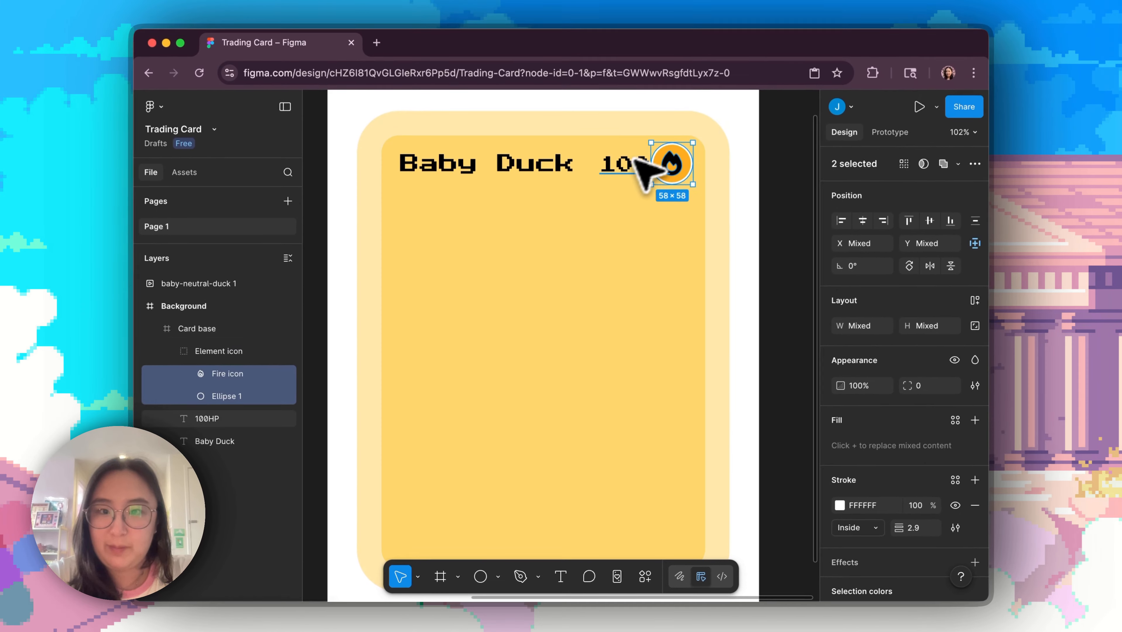
# Step: Shift the 100HP text to the left, clear of the Element icon
pyautogui.moveTo(634, 159); pyautogui.dragTo(614, 164)
pyautogui.doubleClick(615, 165)
# Step: Set the Baby Duck title's font size to 23 and nudge the title slightly down and to the left
pyautogui.click(549, 174)
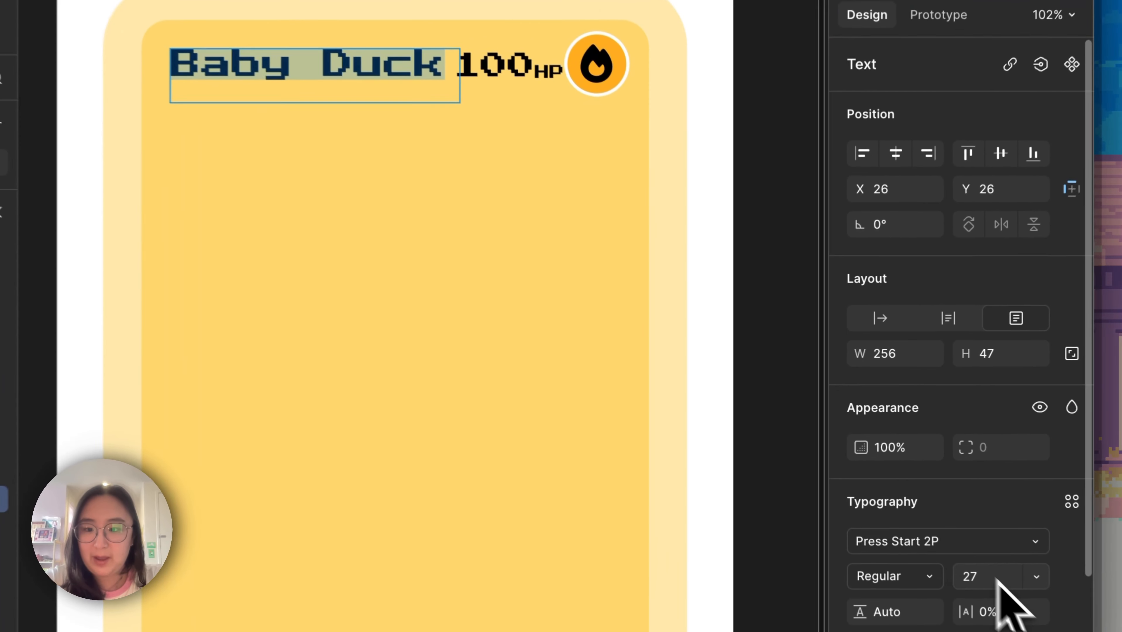
pyautogui.click(923, 494)
pyautogui.press('Down')
pyautogui.press('Down')
pyautogui.press('Down')
pyautogui.press('Down')
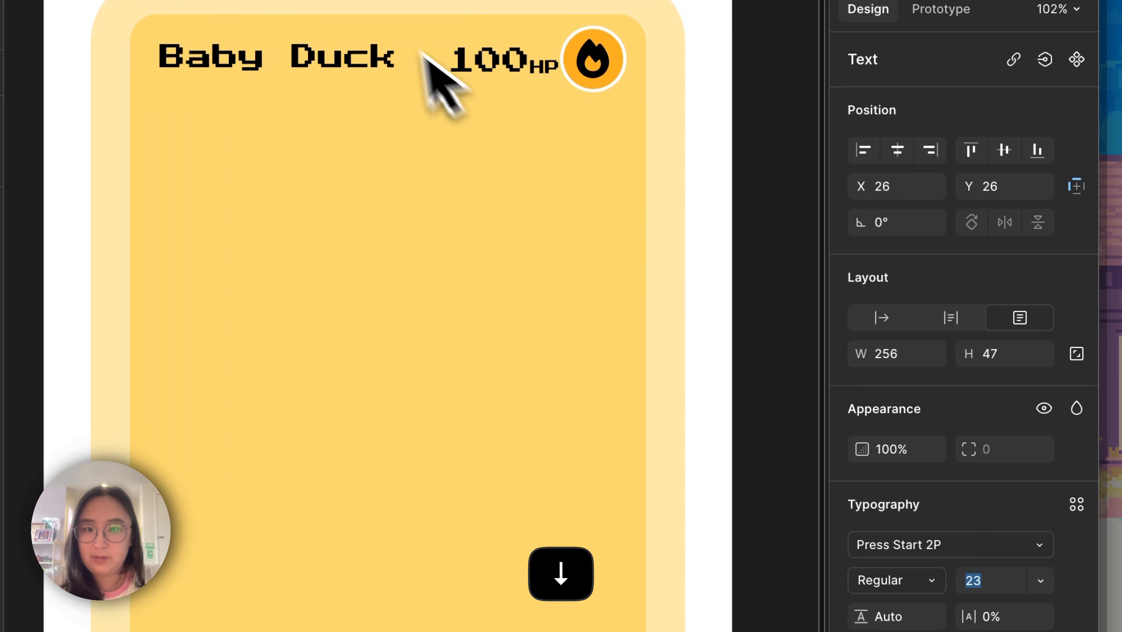
pyautogui.moveTo(350, 80); pyautogui.dragTo(356, 88)
# Step: Reduce the 100HP text's font size to 22 and move the text left to X 269, level with the title
pyautogui.doubleClick(445, 68)
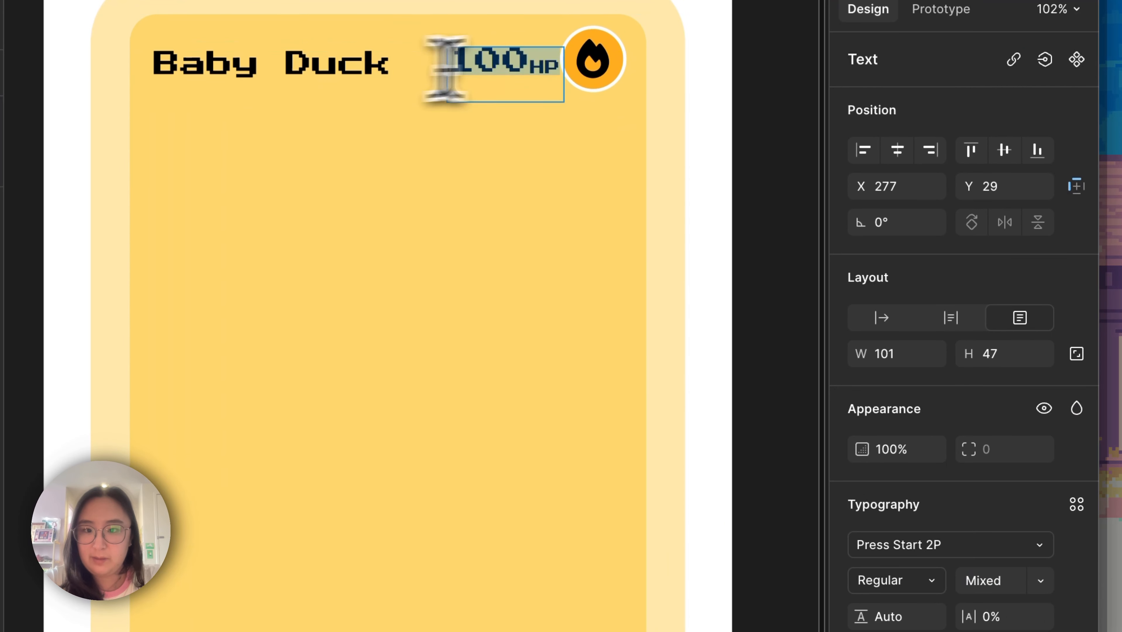
pyautogui.click(996, 584)
pyautogui.press('Down')
pyautogui.press('Down')
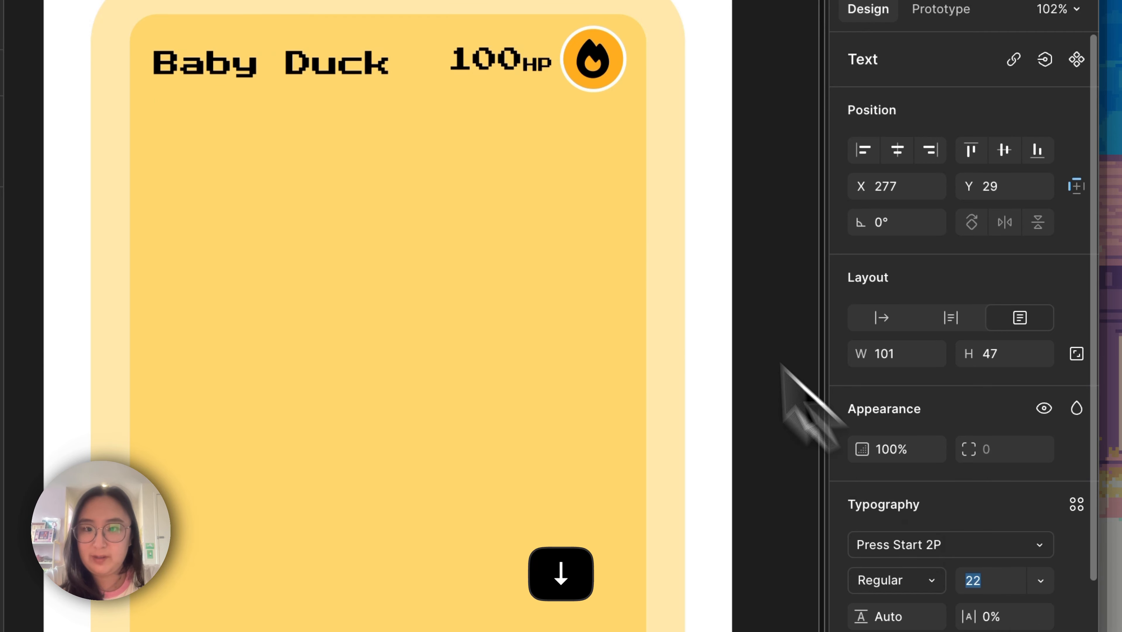
pyautogui.moveTo(505, 62); pyautogui.dragTo(496, 66)
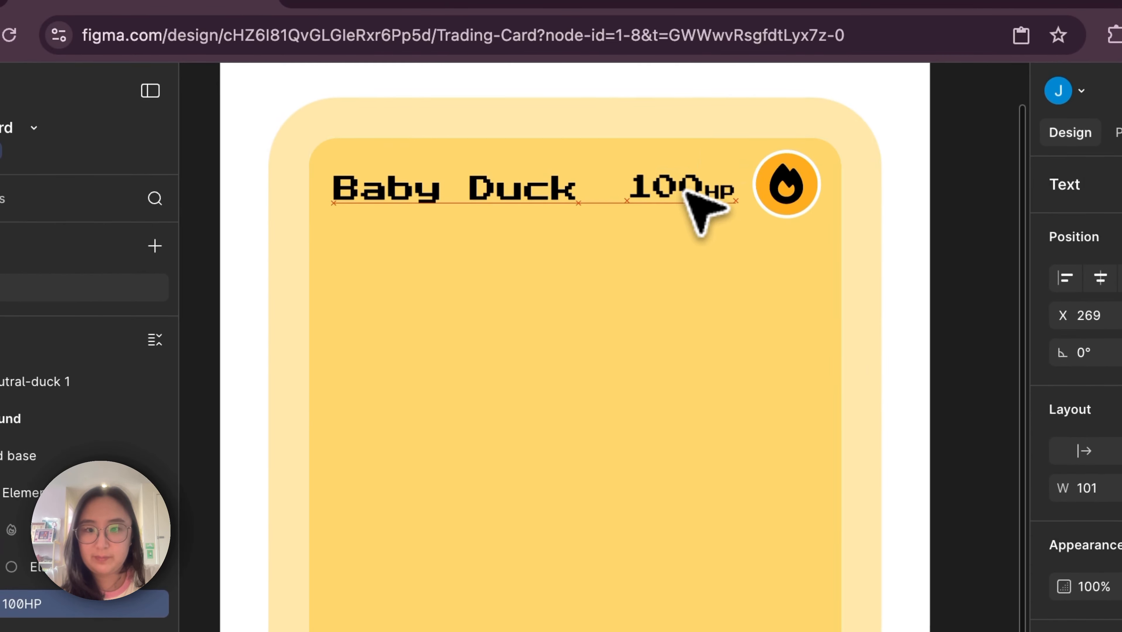
# Step: Move the Element icon group slightly right to X 380, fine-tune the title's position, and clear the selection
pyautogui.moveTo(797, 186); pyautogui.dragTo(802, 195)
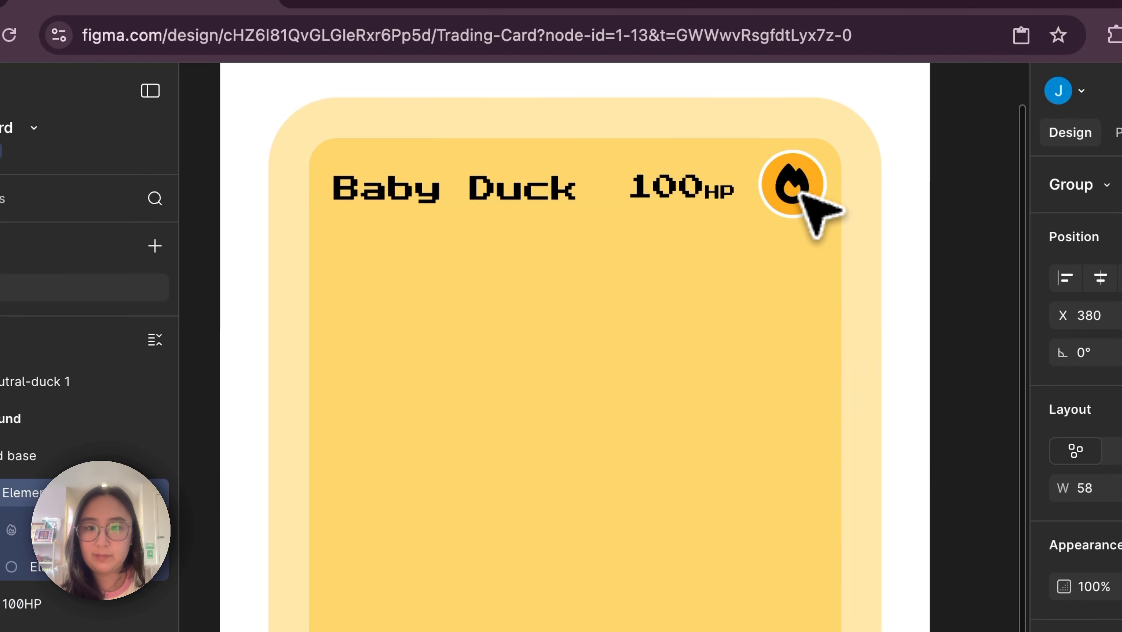
pyautogui.moveTo(482, 188); pyautogui.dragTo(484, 188)
pyautogui.click(982, 337)
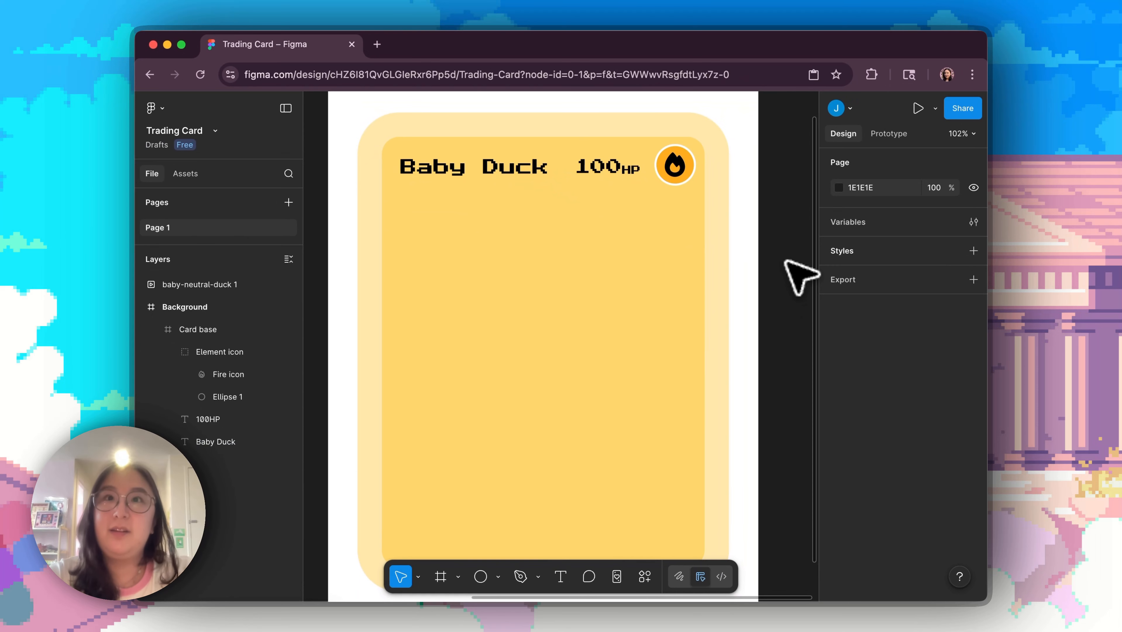
# Step: Draw a frame of about 395 × 237 inside the Card base, below the title row, for the duck illustration
pyautogui.scroll(-3, 798, 277)
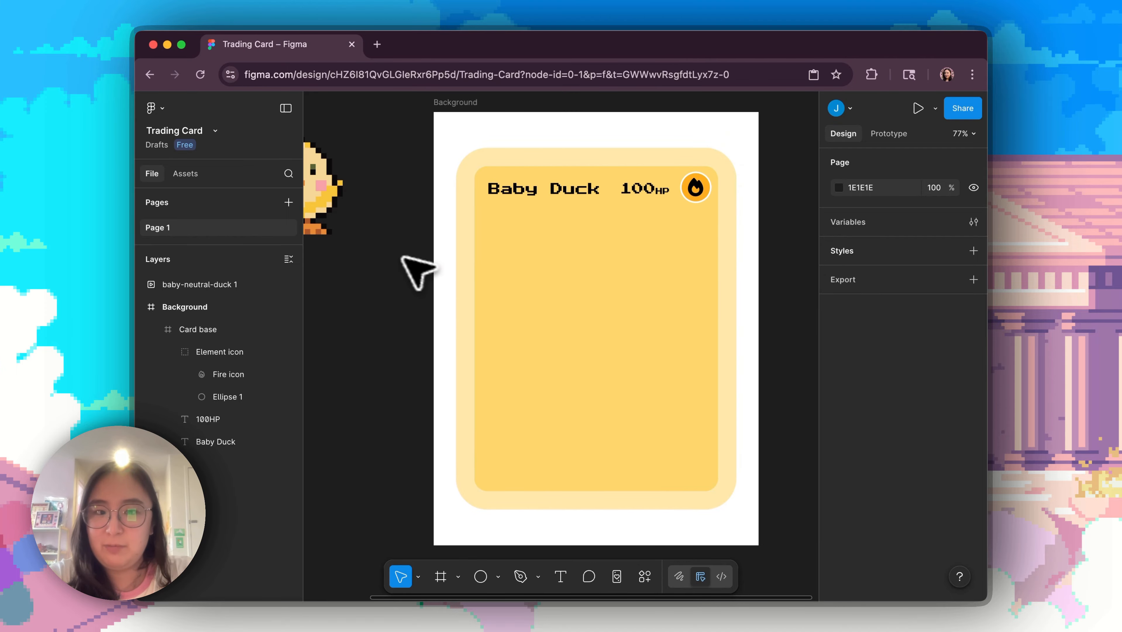
pyautogui.scroll(-3, 401, 258)
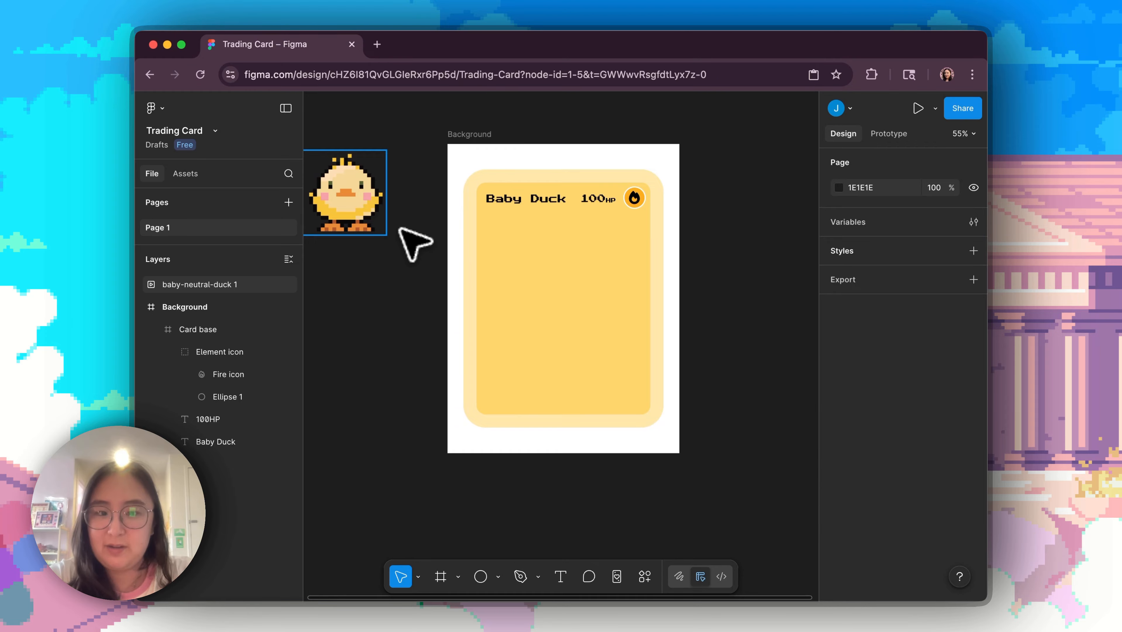
pyautogui.click(398, 228)
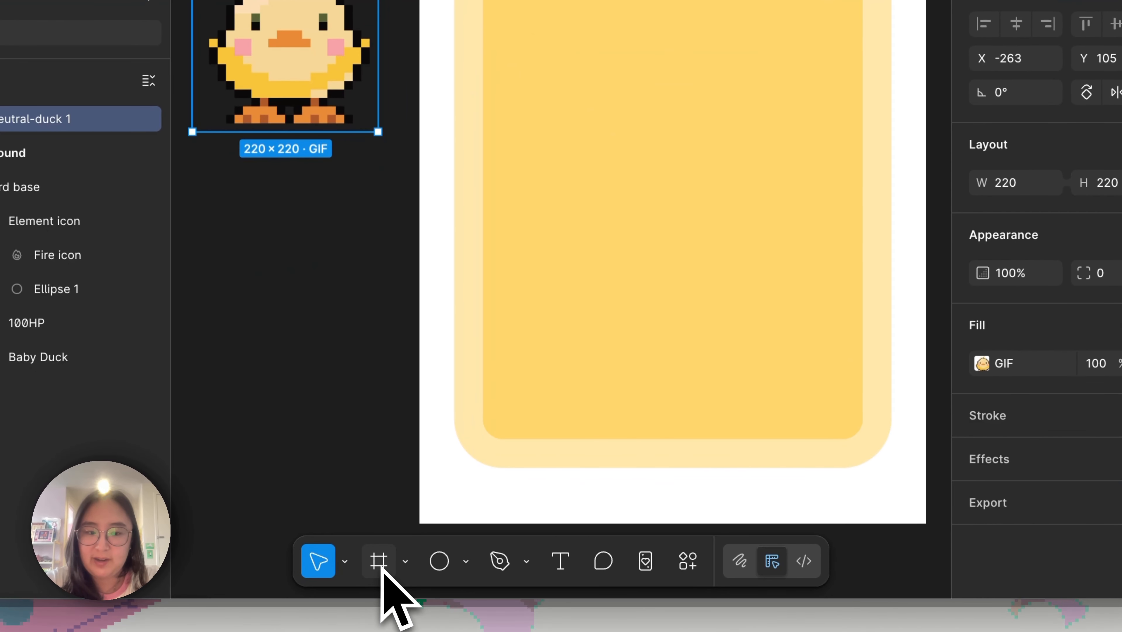
pyautogui.click(662, 117)
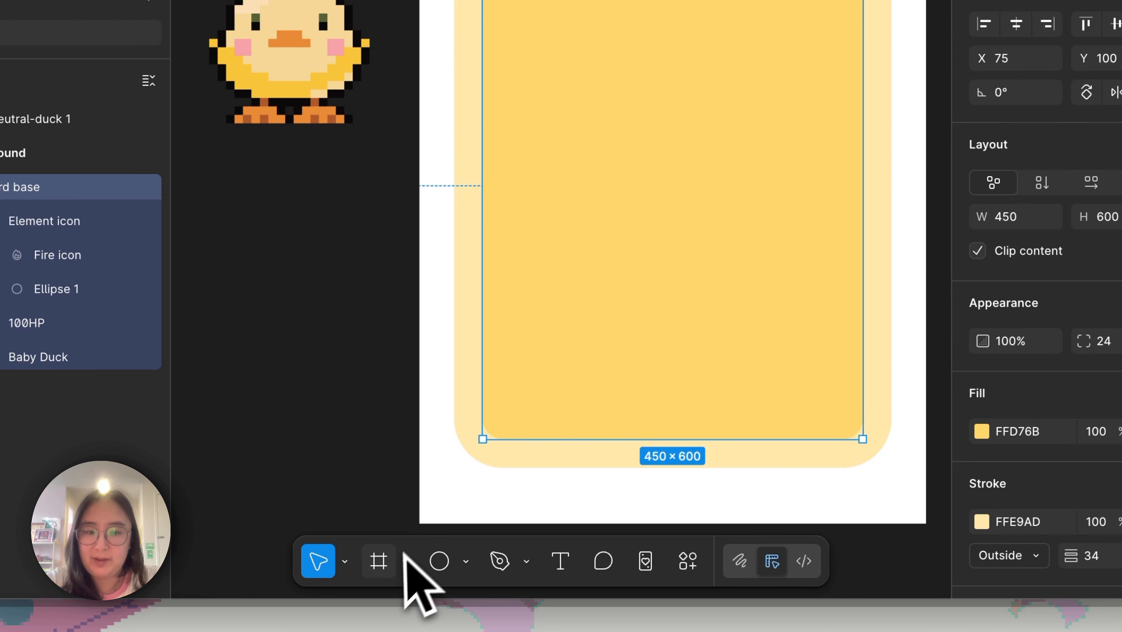
pyautogui.click(382, 564)
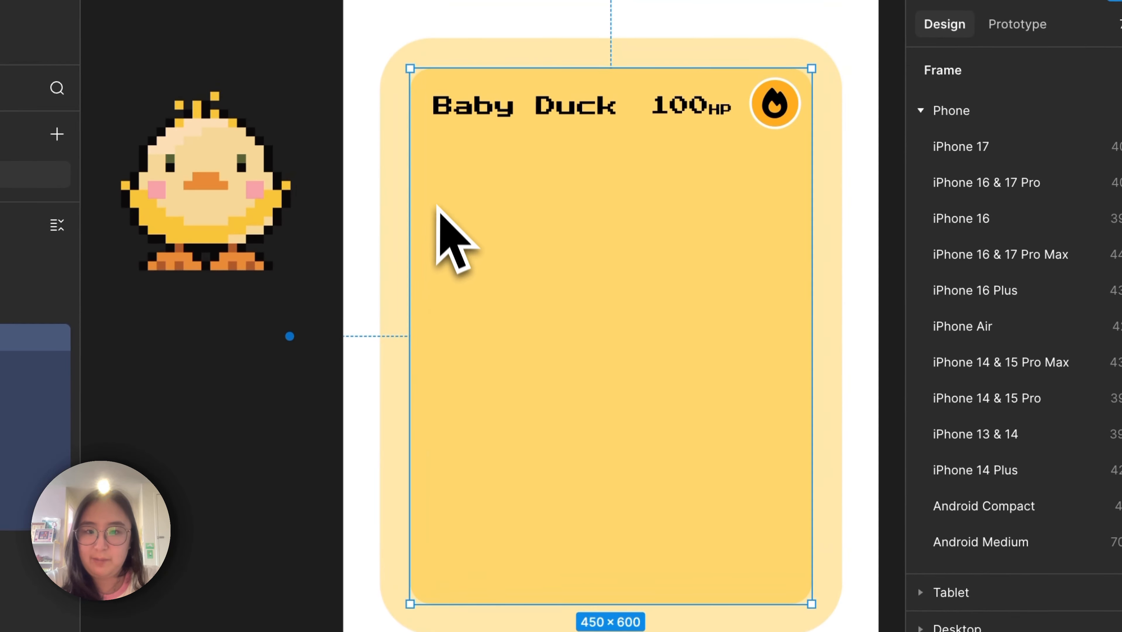
pyautogui.moveTo(435, 155); pyautogui.dragTo(786, 365)
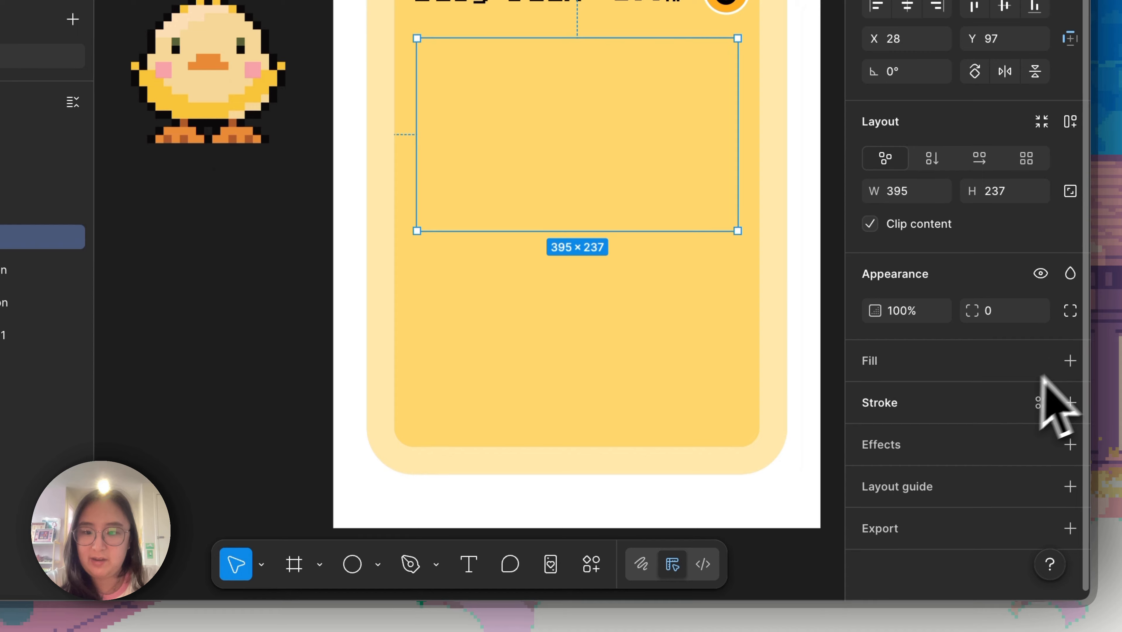
# Step: Add a solid grey BBBBBB fill to the new illustration frame
pyautogui.click(1071, 356)
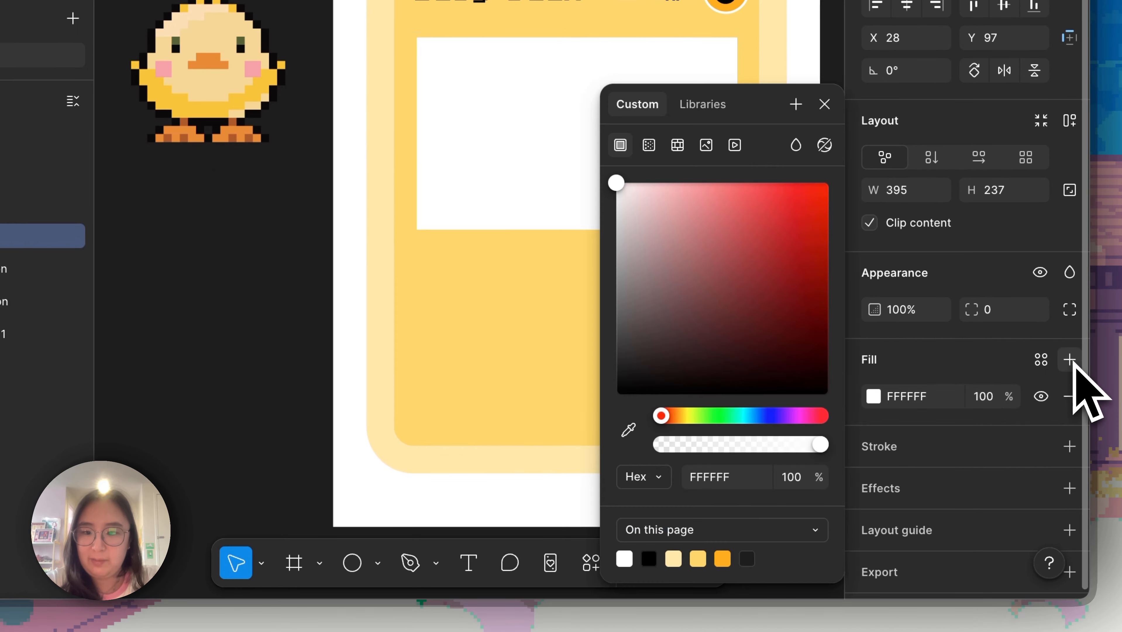
pyautogui.moveTo(632, 314); pyautogui.dragTo(567, 241)
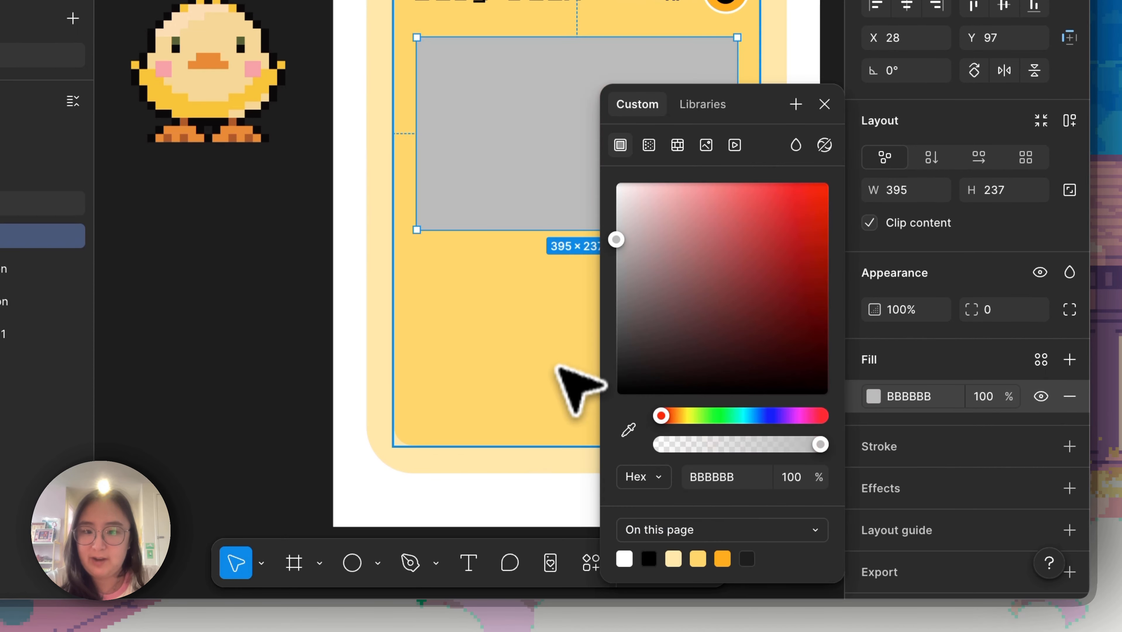
pyautogui.click(558, 376)
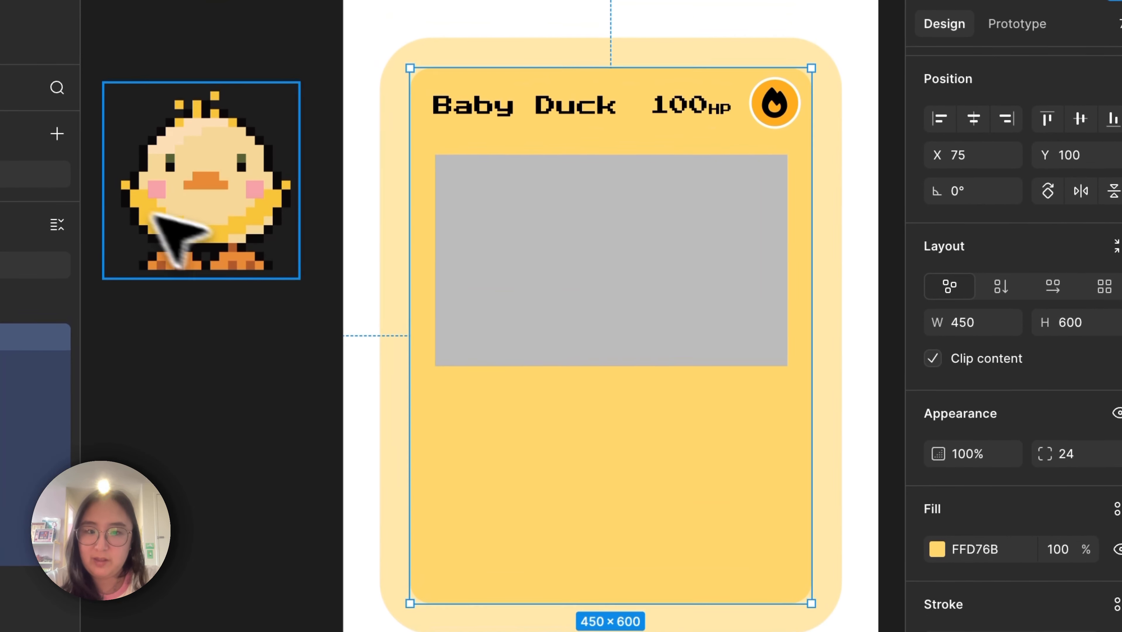
# Step: Place the duck GIF inside the grey frame, shrink it to 205 × 205, and centre it
pyautogui.moveTo(204, 194); pyautogui.dragTo(613, 273)
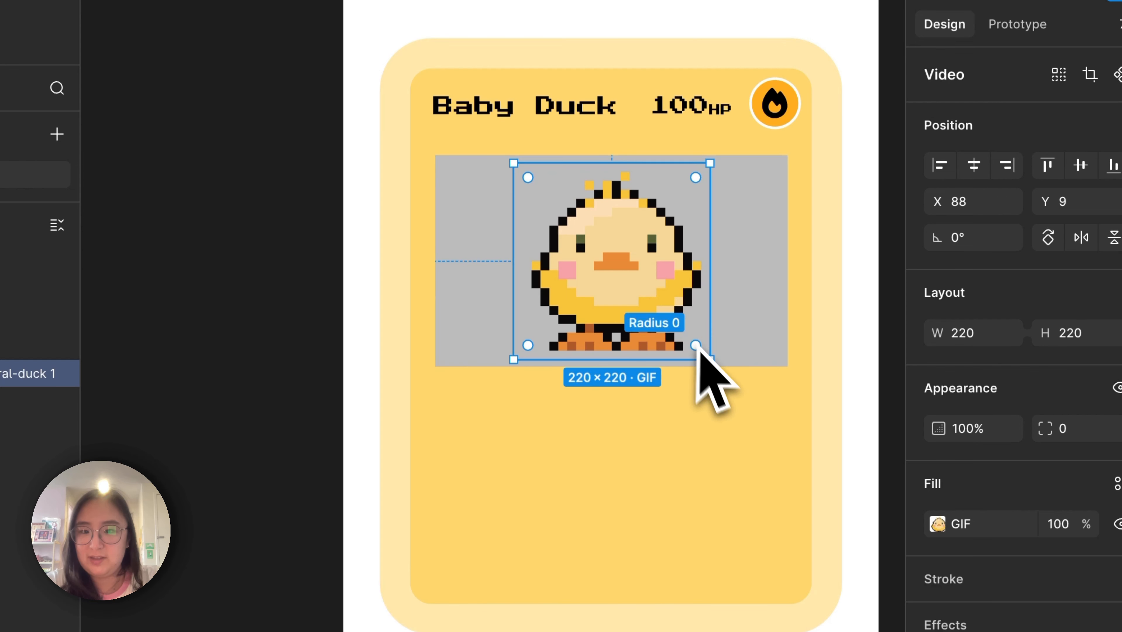
pyautogui.moveTo(710, 359); pyautogui.dragTo(696, 347)
pyautogui.moveTo(616, 215)
pyautogui.mouseDown()
pyautogui.moveTo(633, 228)
pyautogui.moveTo(624, 217)
pyautogui.mouseUp()
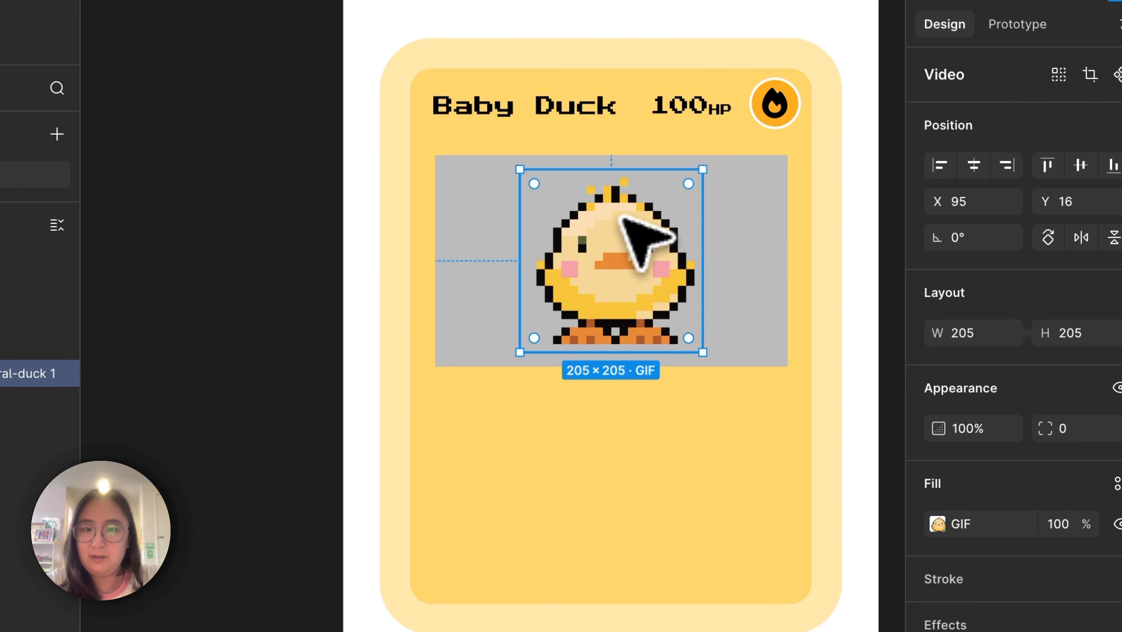
# Step: Change the illustration frame's grey fill to light blue BBE6FF
pyautogui.click(763, 183)
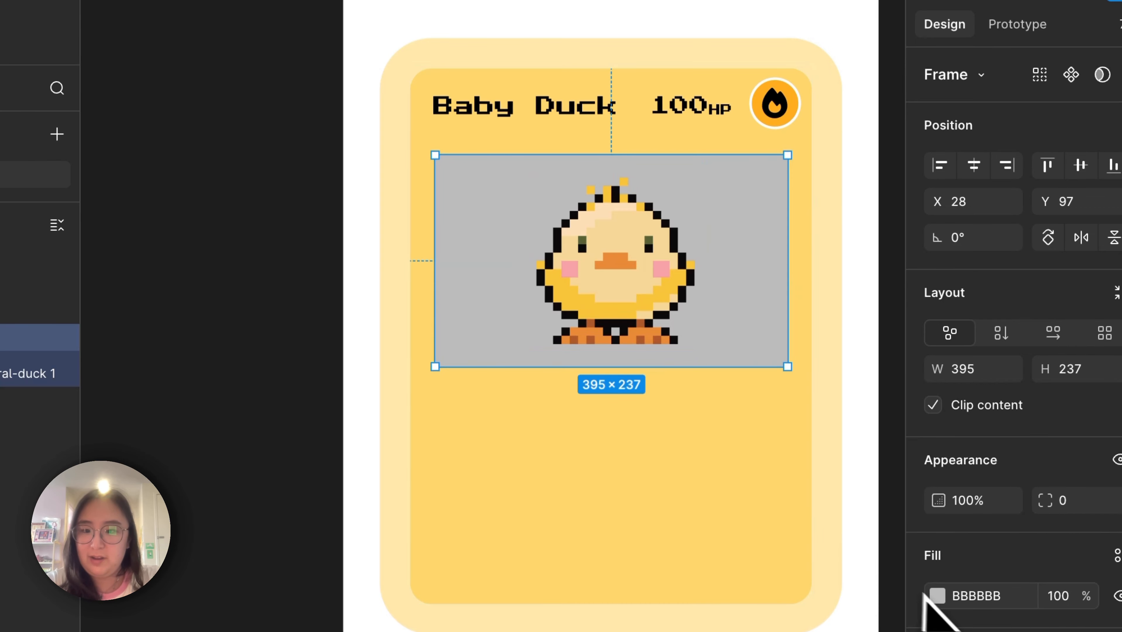
pyautogui.click(937, 595)
pyautogui.hscroll(5, 476, 576)
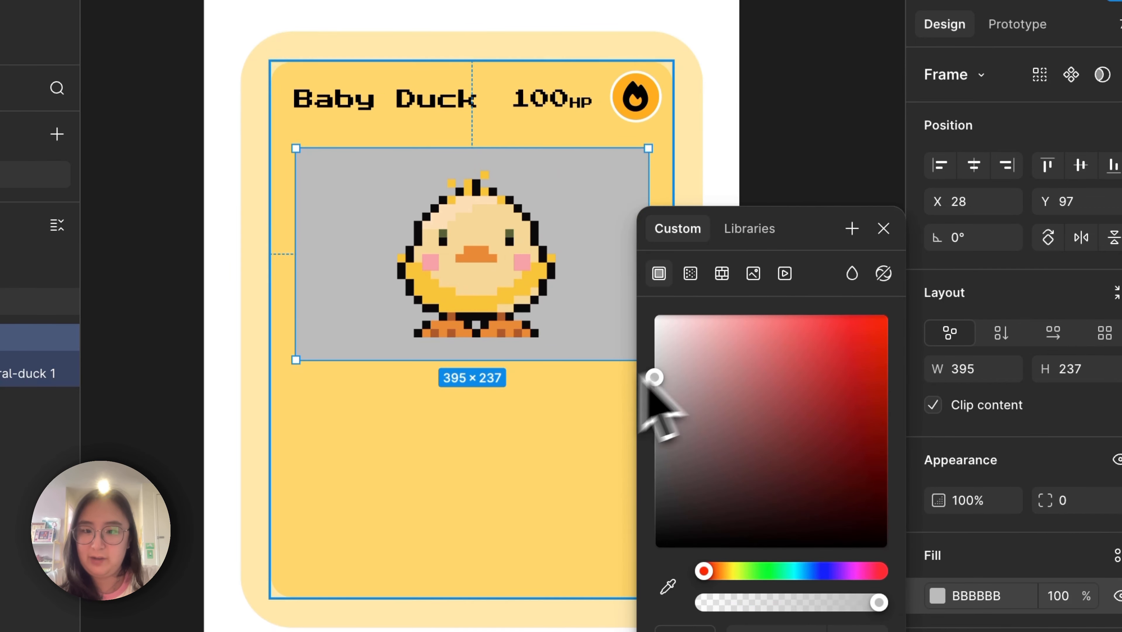
pyautogui.hscroll(5, 575, 433)
pyautogui.hscroll(-1, 575, 478)
pyautogui.click(824, 571)
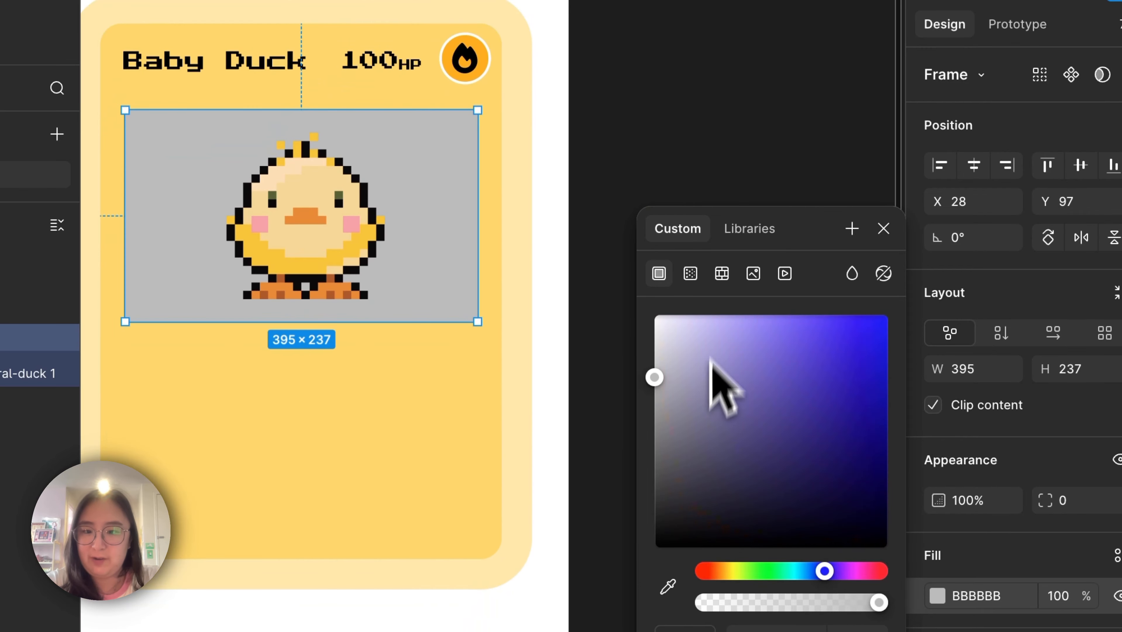
pyautogui.moveTo(713, 361); pyautogui.dragTo(719, 301)
pyautogui.moveTo(822, 571); pyautogui.dragTo(803, 571)
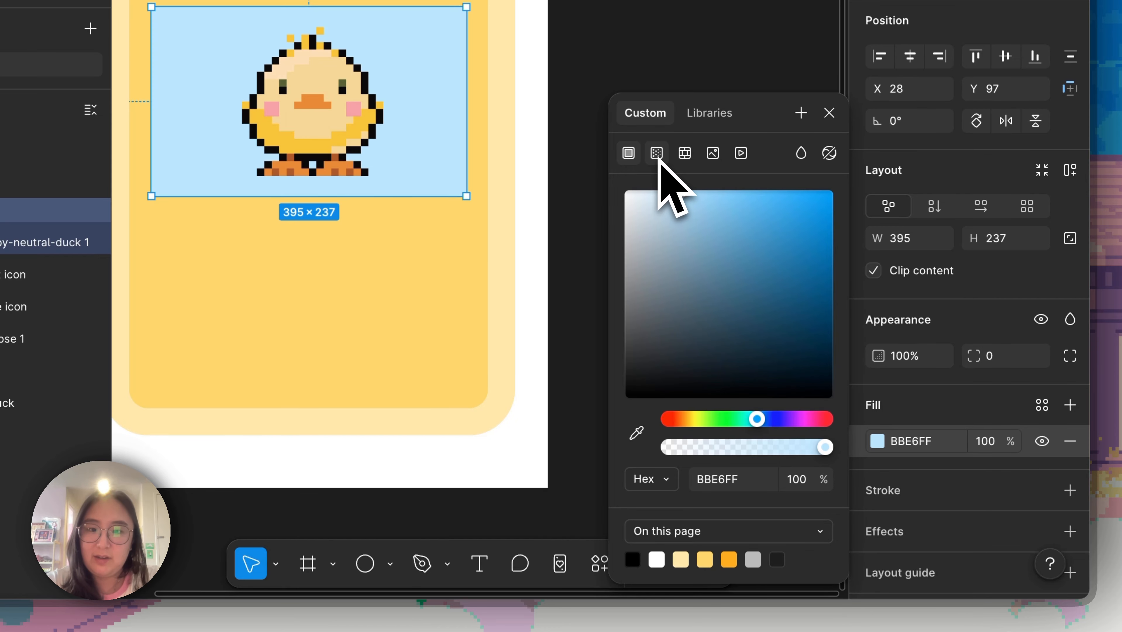
# Step: Turn the illustration frame's fill into a linear gradient from BBE6FF to a more saturated blue 6EC0F0
pyautogui.click(658, 155)
pyautogui.hscroll(-3, 531, 318)
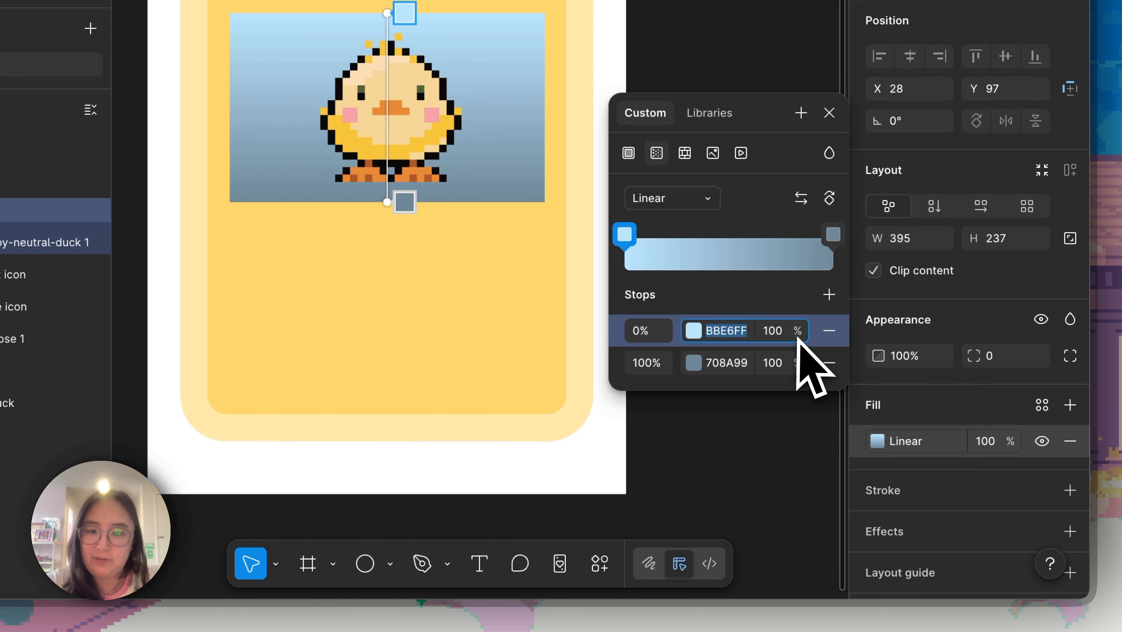
pyautogui.click(735, 357)
pyautogui.click(739, 331)
pyautogui.click(739, 359)
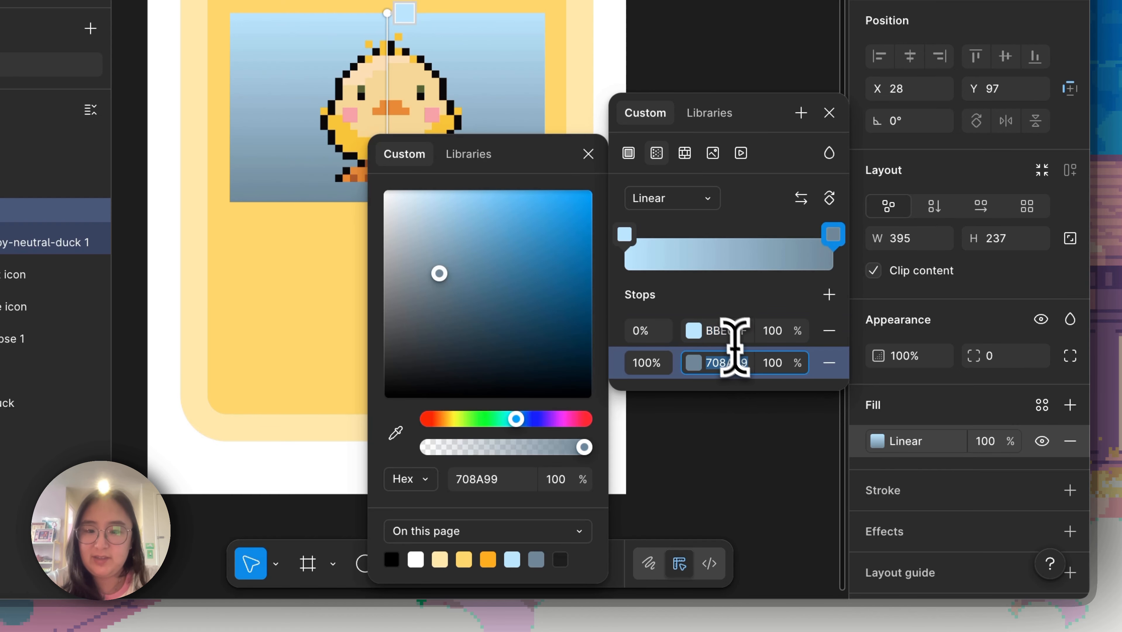
pyautogui.click(728, 339)
pyautogui.click(728, 359)
pyautogui.click(726, 341)
pyautogui.click(726, 365)
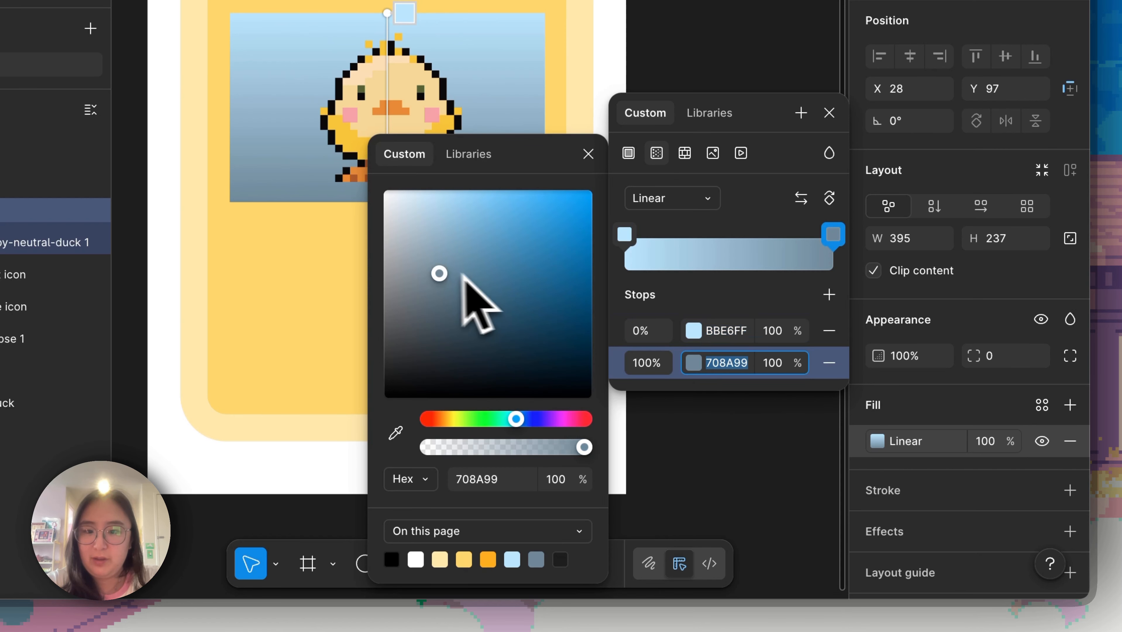
pyautogui.moveTo(440, 272); pyautogui.dragTo(464, 212)
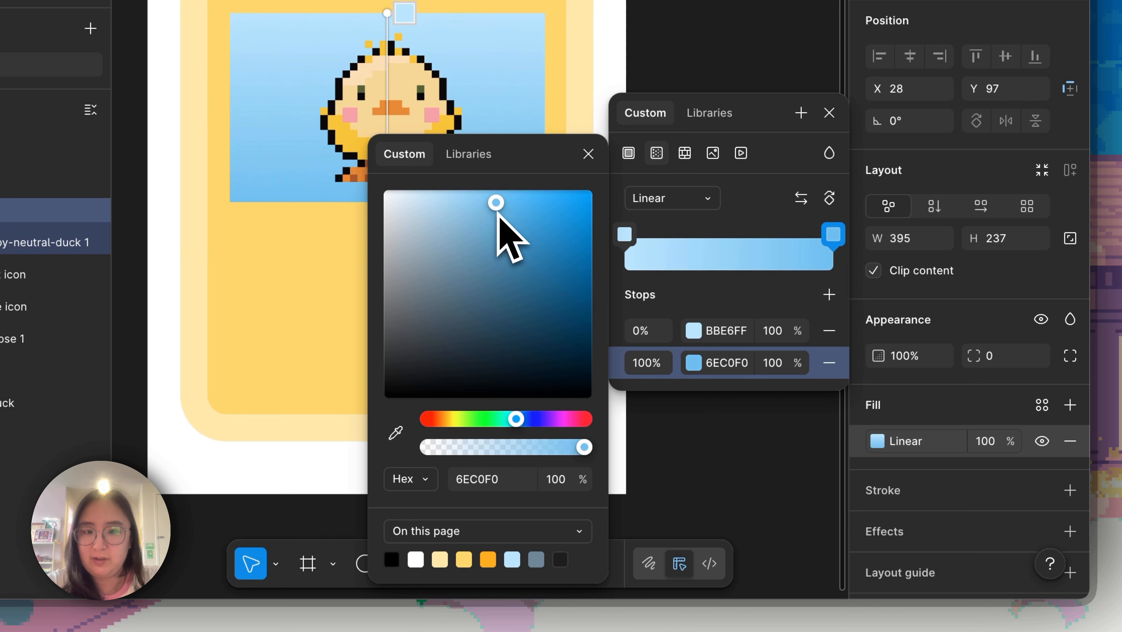
pyautogui.click(723, 331)
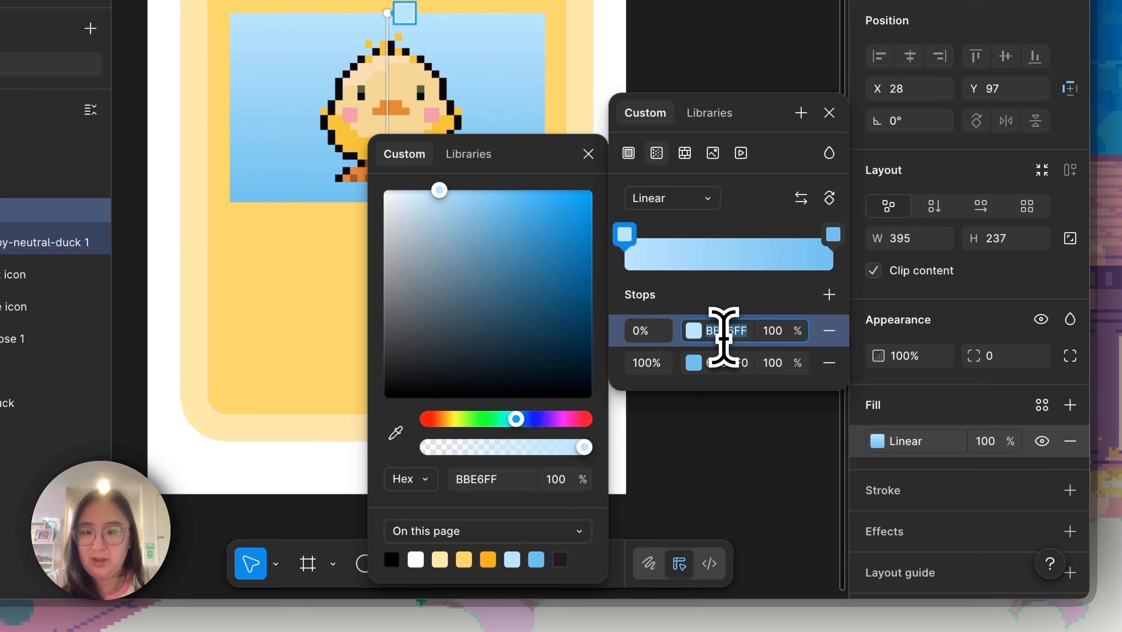
pyautogui.click(728, 362)
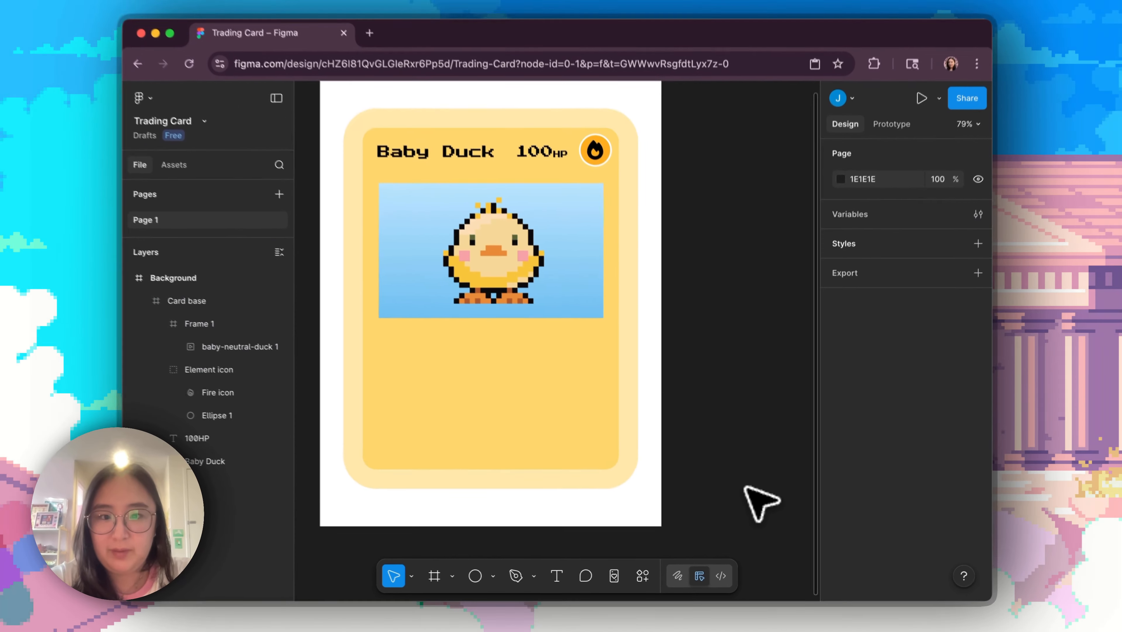
# Step: Round the illustration frame's corners with a radius of 13
pyautogui.click(630, 267)
pyautogui.click(631, 267)
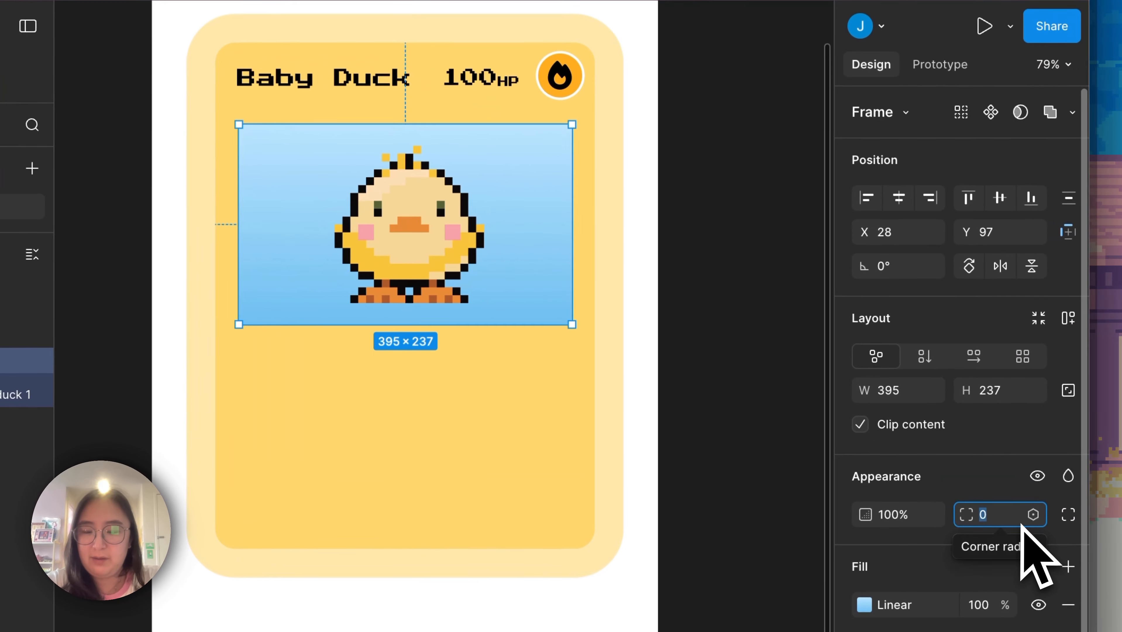
pyautogui.press('Up')
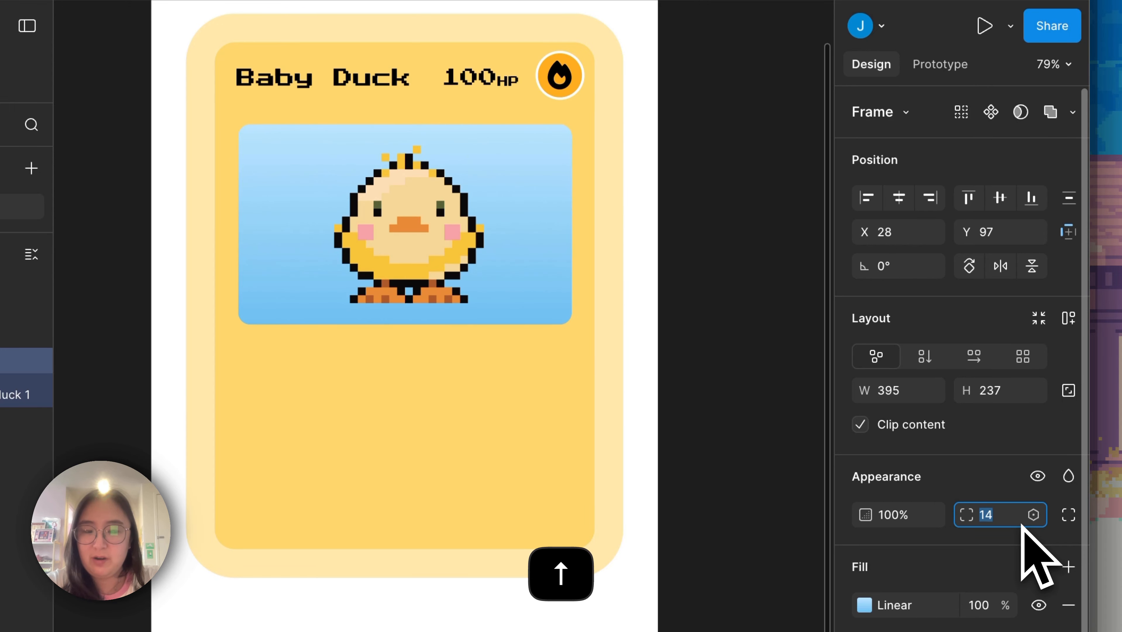
pyautogui.press('Up')
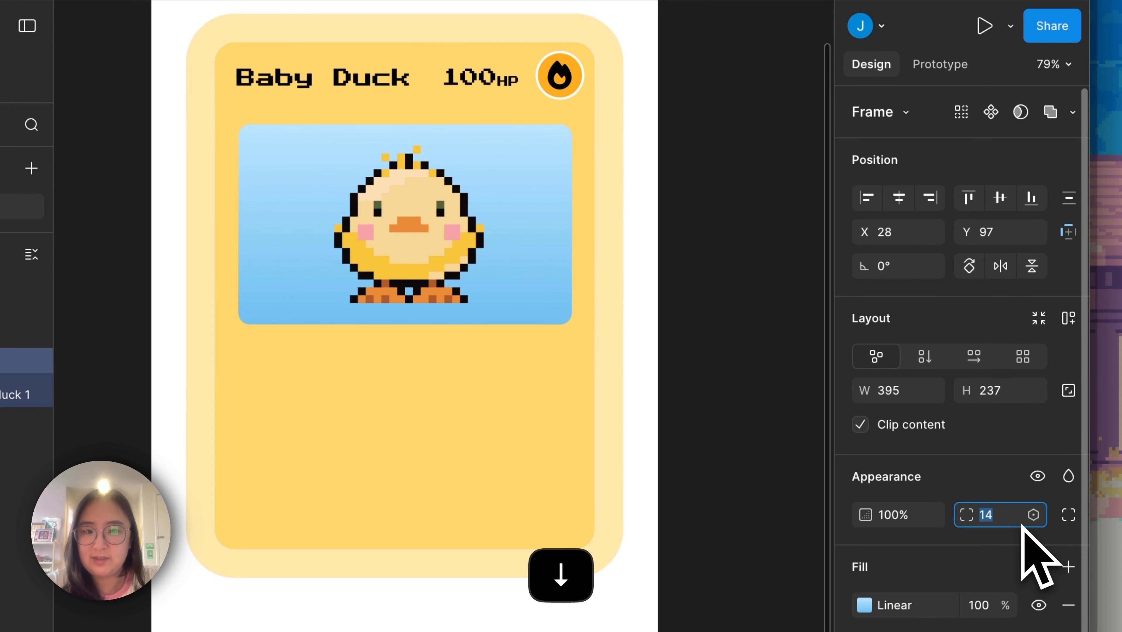
# Step: Add a black 000000 inside stroke with a weight of 6 to the illustration frame
pyautogui.scroll(-3, 1024, 545)
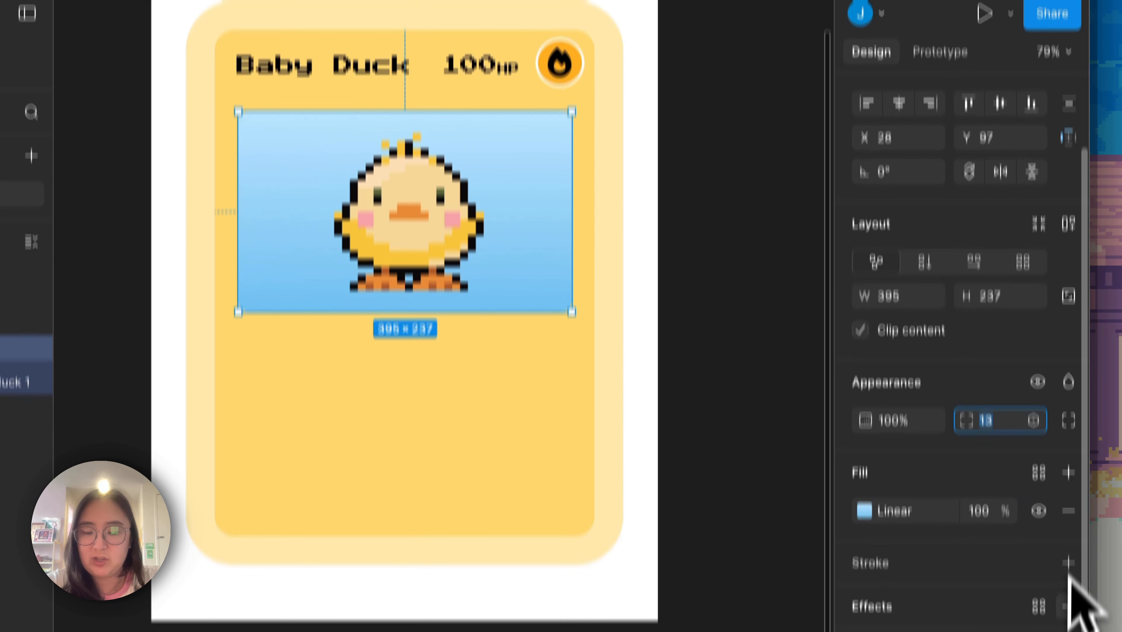
pyautogui.click(1069, 575)
pyautogui.press('Up')
pyautogui.press('Up')
pyautogui.press('Up')
pyautogui.press('Up')
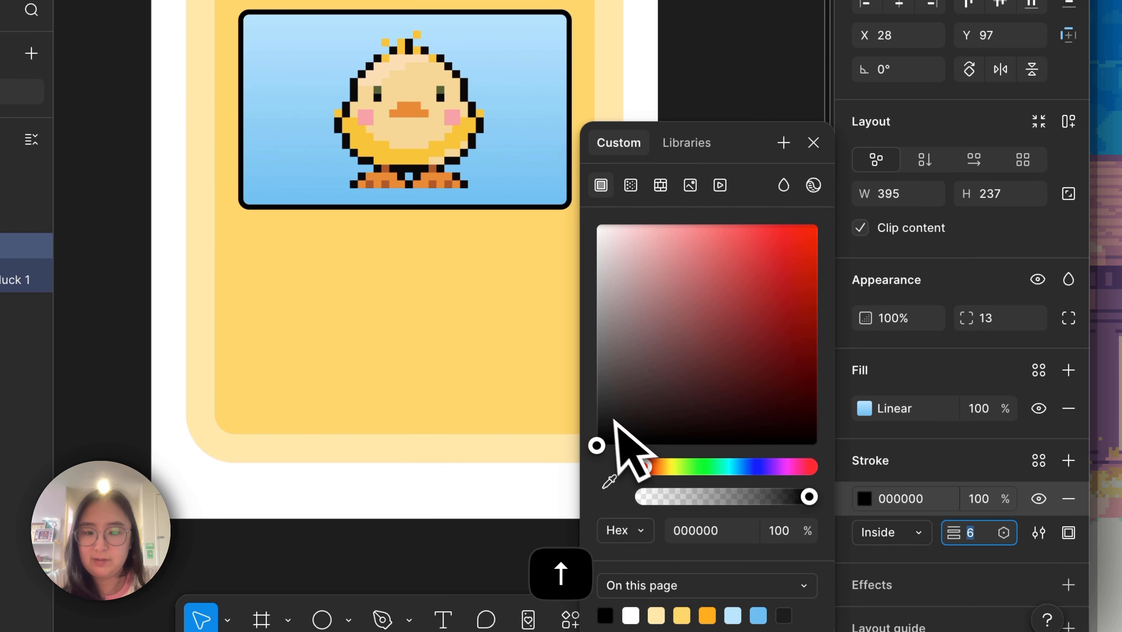
pyautogui.click(498, 412)
pyautogui.click(806, 546)
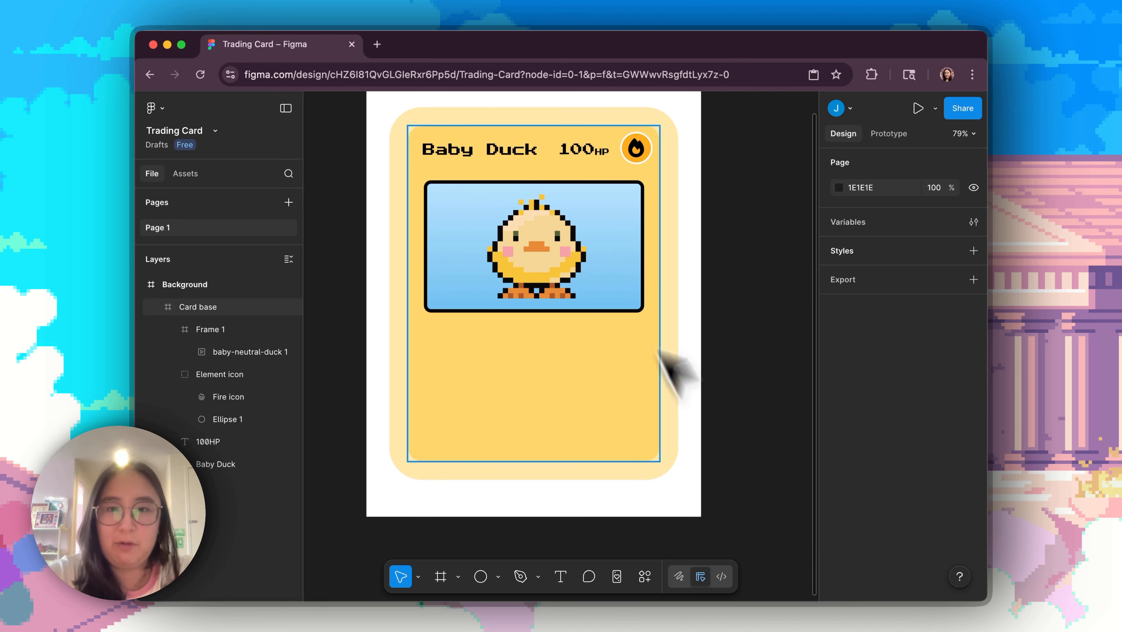
# Step: Duplicate the fire Element icon and place the copy just below the illustration, lined up with the illustration's left edge
pyautogui.click(636, 148)
pyautogui.press('super+v')
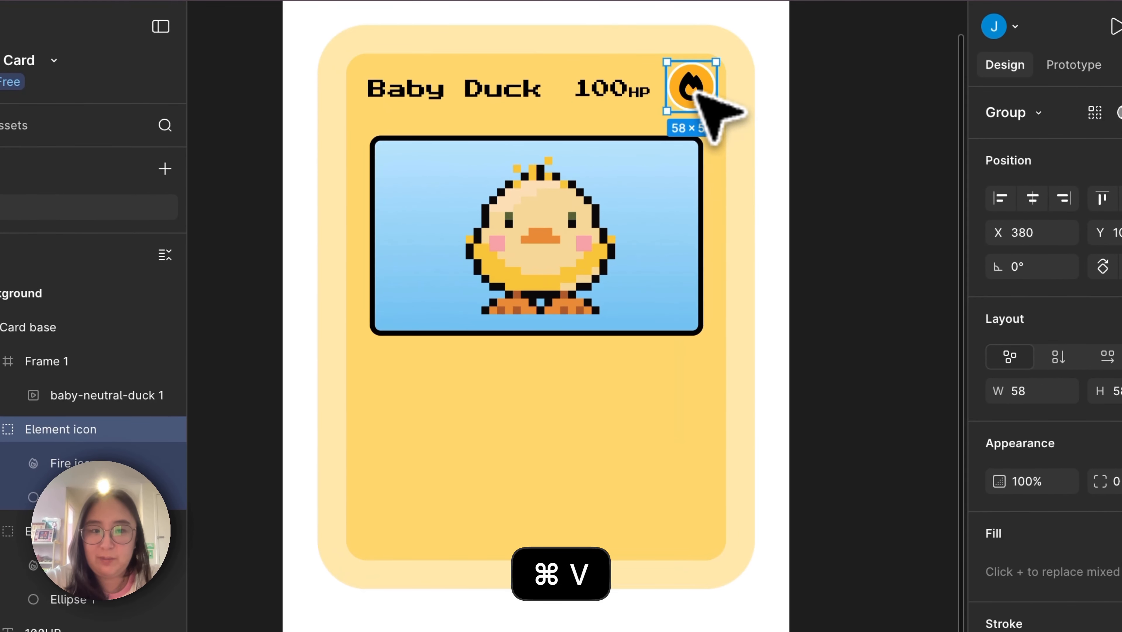
pyautogui.moveTo(638, 152); pyautogui.dragTo(629, 183)
pyautogui.moveTo(682, 141); pyautogui.dragTo(398, 399)
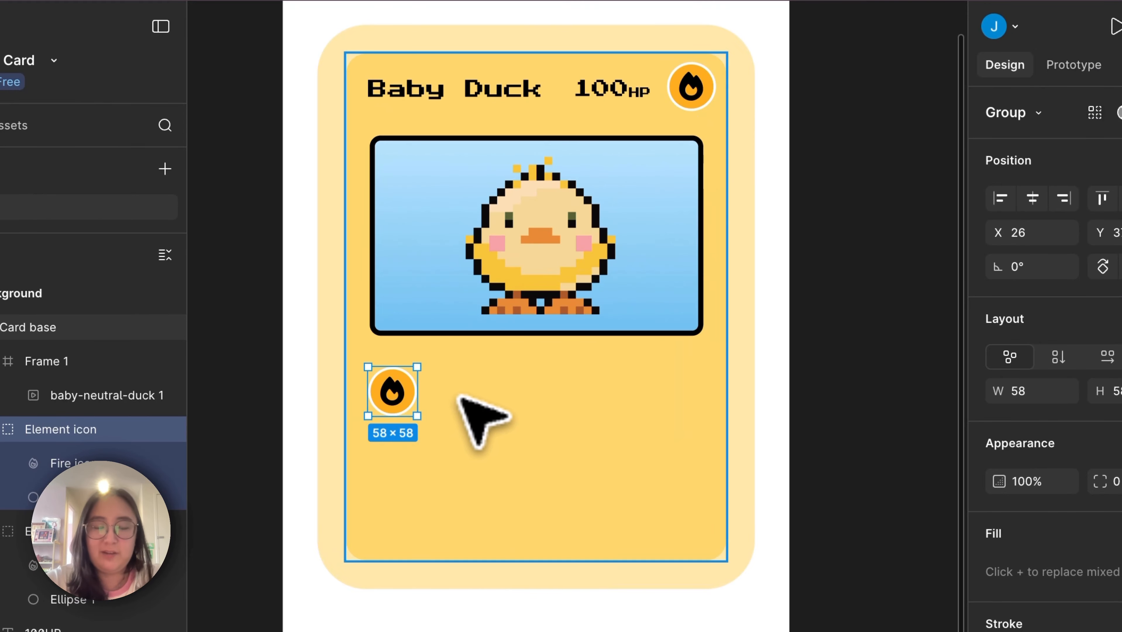
pyautogui.scroll(2, 391, 401)
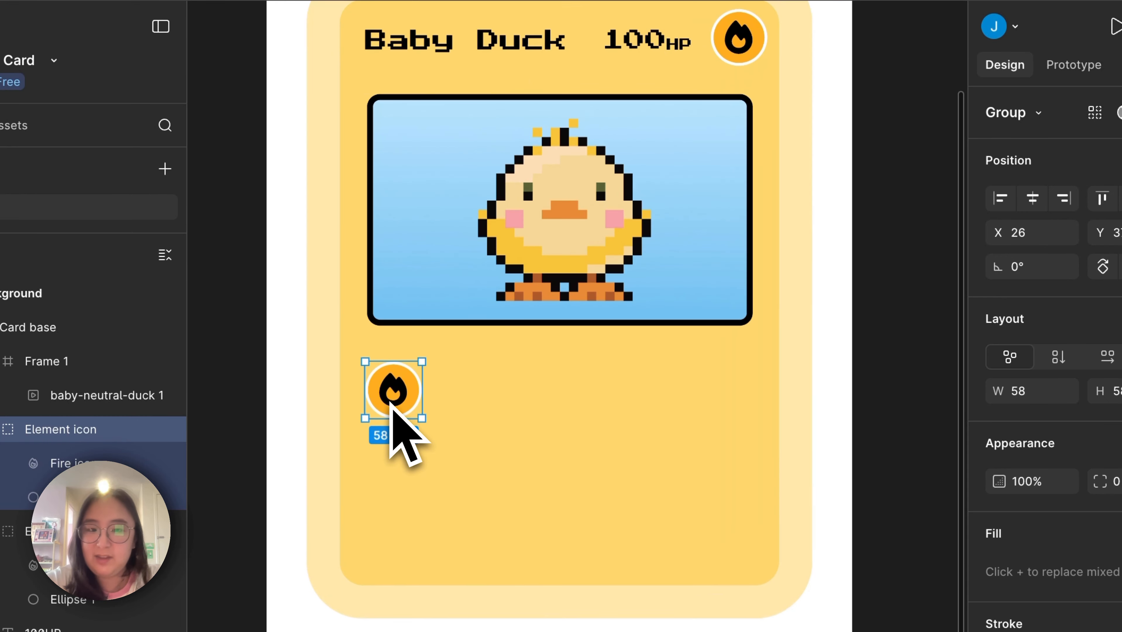
pyautogui.scroll(-5, 391, 400)
pyautogui.scroll(1, 391, 401)
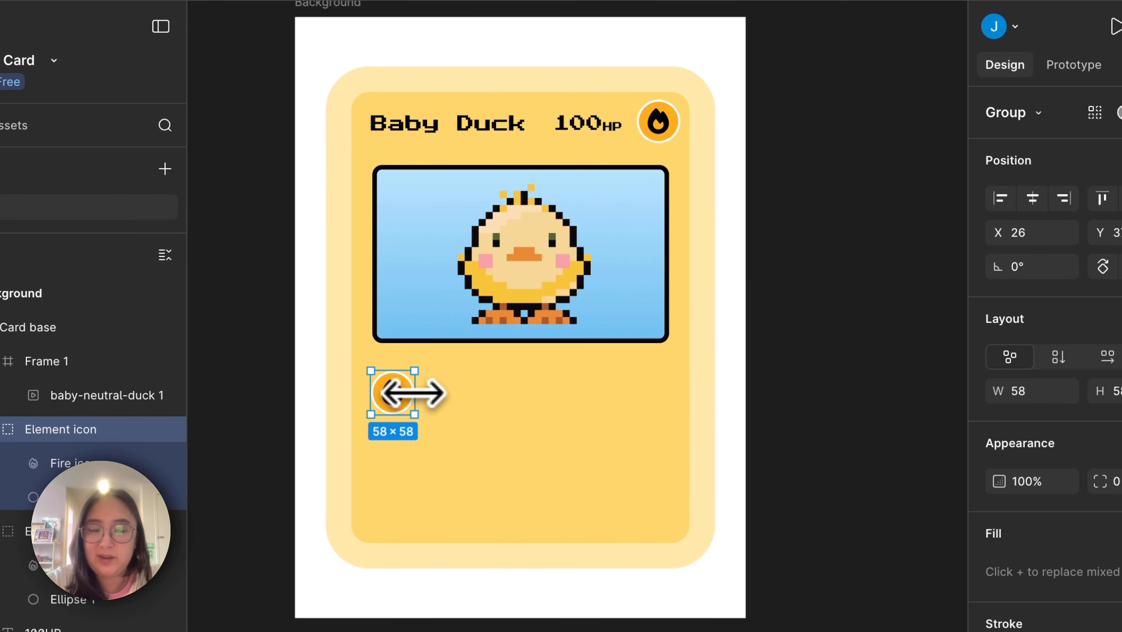
pyautogui.moveTo(388, 394); pyautogui.dragTo(387, 386)
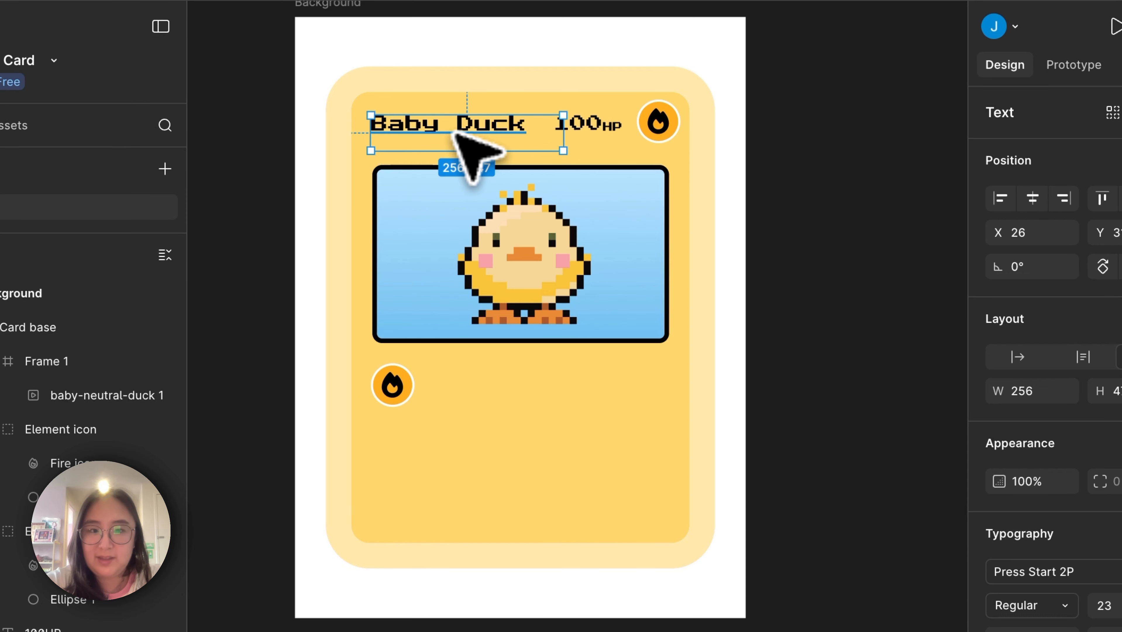
# Step: Duplicate the Baby Duck title text and place the copy beside the fire icon under the illustration
pyautogui.press('super+c')
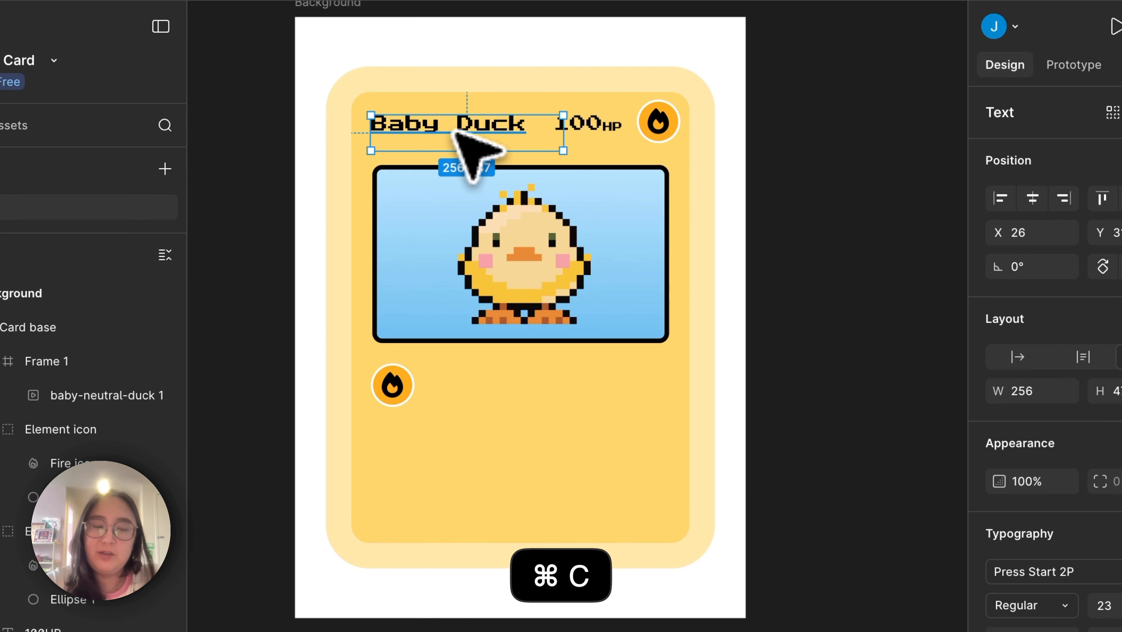
pyautogui.press('super+v')
pyautogui.moveTo(502, 155); pyautogui.dragTo(524, 394)
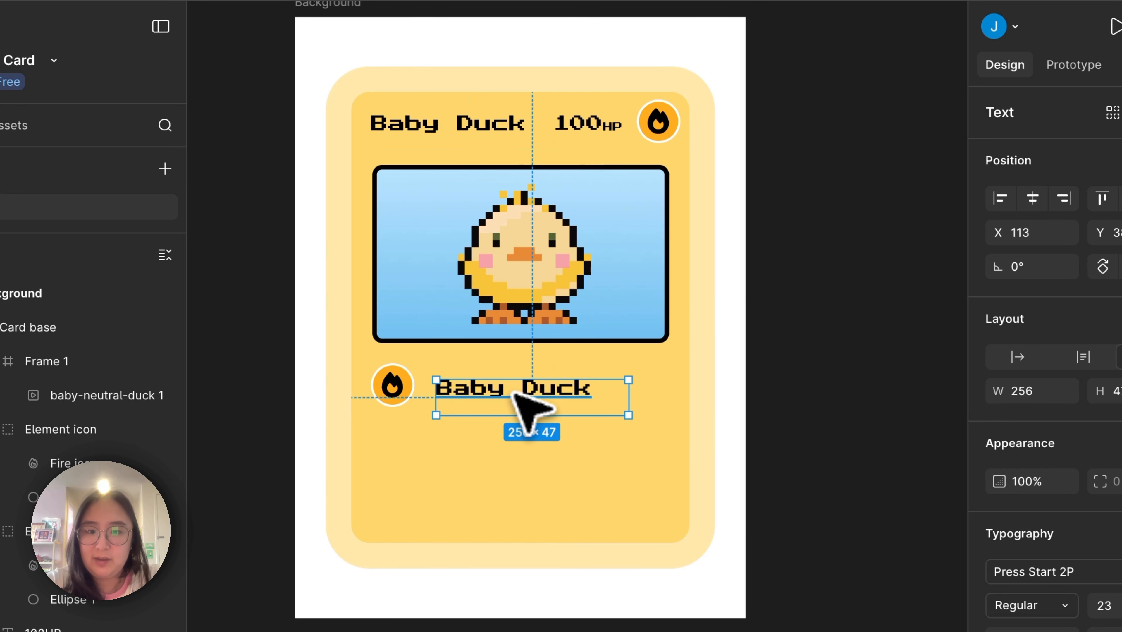
# Step: Change the copied title's text to Sing, reduce its box height to 24, and centre it vertically on the icon
pyautogui.doubleClick(529, 401)
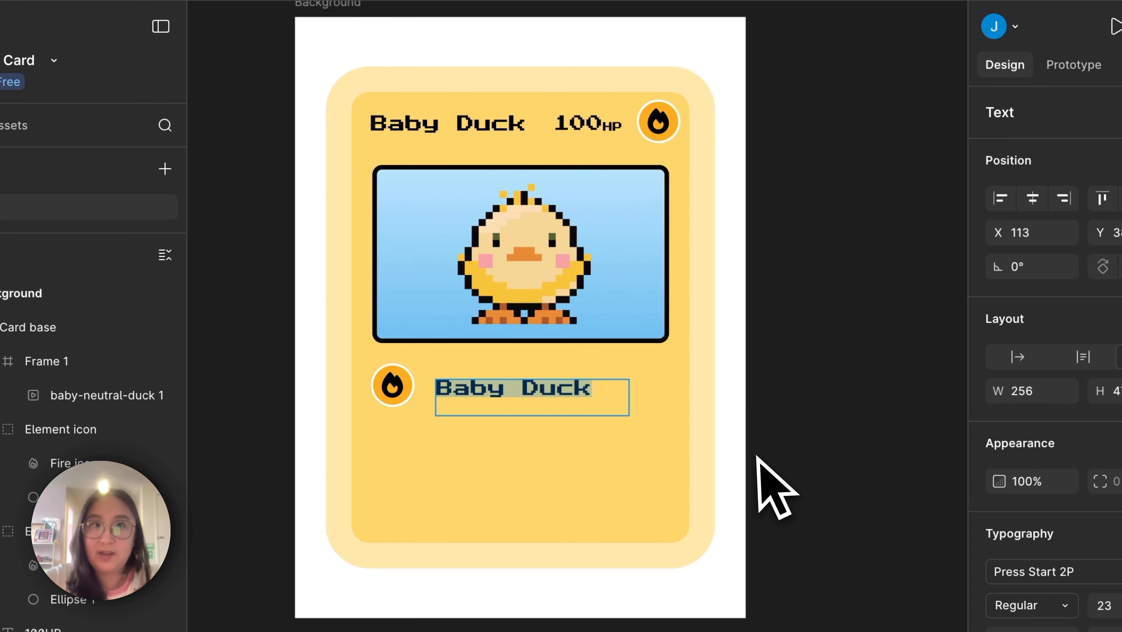
pyautogui.write('Sing')
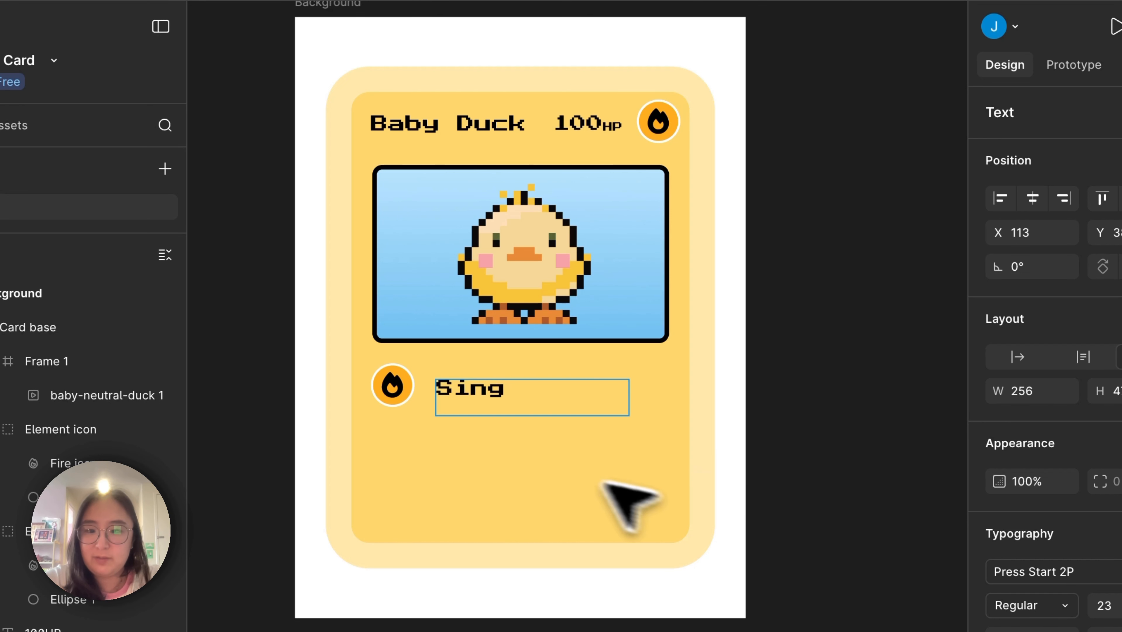
pyautogui.press('Escape')
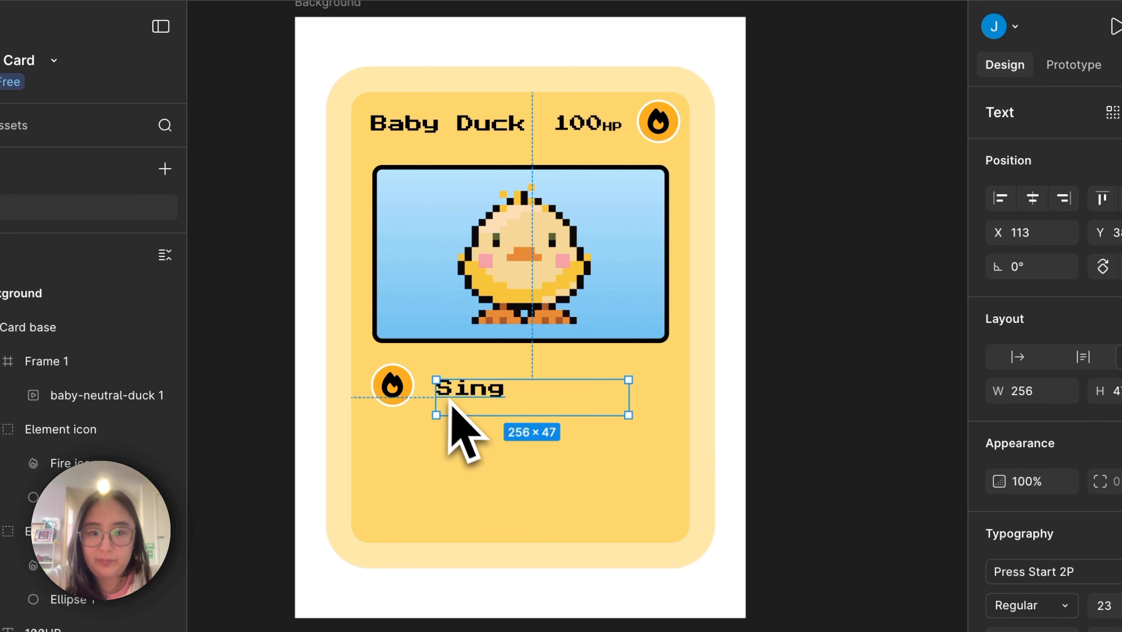
pyautogui.moveTo(468, 416); pyautogui.dragTo(459, 384)
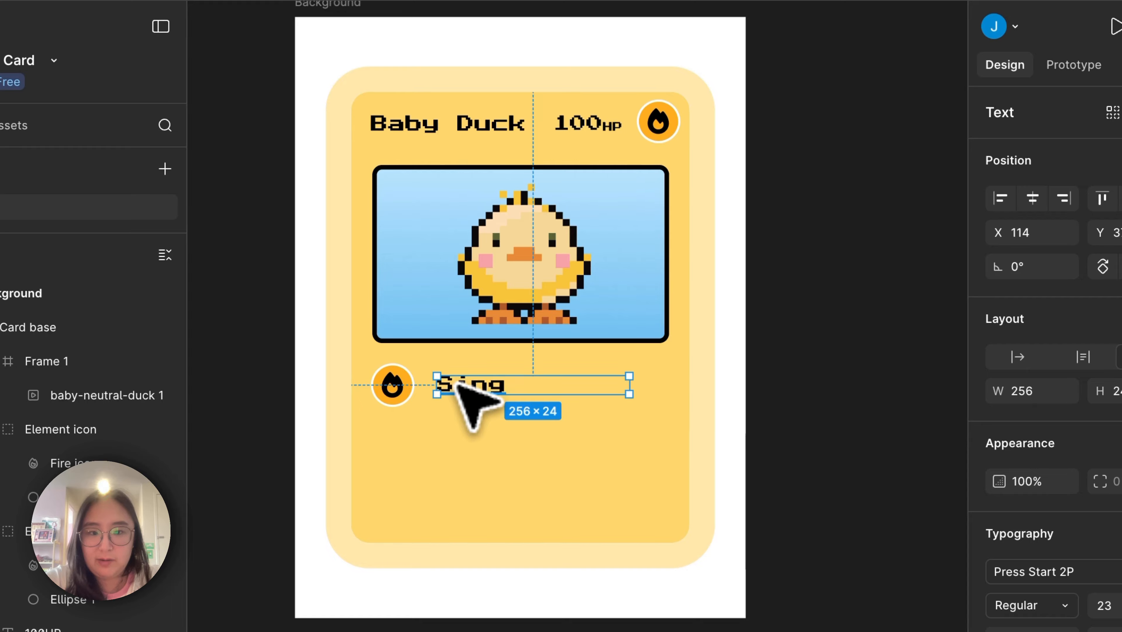
# Step: Duplicate the Sing label with its fire icon as a second row below and change the copied text to Intimidate
pyautogui.keyDown('shift'); pyautogui.click(401, 384); pyautogui.keyUp('shift')
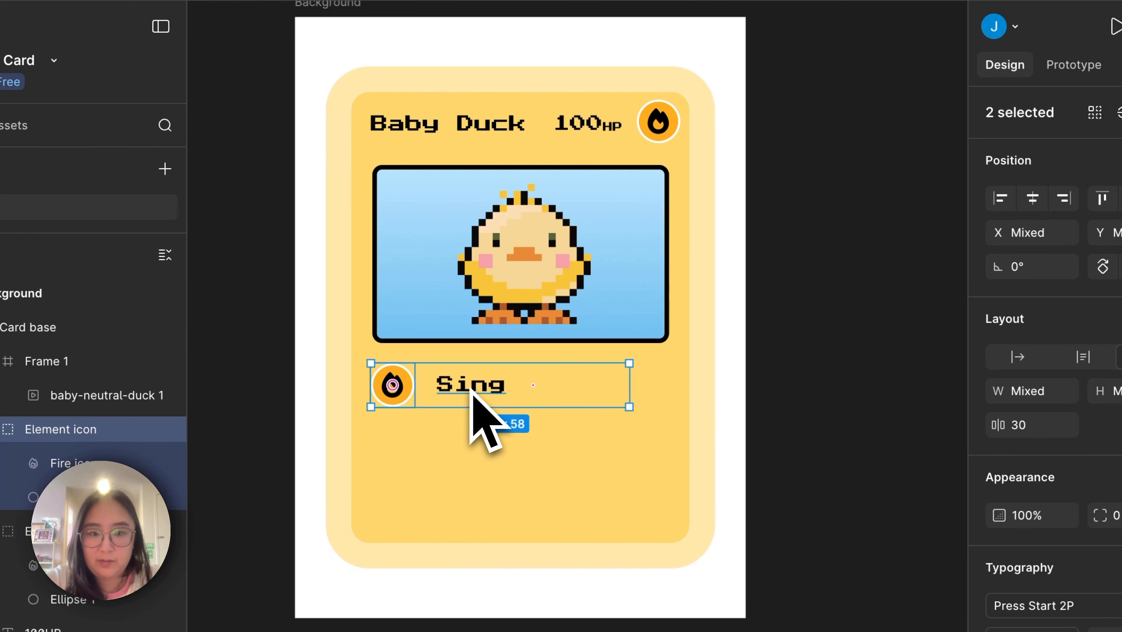
pyautogui.press('super+c')
pyautogui.press('super+v')
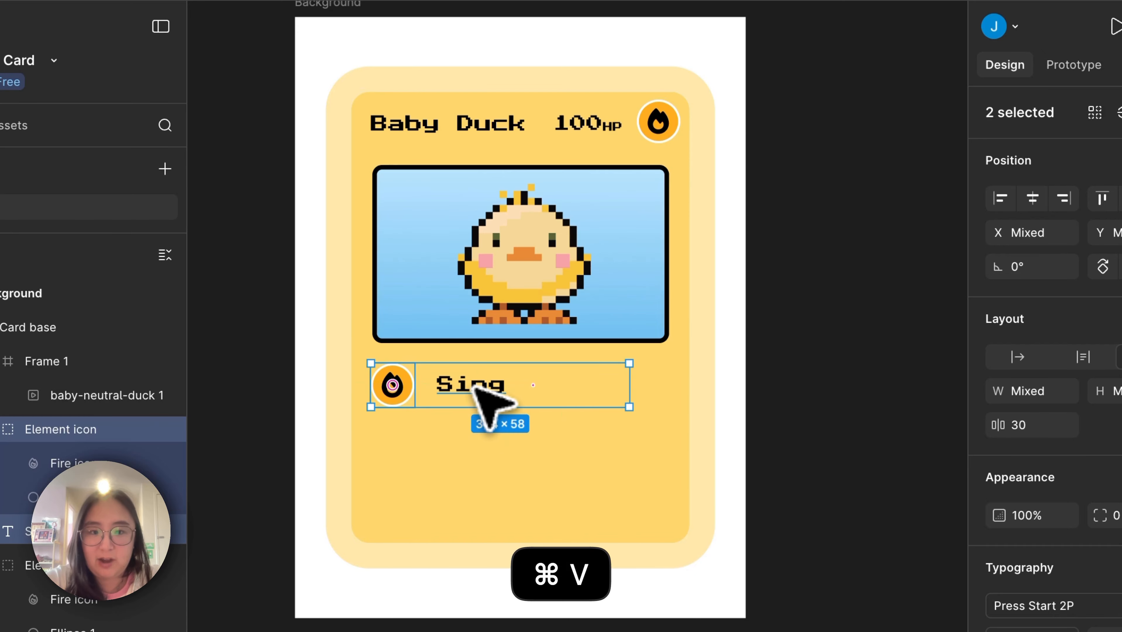
pyautogui.moveTo(479, 397); pyautogui.dragTo(474, 448)
pyautogui.scroll(2, 472, 447)
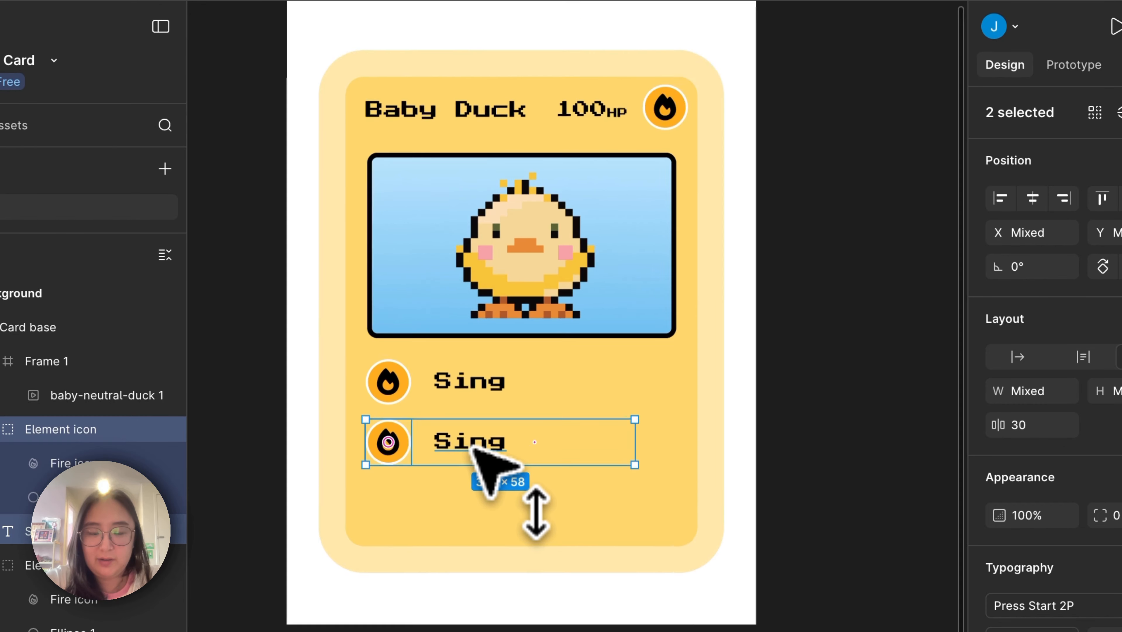
pyautogui.doubleClick(472, 446)
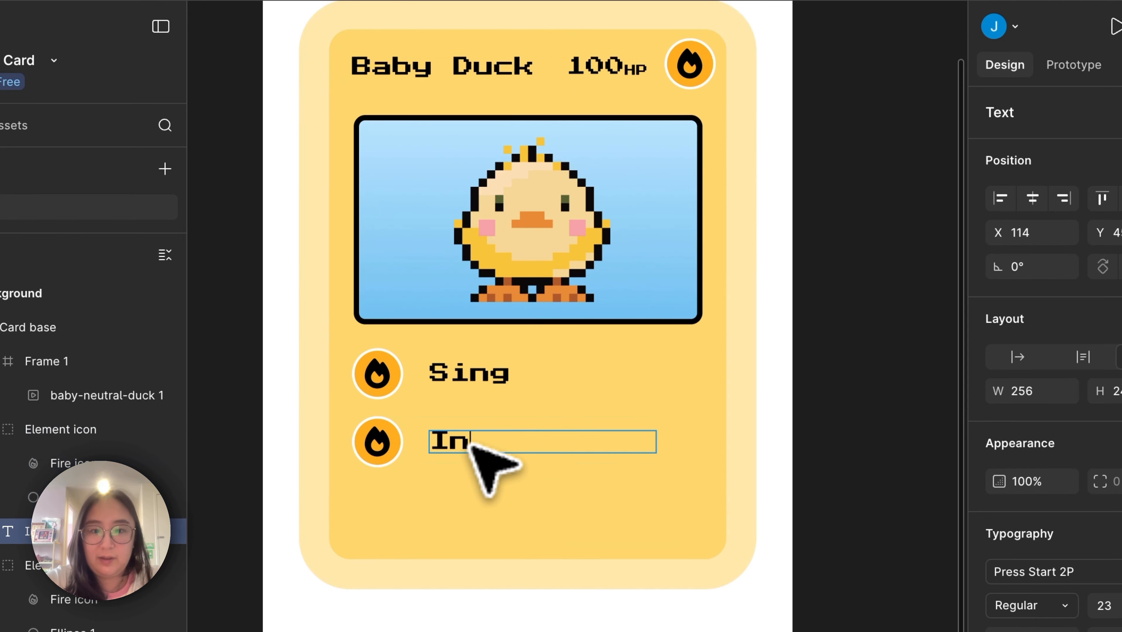
pyautogui.write('Intimidate')
pyautogui.press('Escape')
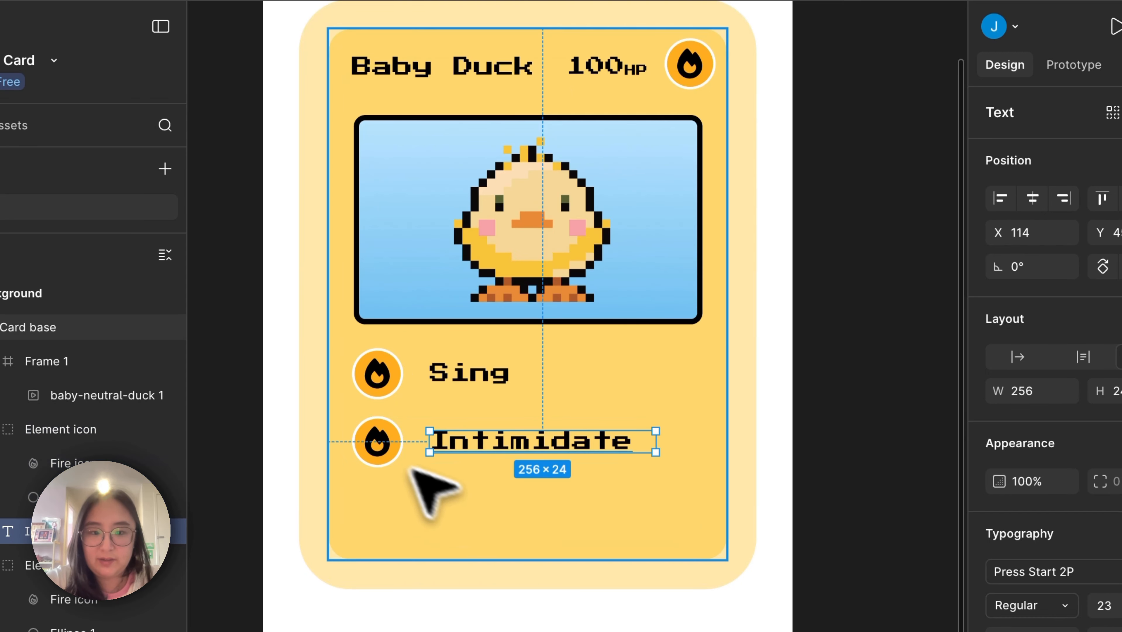
pyautogui.press('Escape')
# Step: Duplicate the Intimidate label with its fire icon as a third row below and change the copied text to Combust
pyautogui.click(460, 445)
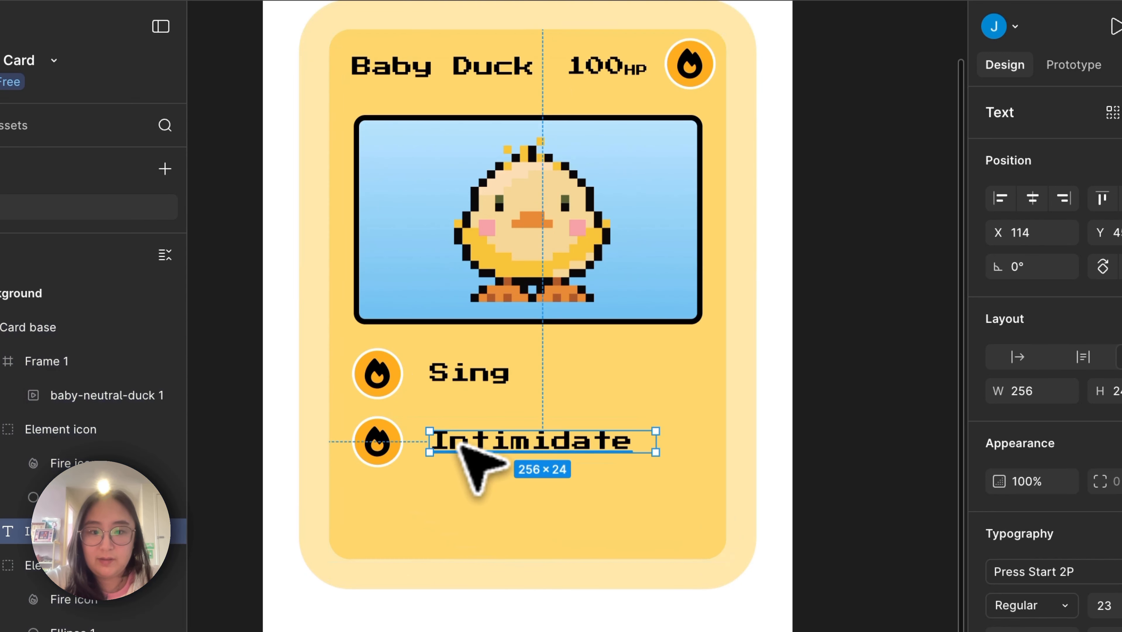
pyautogui.keyDown('shift'); pyautogui.click(377, 441); pyautogui.keyUp('shift')
pyautogui.press('super+c')
pyautogui.press('super+v')
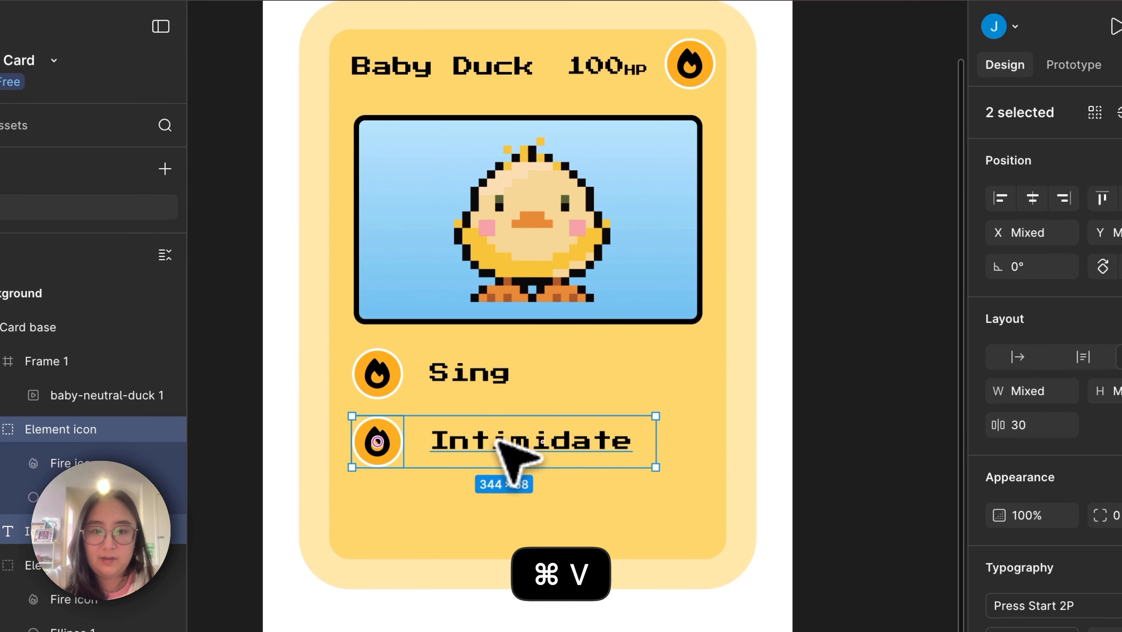
pyautogui.moveTo(499, 442); pyautogui.dragTo(501, 516)
pyautogui.doubleClick(501, 516)
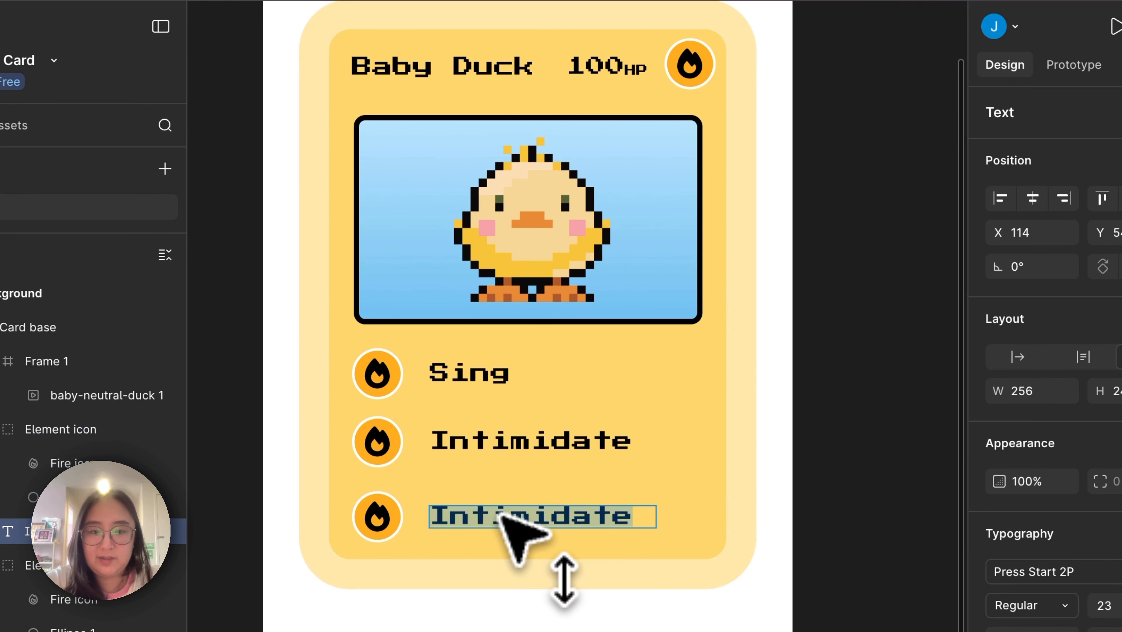
pyautogui.write('Combust')
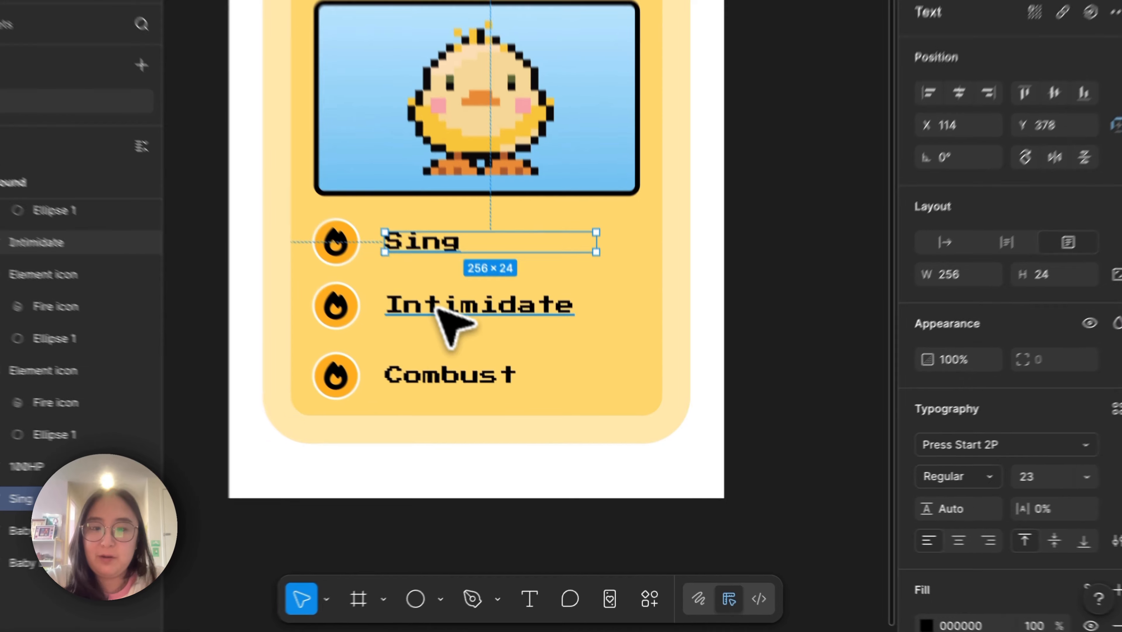
# Step: Reduce the font size of the Sing, Intimidate and Combust labels together to 20
pyautogui.keyDown('shift'); pyautogui.click(509, 369); pyautogui.keyUp('shift')
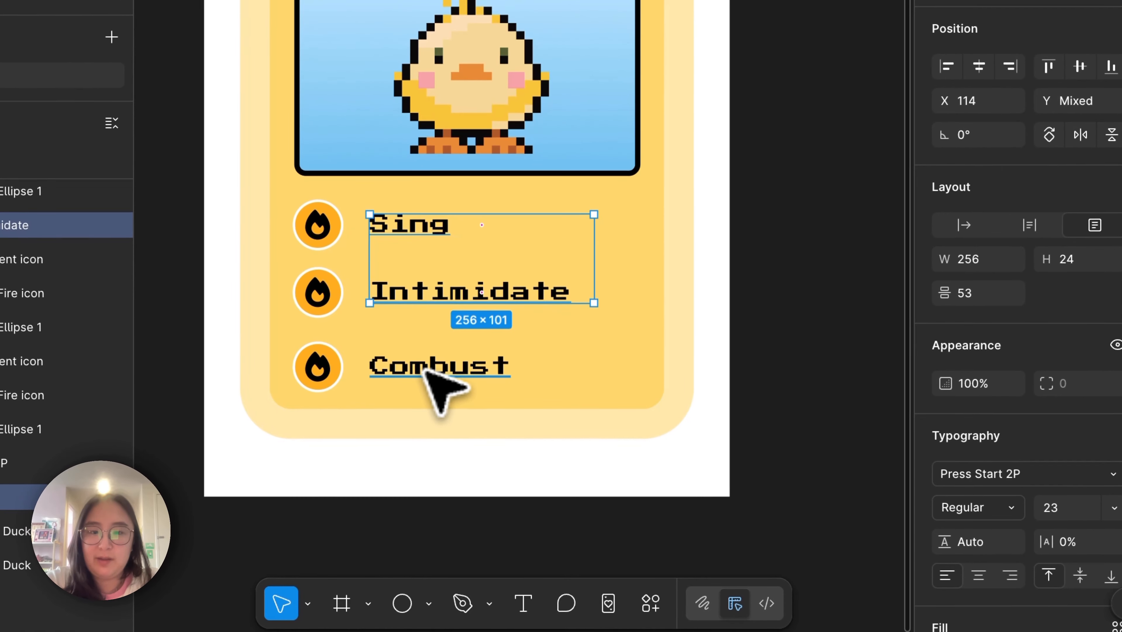
pyautogui.keyDown('shift'); pyautogui.click(509, 419); pyautogui.keyUp('shift')
pyautogui.click(994, 494)
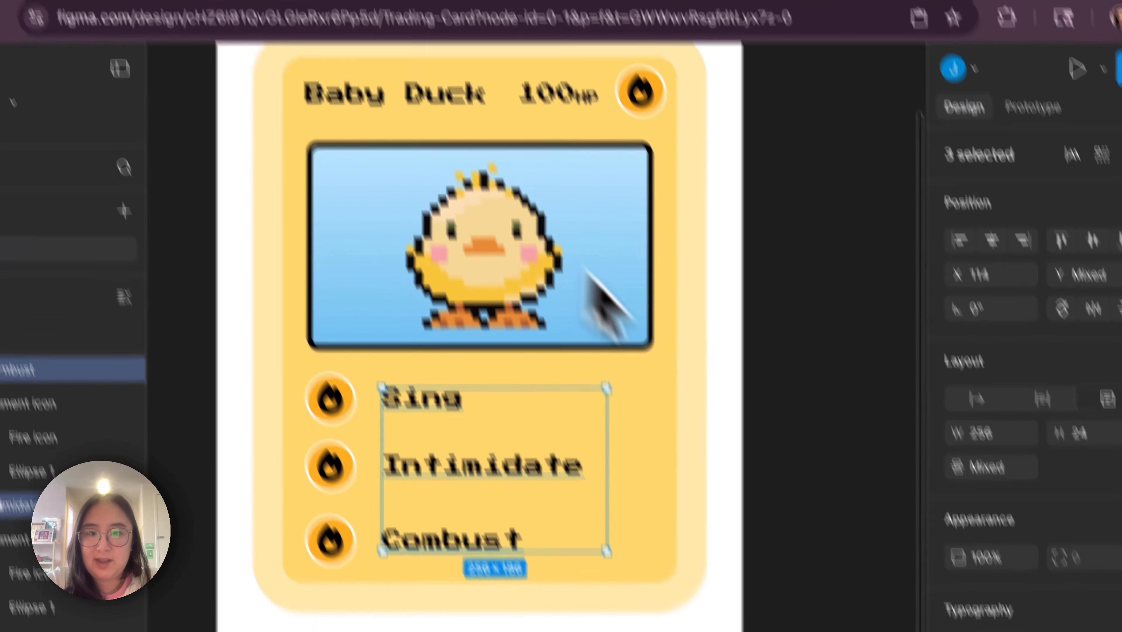
pyautogui.press('Down')
pyautogui.press('Down')
pyautogui.press('Down')
pyautogui.press('Down')
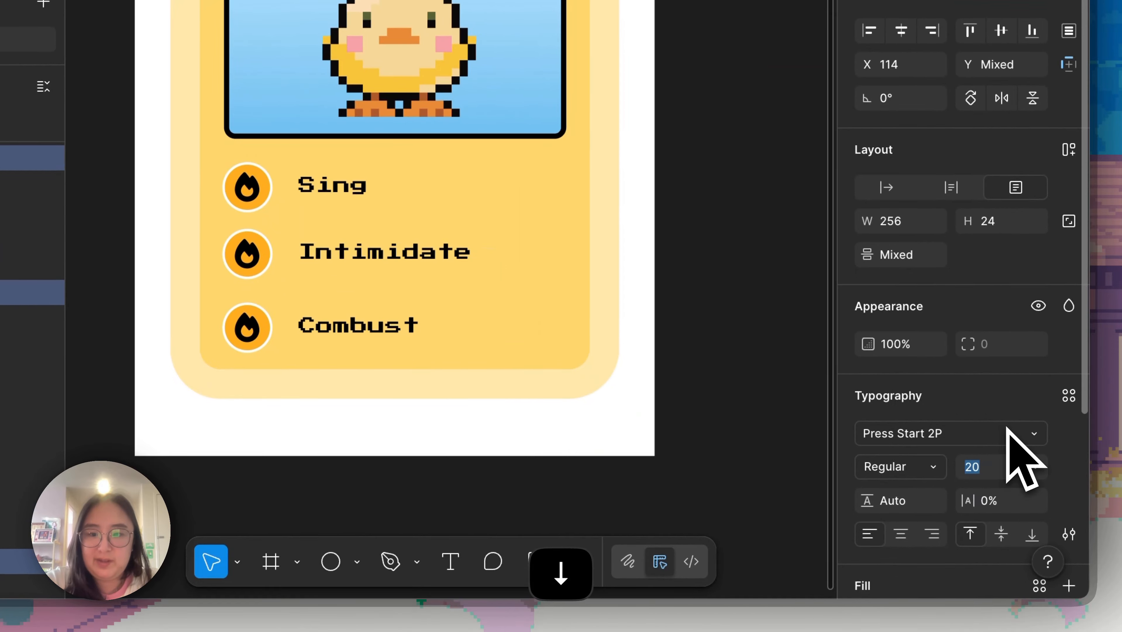
# Step: Set the shared font size of the Sing, Intimidate and Combust labels to 19
pyautogui.press('Down')
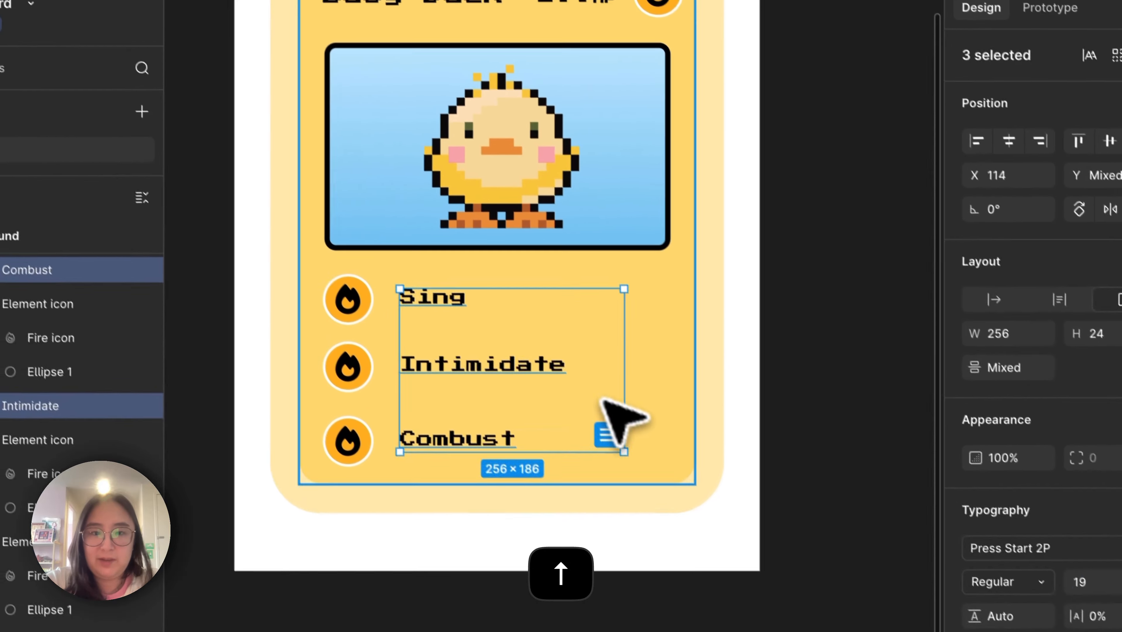
pyautogui.click(346, 199)
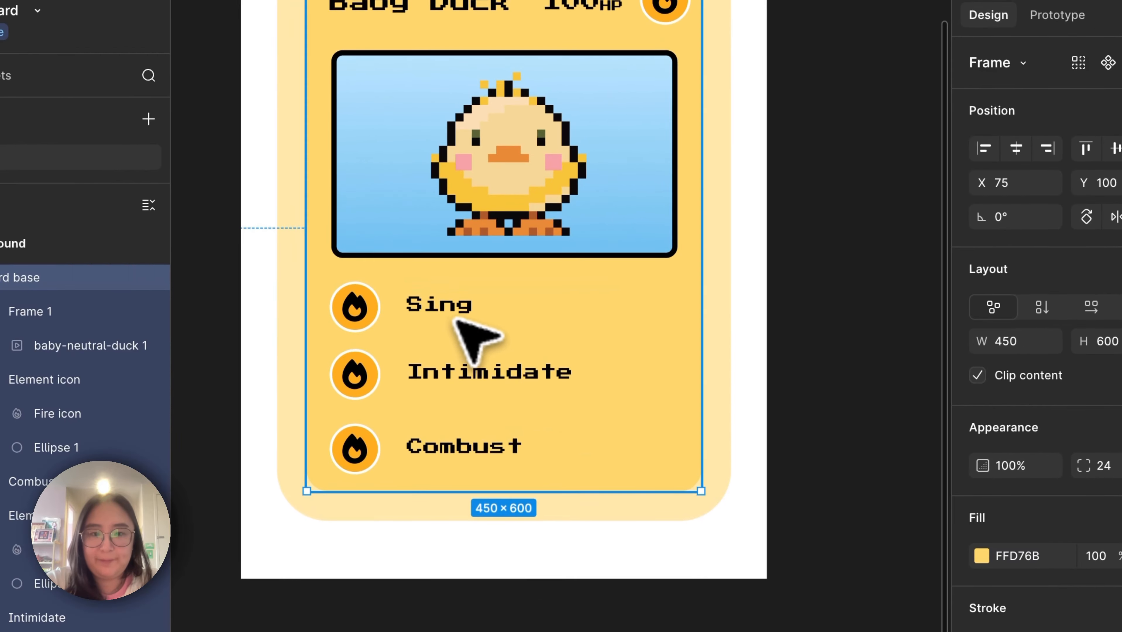
# Step: Add the line "Break out the Mariah Carey" below Sing in its text box and enlarge the box to about 319 × 57
pyautogui.scroll(2, 448, 313)
pyautogui.click(451, 305)
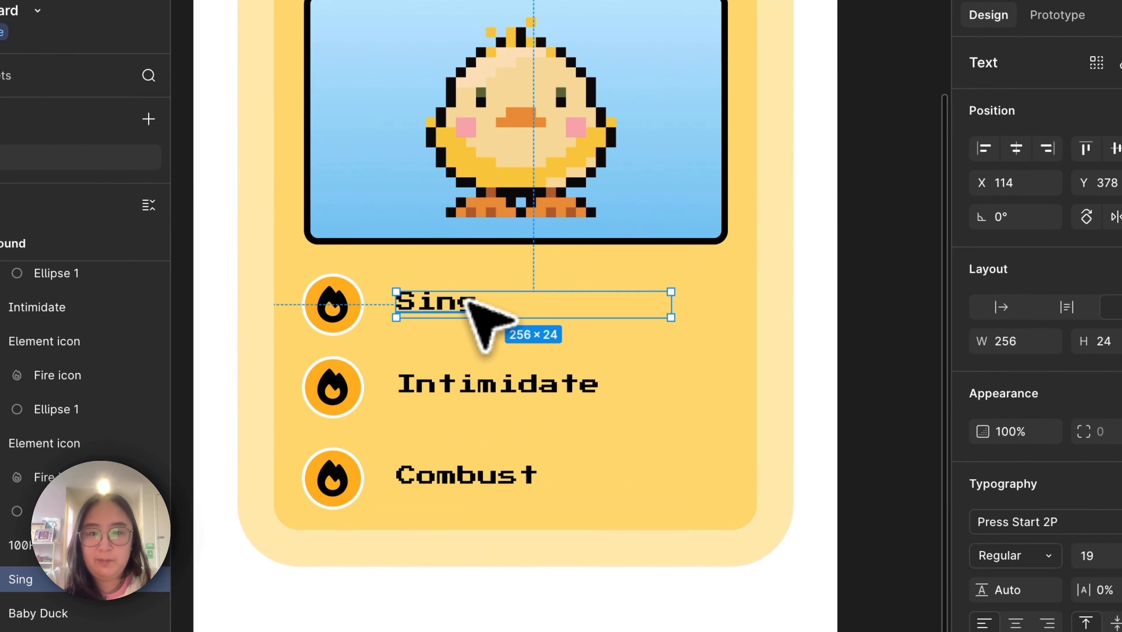
pyautogui.doubleClick(471, 306)
pyautogui.press('Return')
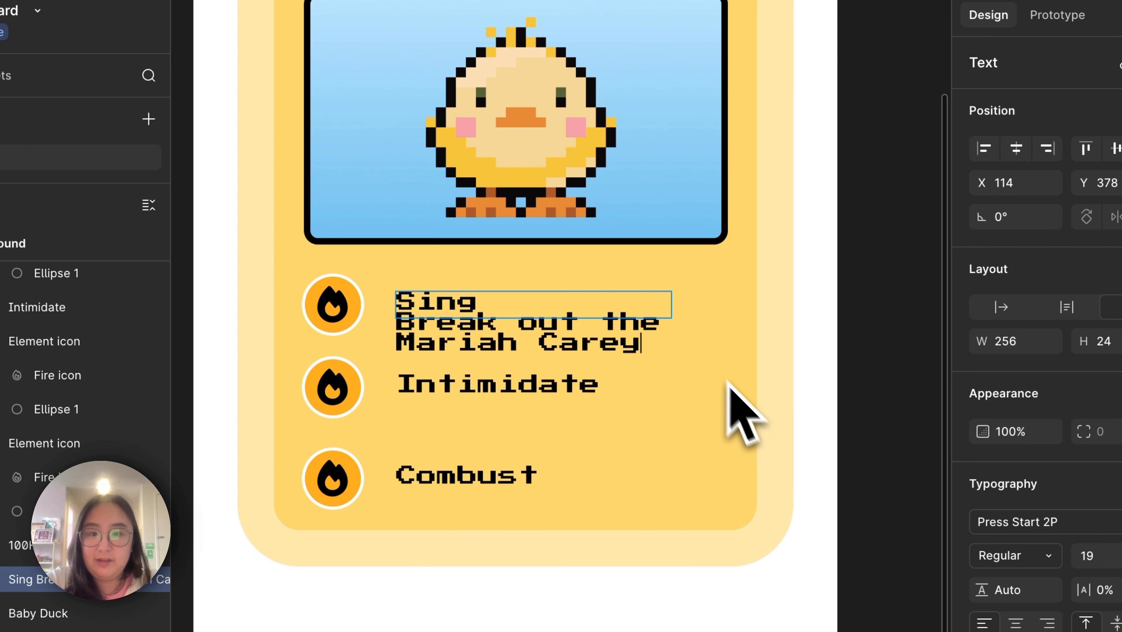
pyautogui.press('Escape')
pyautogui.moveTo(673, 306); pyautogui.dragTo(717, 355)
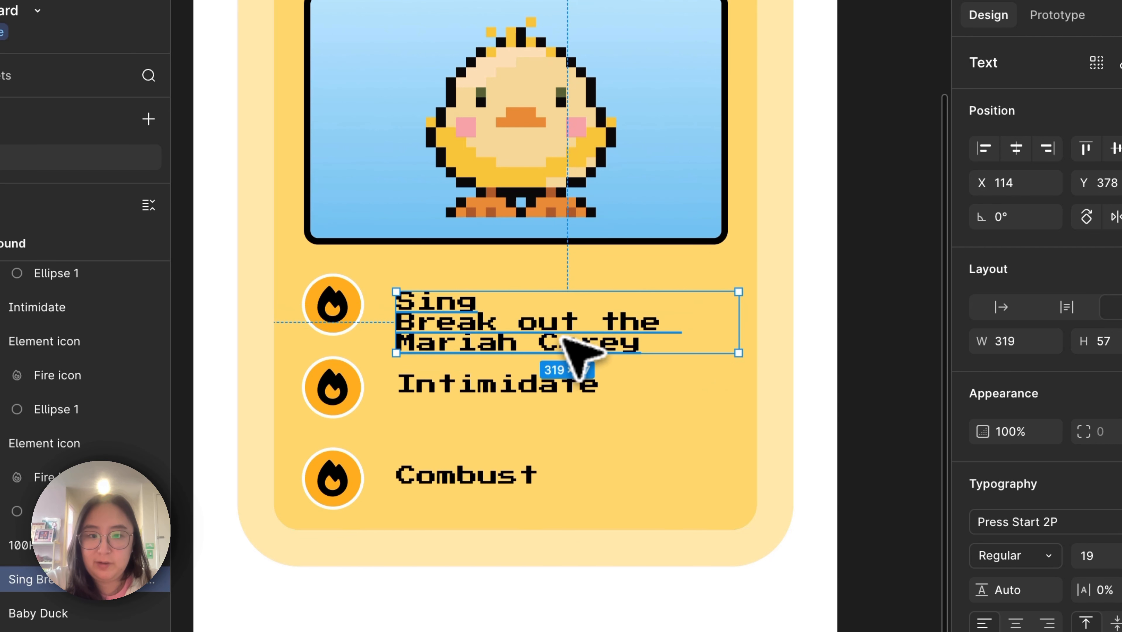
# Step: Set the description line under Sing to the Arial font at size 16
pyautogui.doubleClick(634, 346)
pyautogui.moveTo(634, 346); pyautogui.dragTo(388, 312)
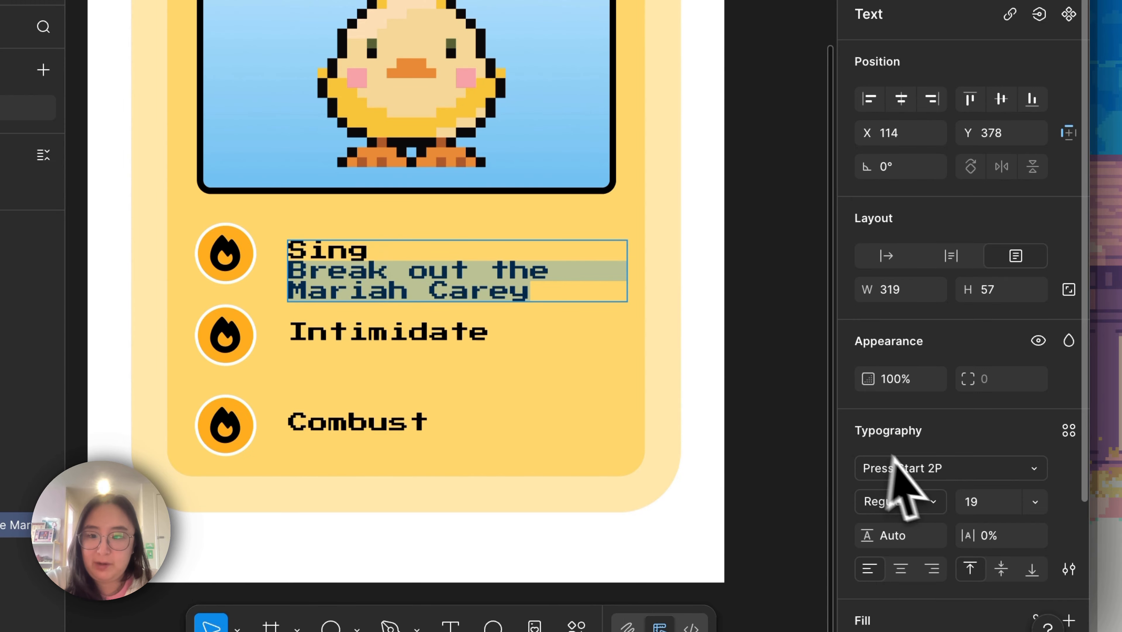
pyautogui.click(921, 468)
pyautogui.press('Up')
pyautogui.press('Up')
pyautogui.press('Up')
pyautogui.press('Up')
pyautogui.press('Up')
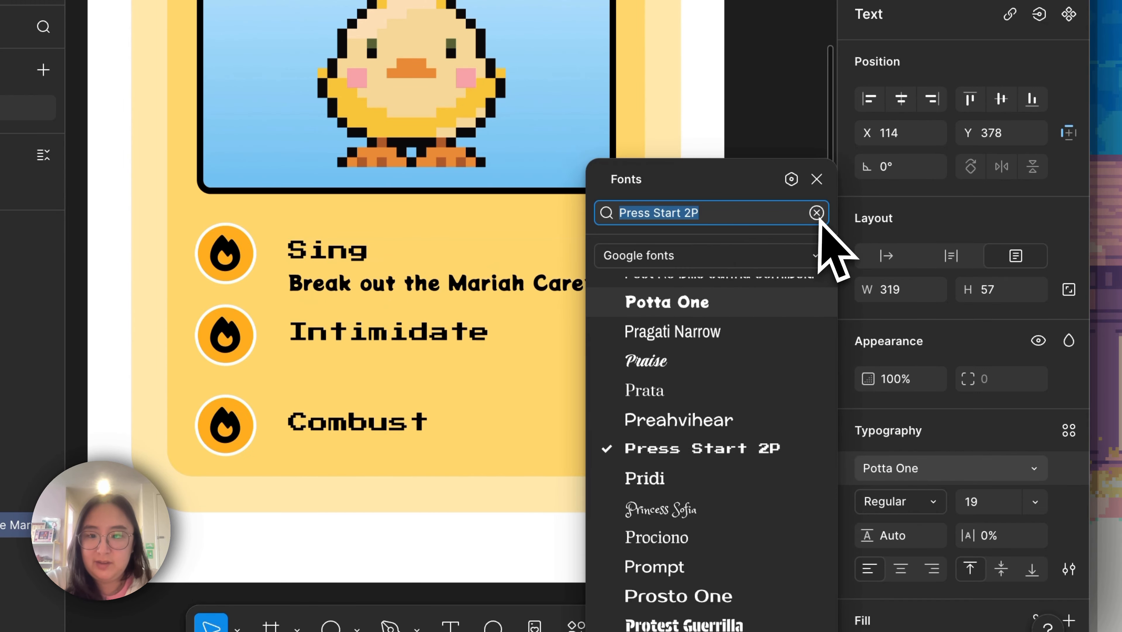
pyautogui.write('Arial')
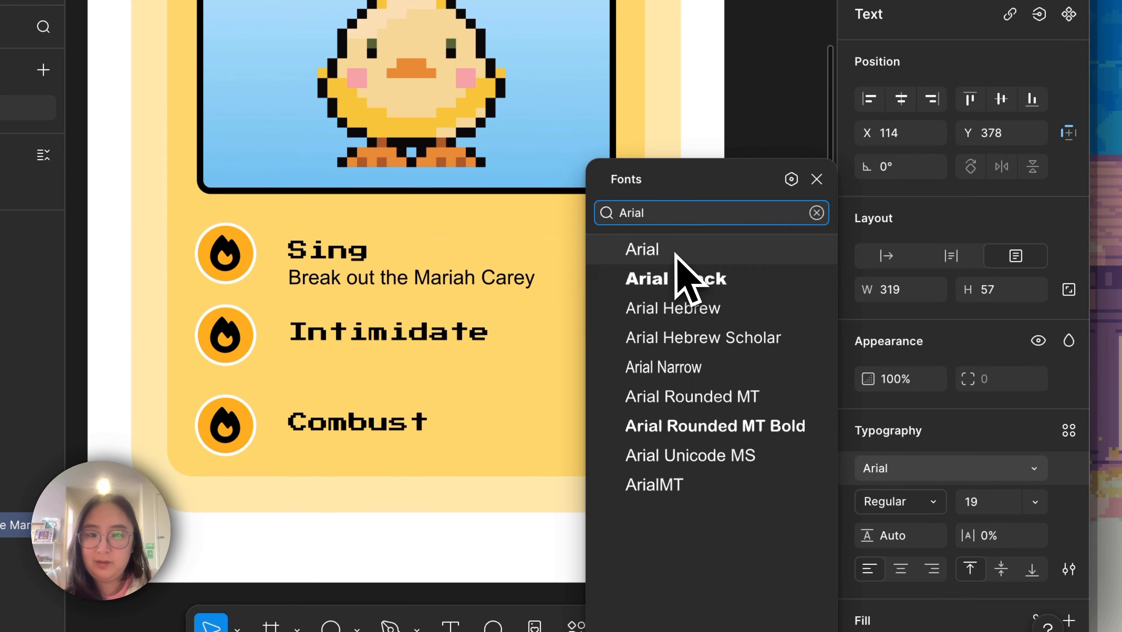
pyautogui.click(677, 251)
pyautogui.doubleClick(473, 272)
pyautogui.moveTo(539, 275); pyautogui.dragTo(292, 275)
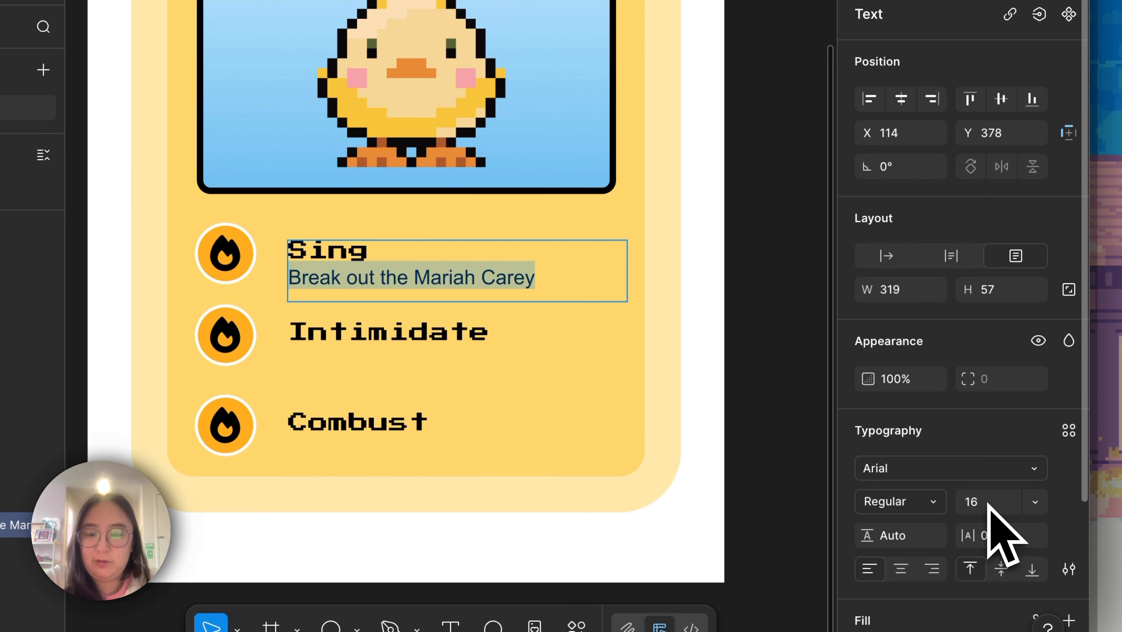
# Step: Copy the description line under Sing and paste it as a new line below Intimidate in its text box
pyautogui.click(405, 265)
pyautogui.click(441, 278)
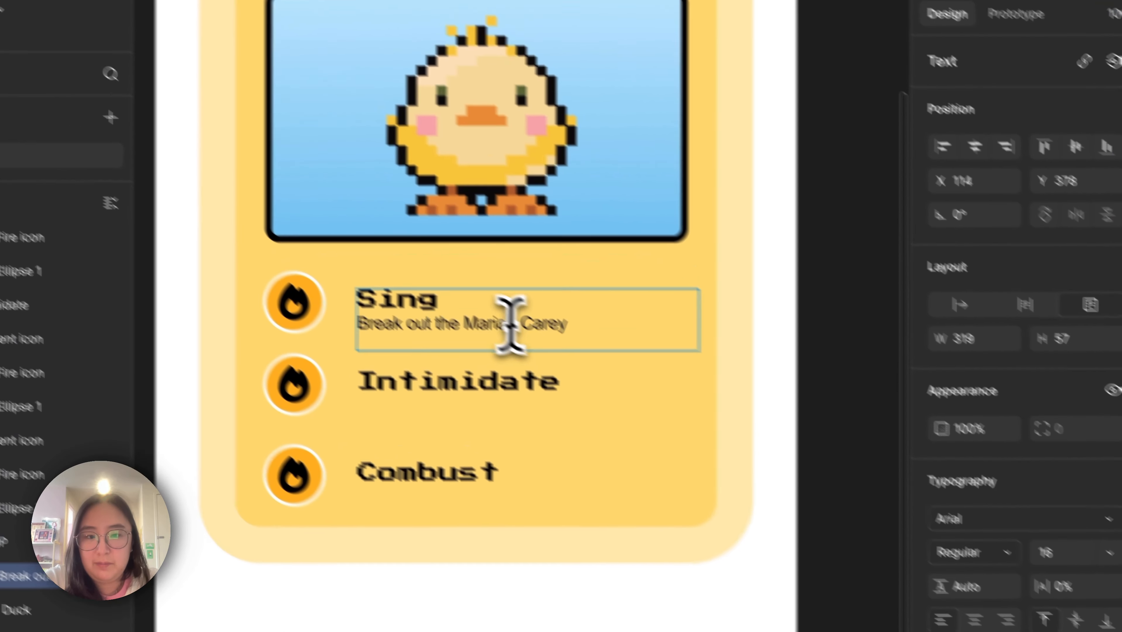
pyautogui.moveTo(567, 324); pyautogui.dragTo(405, 324)
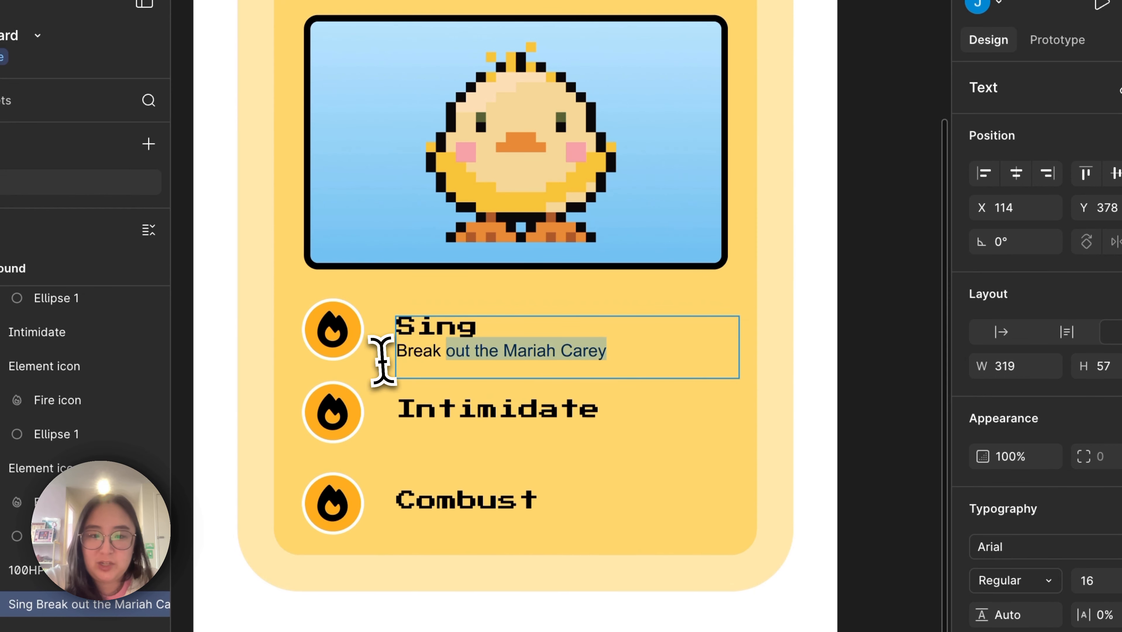
pyautogui.click(613, 410)
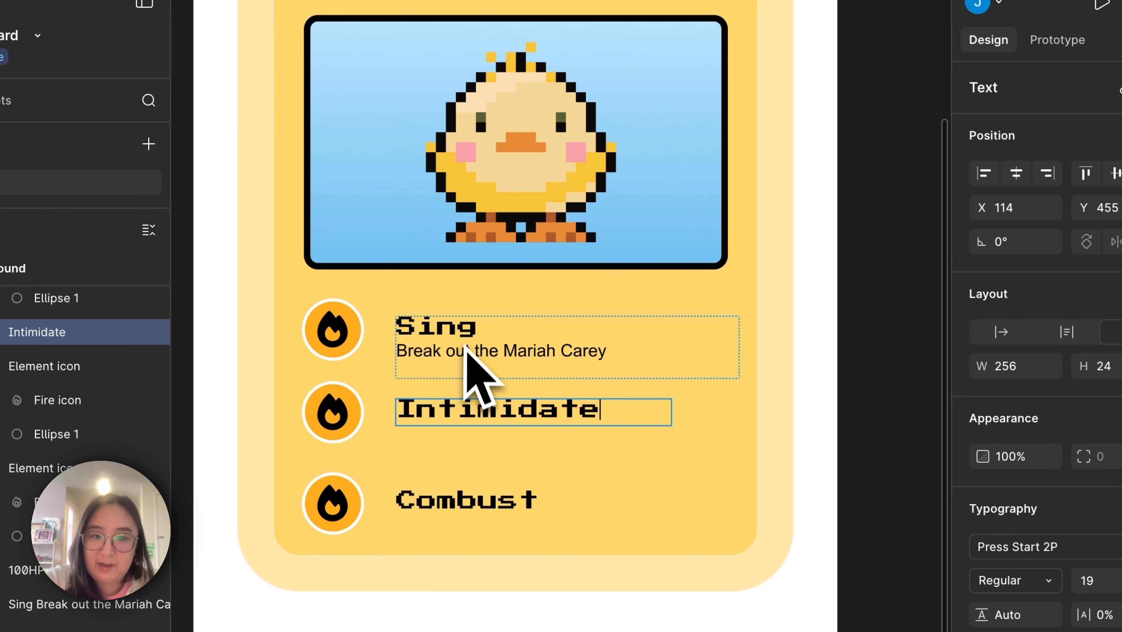
pyautogui.press('Return')
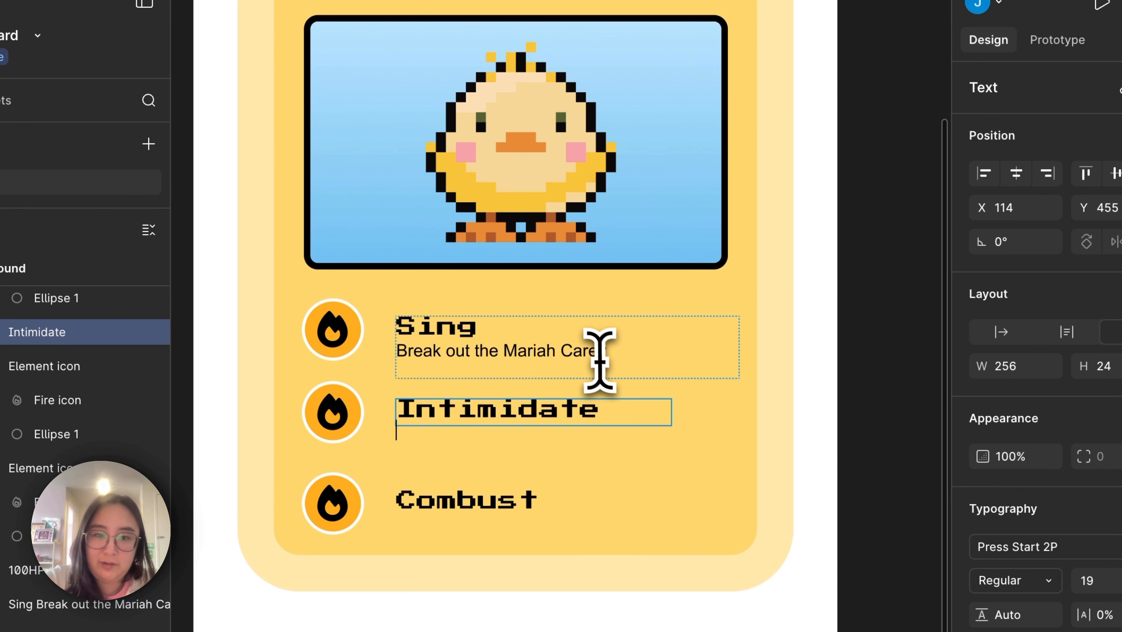
pyautogui.click(644, 358)
pyautogui.moveTo(644, 358); pyautogui.dragTo(401, 351)
pyautogui.press('super+c')
pyautogui.click(616, 411)
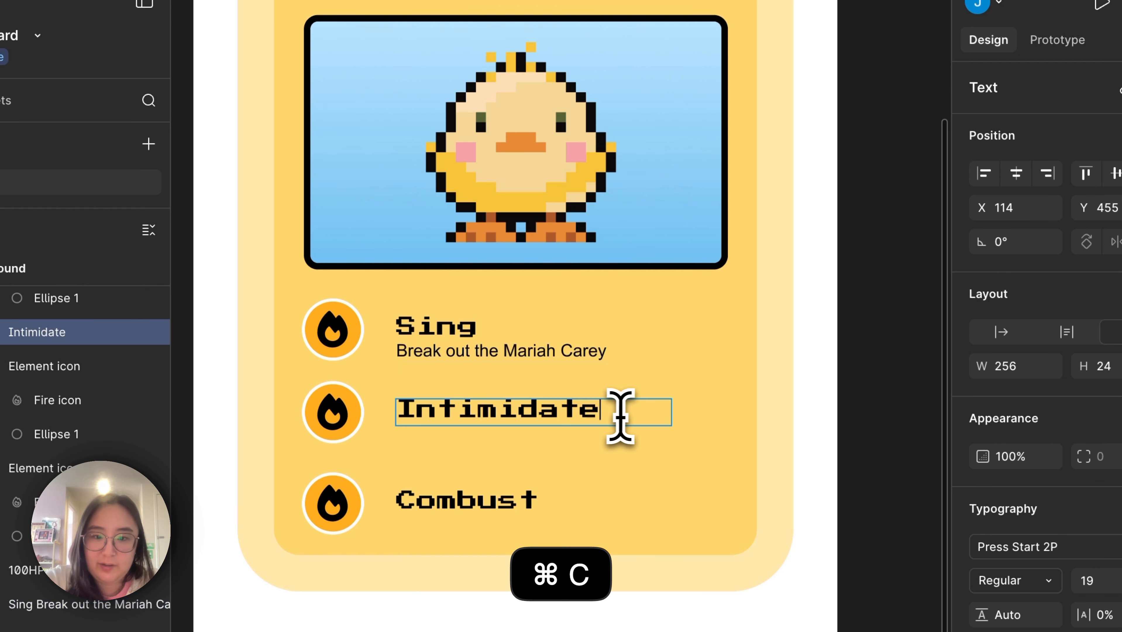
pyautogui.press('Return')
pyautogui.press('super+v')
pyautogui.press('Escape')
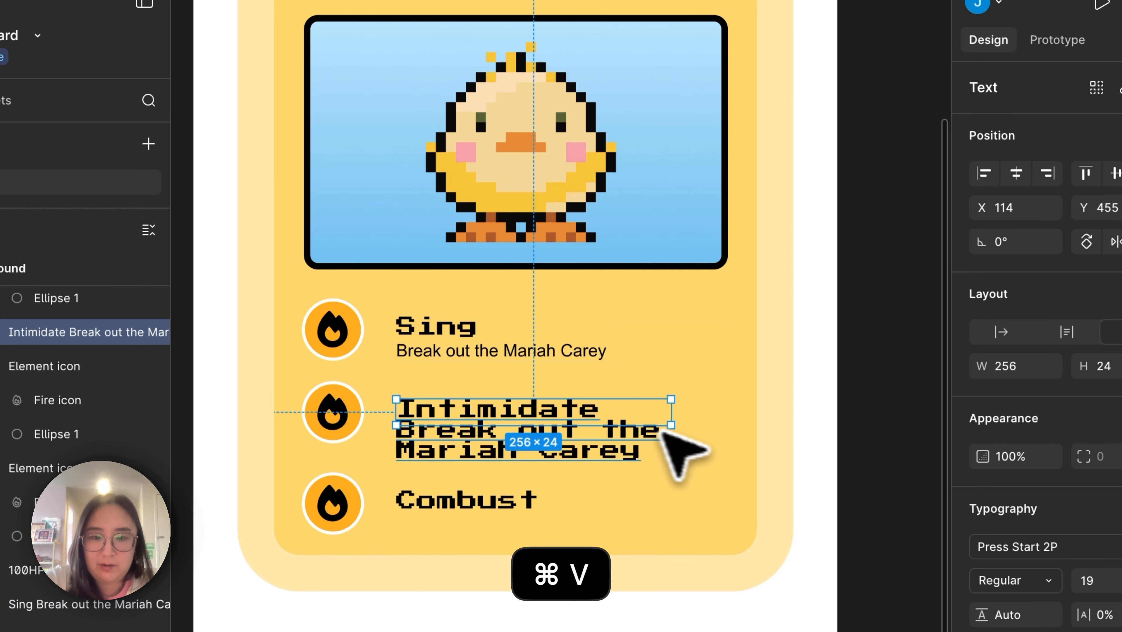
# Step: Make the Intimidate text box fit its content height automatically and widen it to about 309
pyautogui.click(672, 430)
pyautogui.click(641, 427)
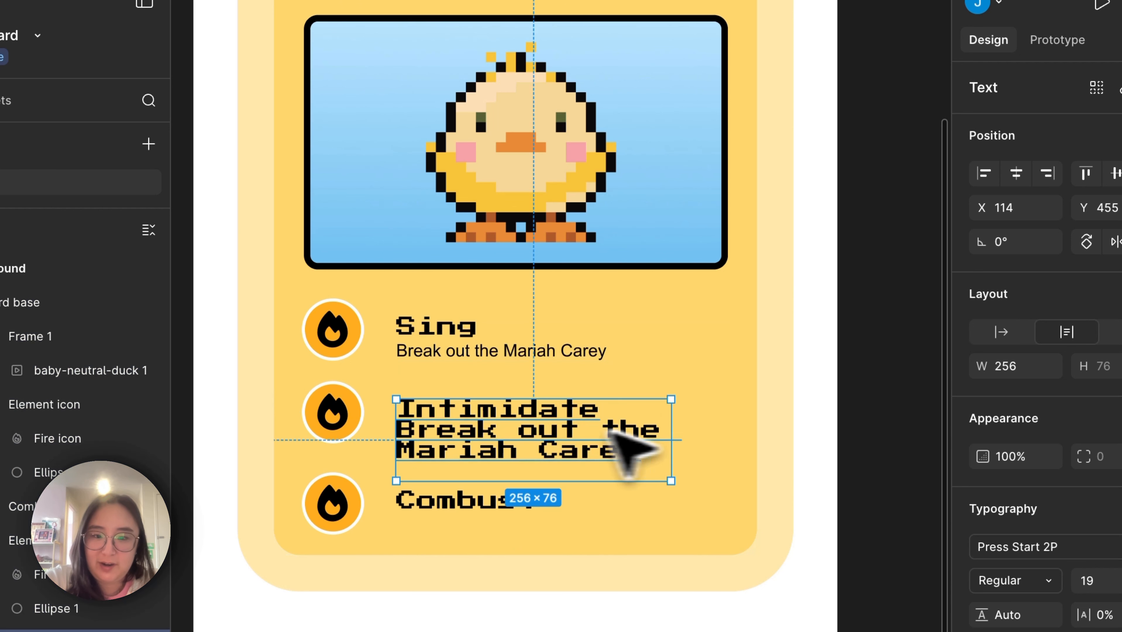
pyautogui.moveTo(671, 432); pyautogui.dragTo(729, 431)
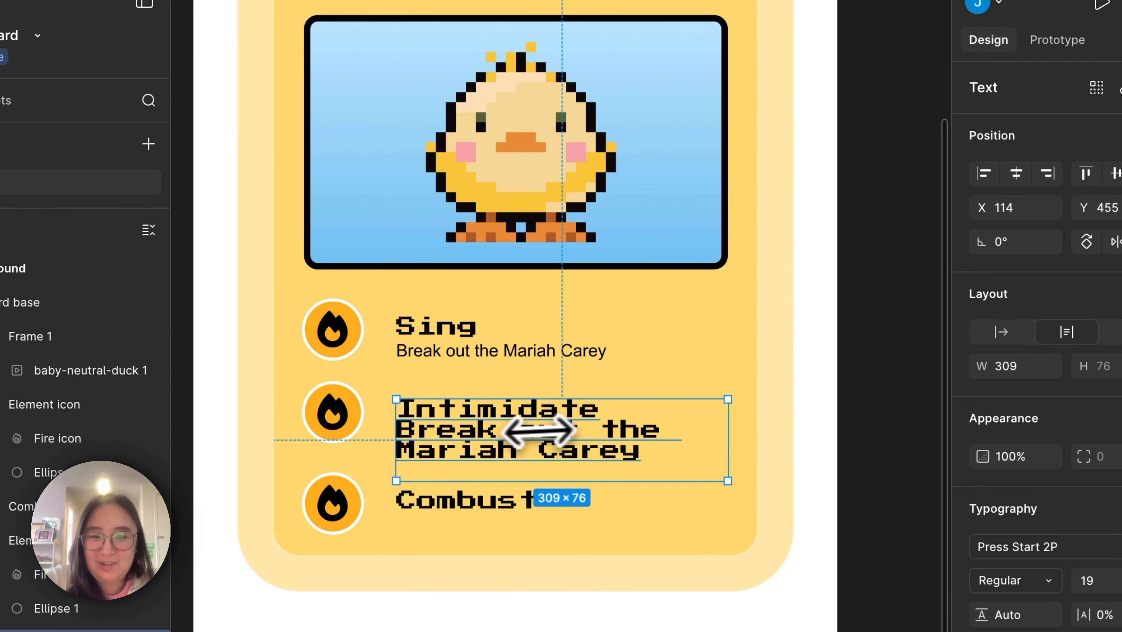
# Step: Paste the copied description as a new line below Combust in its text box
pyautogui.doubleClick(620, 454)
pyautogui.doubleClick(551, 501)
pyautogui.press('Return')
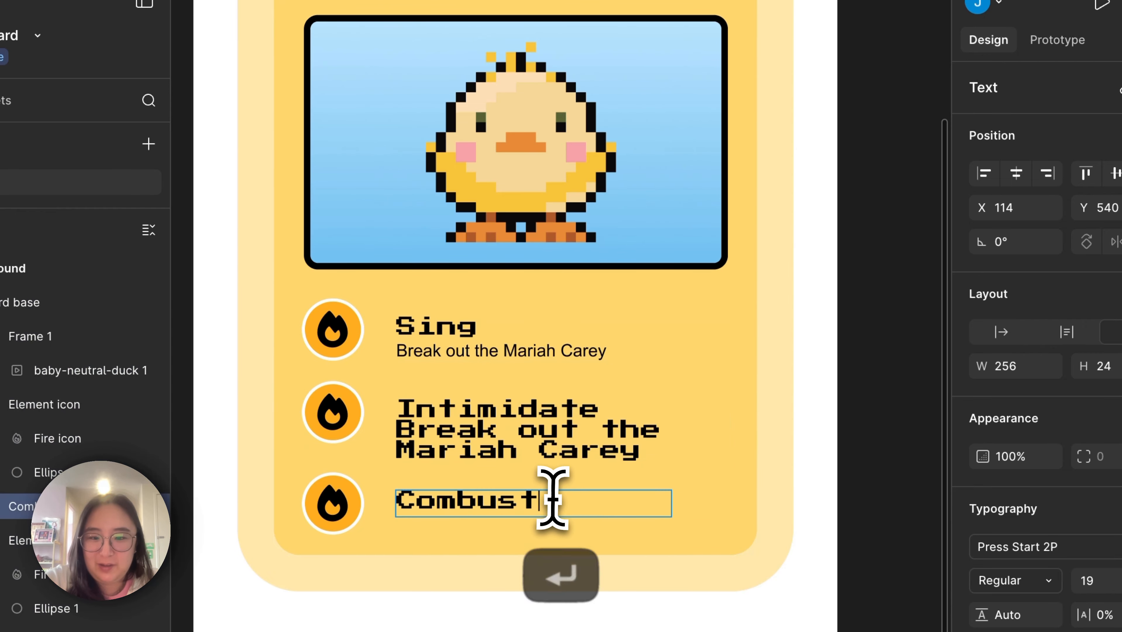
pyautogui.press('super+v')
# Step: Set the description line under Intimidate to the Arial font at size 16
pyautogui.moveTo(640, 451); pyautogui.dragTo(343, 451)
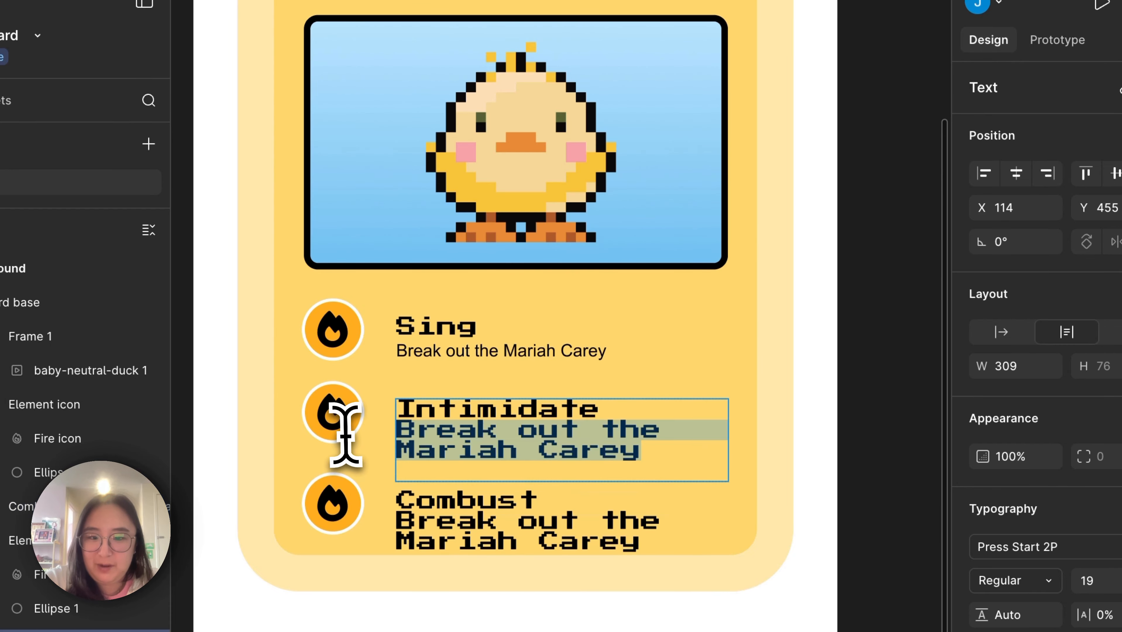
pyautogui.click(1088, 547)
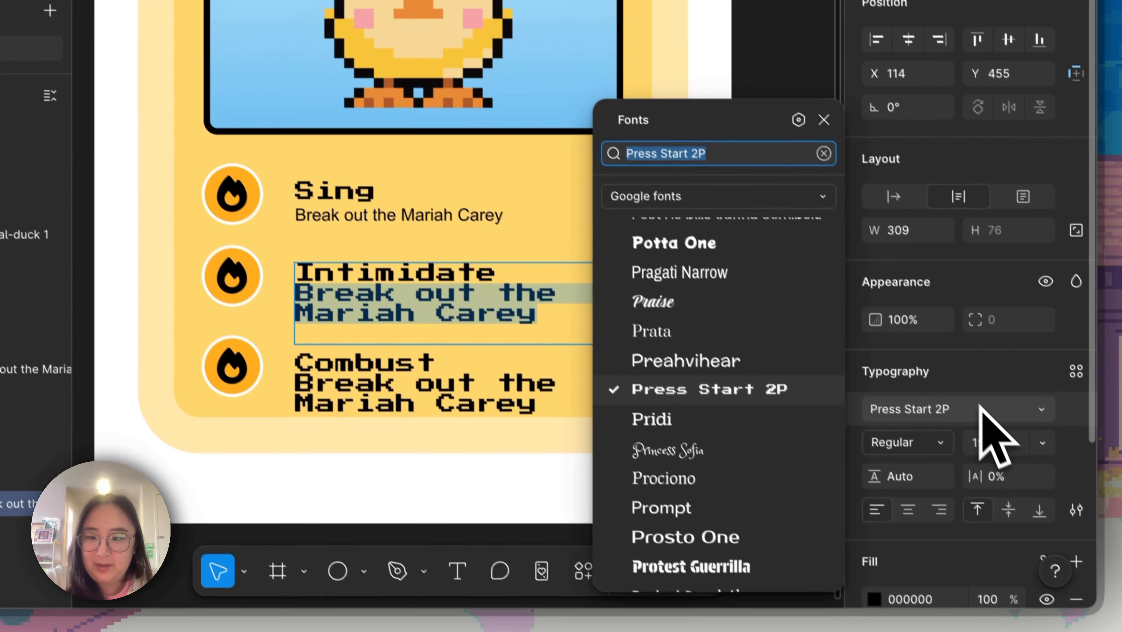
pyautogui.write('Arial')
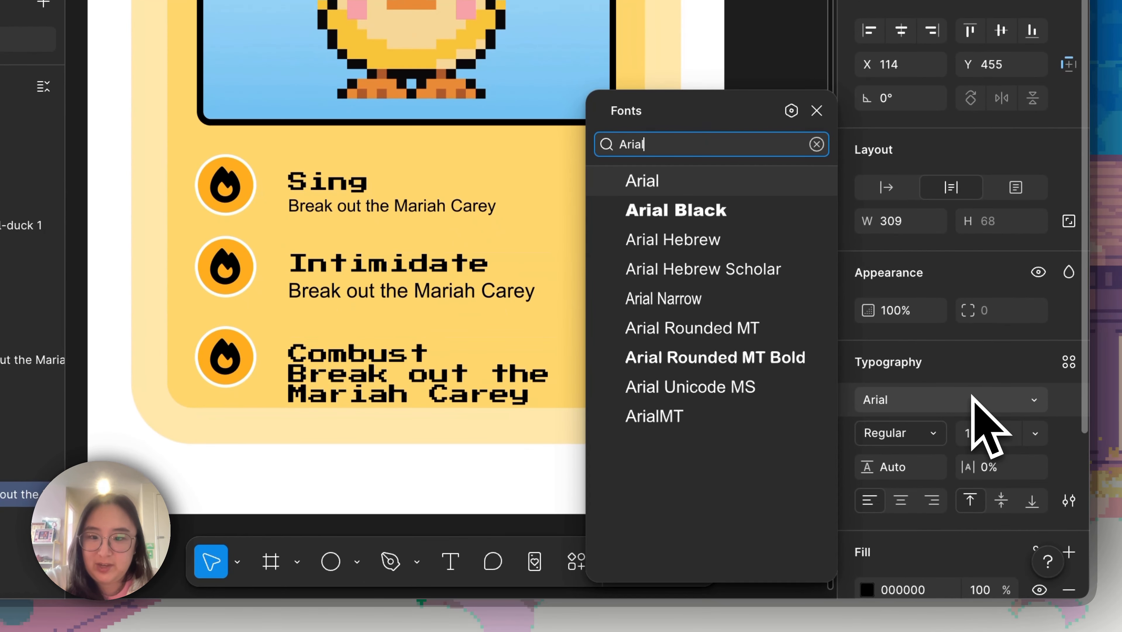
pyautogui.click(754, 188)
pyautogui.click(1000, 442)
pyautogui.write('1')
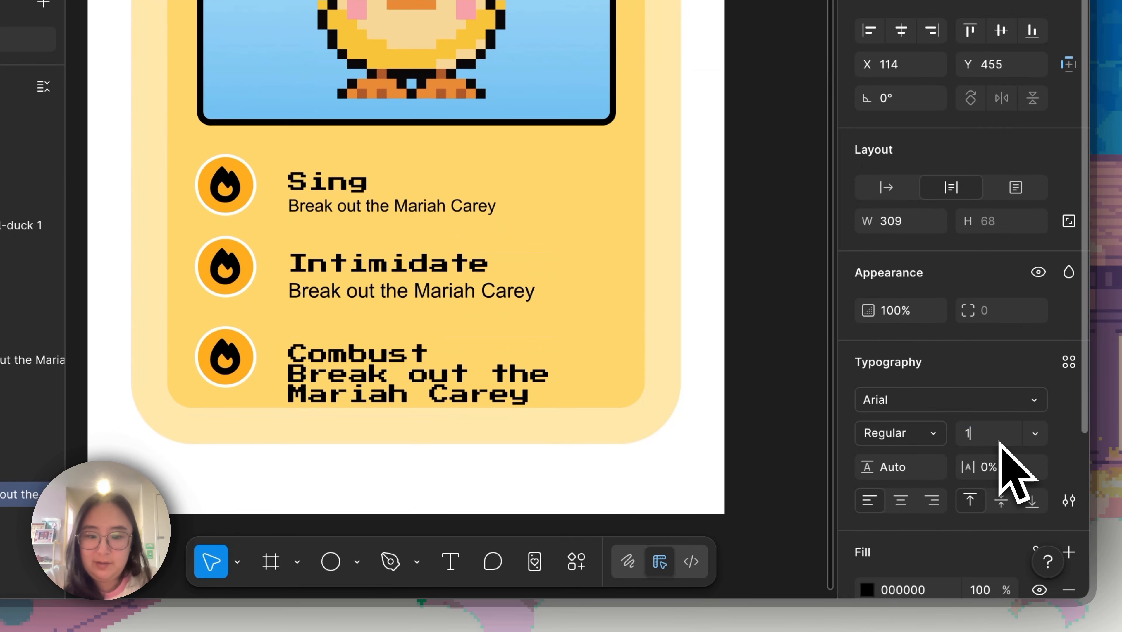
pyautogui.write('9')
pyautogui.press('Return')
# Step: Enlarge the Combust text box to about 336 × 60 and set its description line's font to Arial
pyautogui.click(507, 389)
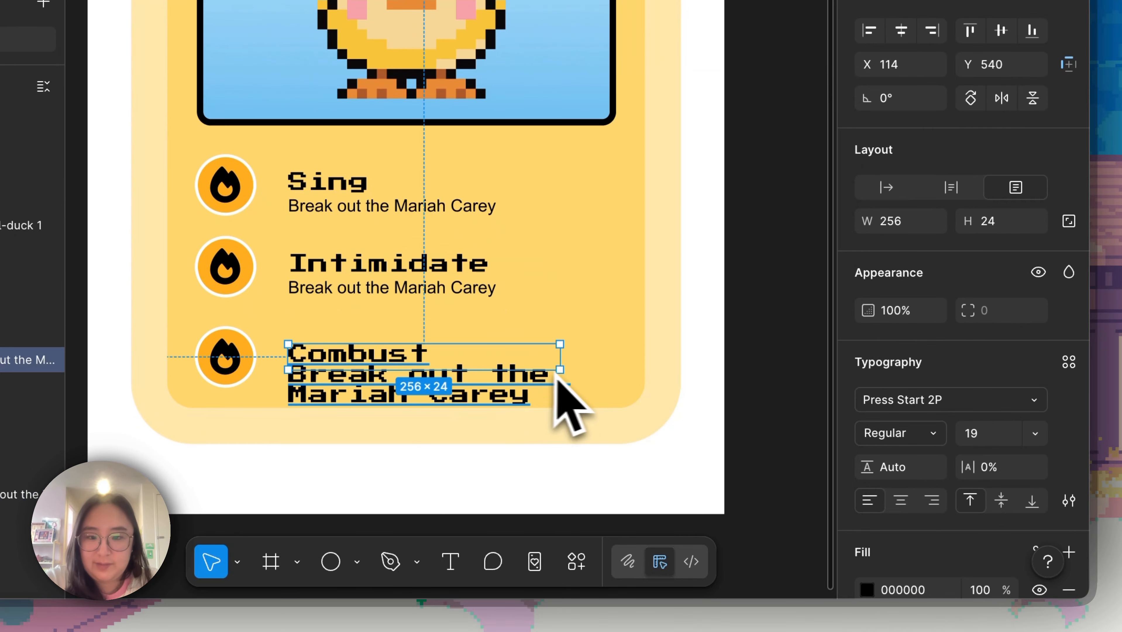
pyautogui.moveTo(560, 370); pyautogui.dragTo(641, 408)
pyautogui.doubleClick(523, 389)
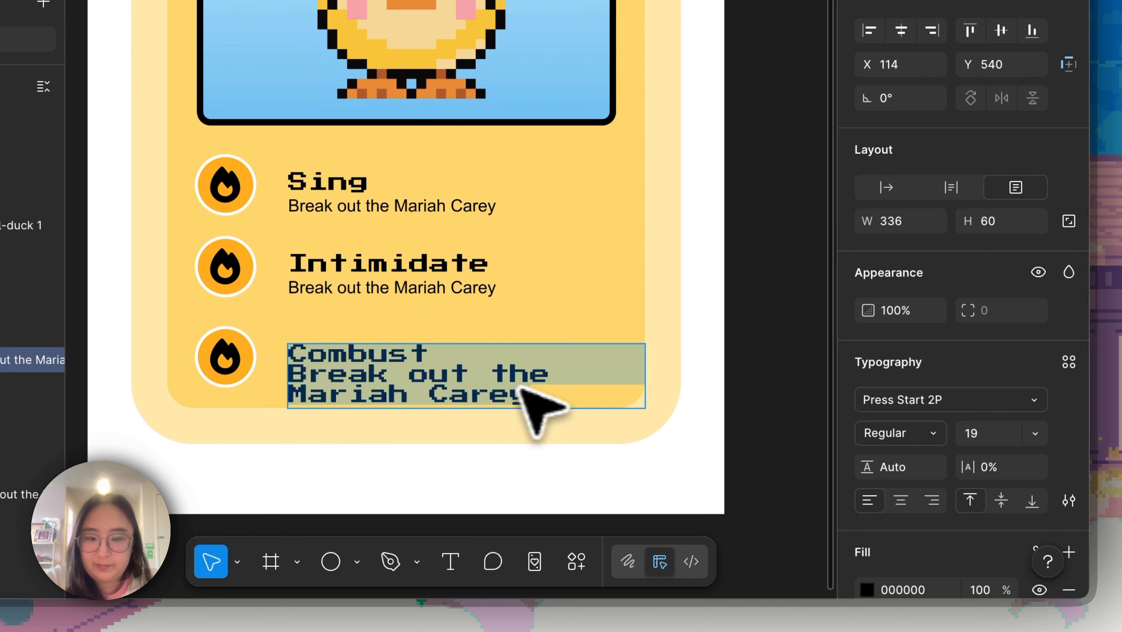
pyautogui.click(942, 400)
pyautogui.write('Ar')
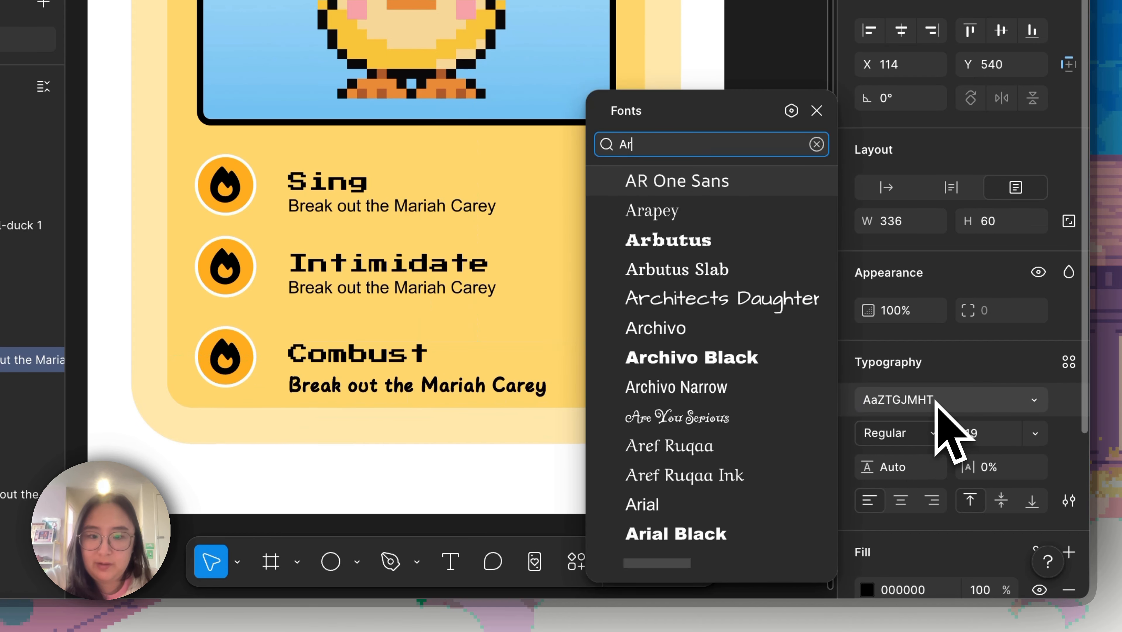
pyautogui.write('ial')
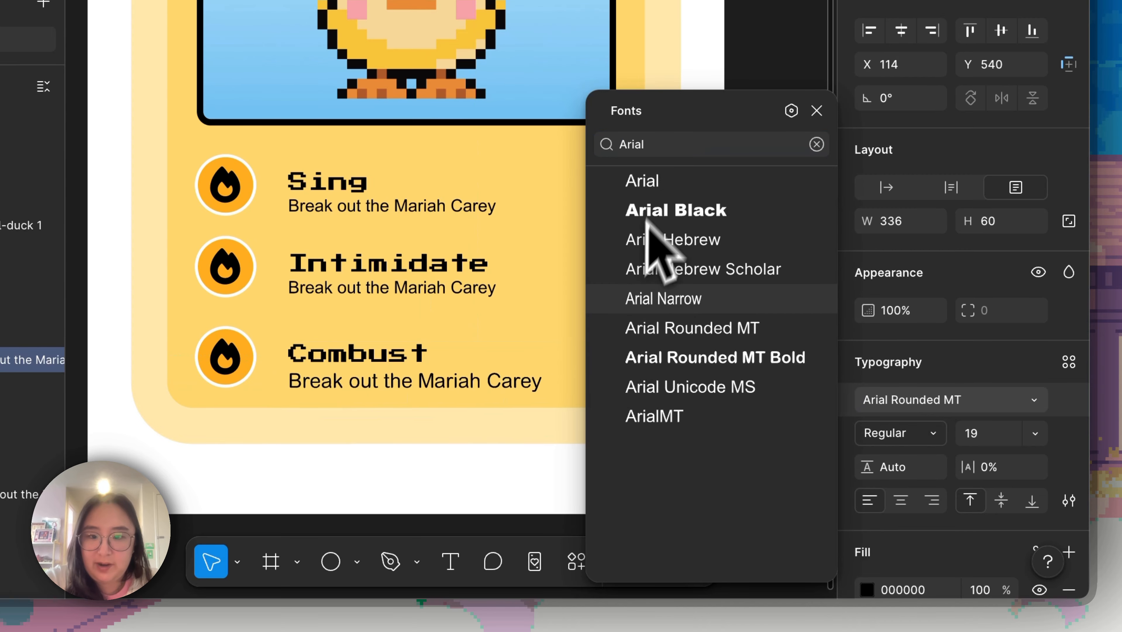
pyautogui.click(643, 182)
# Step: Set the font size of the description line under Combust to 16
pyautogui.click(455, 376)
pyautogui.moveTo(541, 377); pyautogui.dragTo(261, 379)
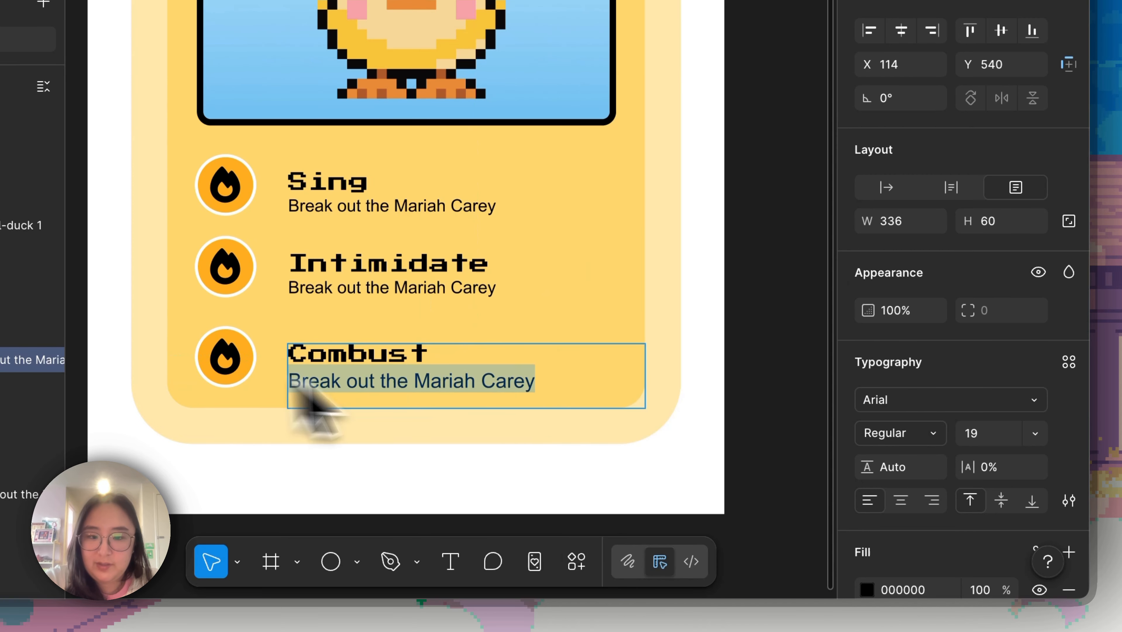
pyautogui.press('Return')
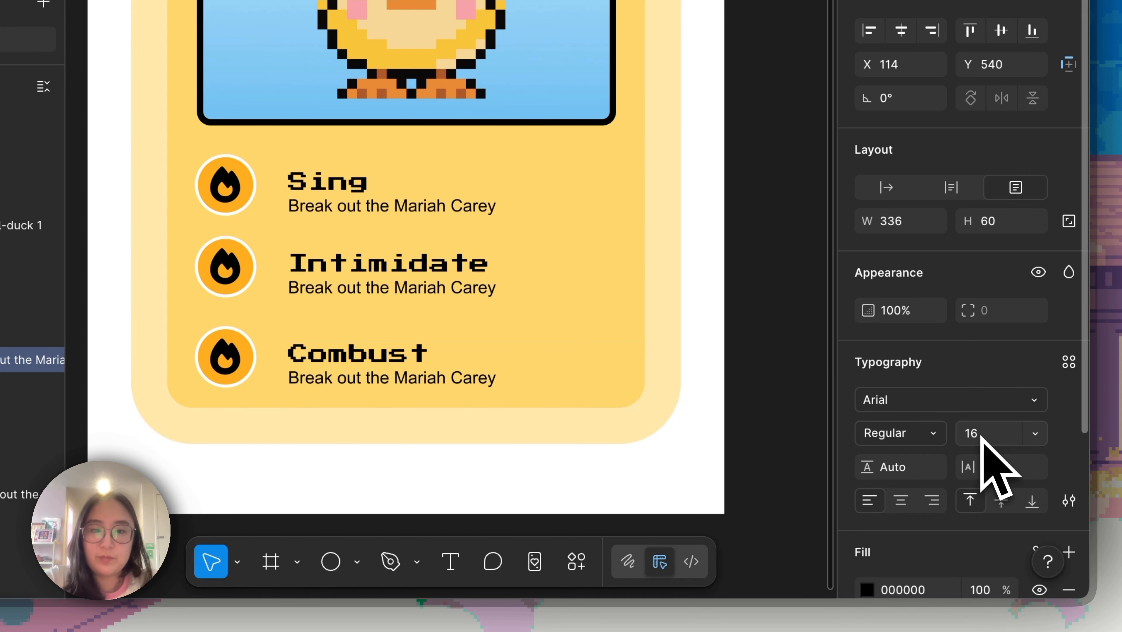
# Step: Replace the description line under Intimidate with "Scare away your opponents"
pyautogui.click(386, 193)
pyautogui.click(382, 267)
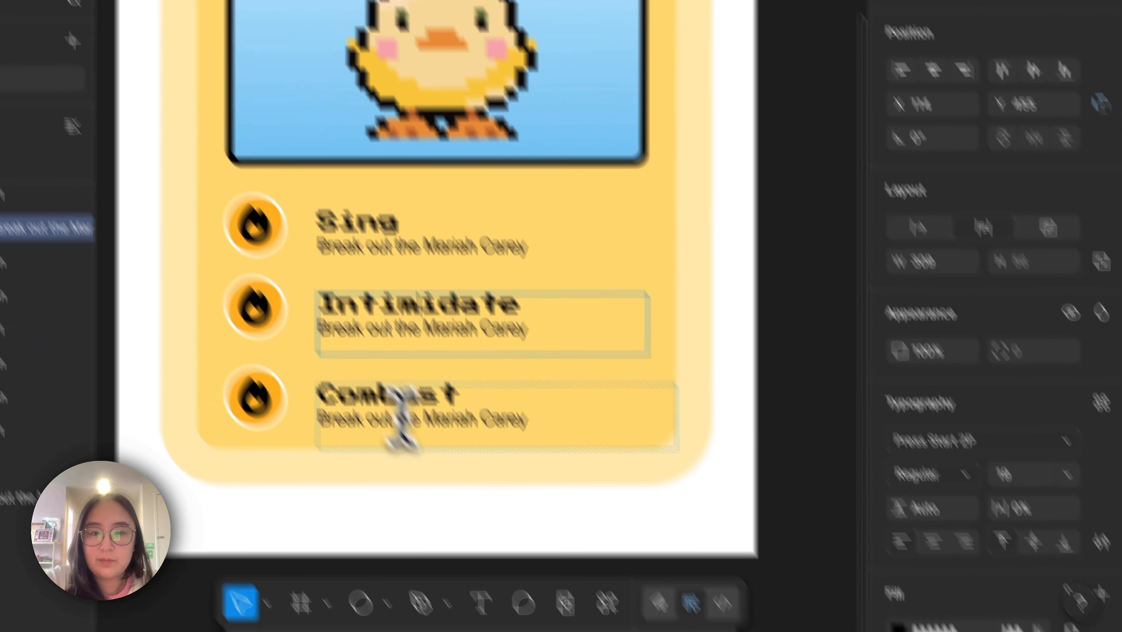
pyautogui.moveTo(499, 288); pyautogui.dragTo(270, 292)
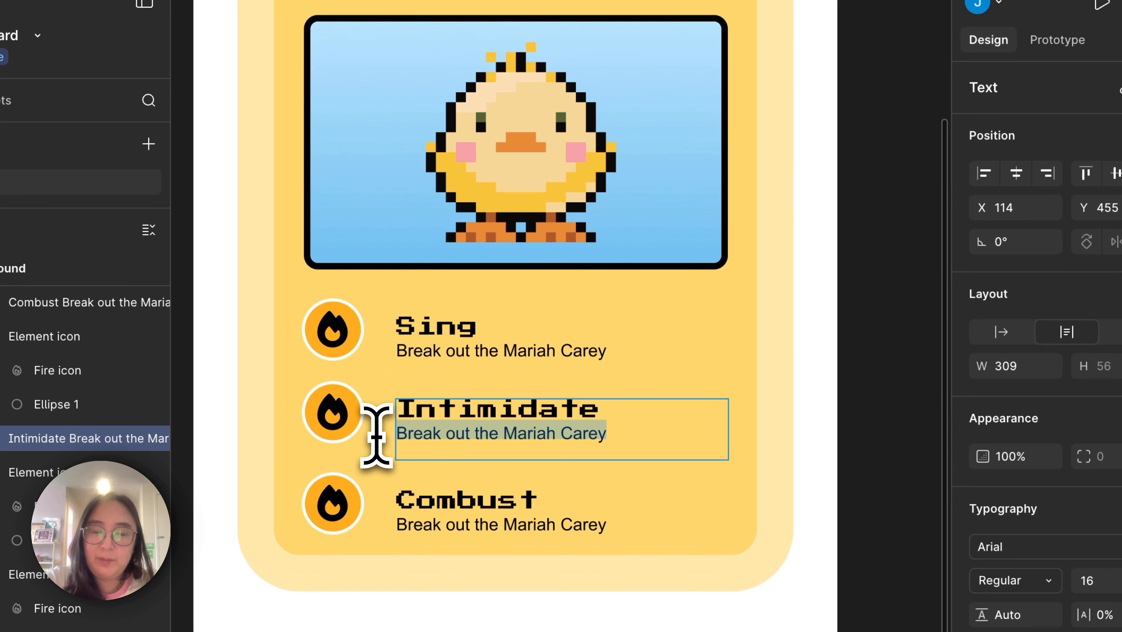
pyautogui.write('Sc')
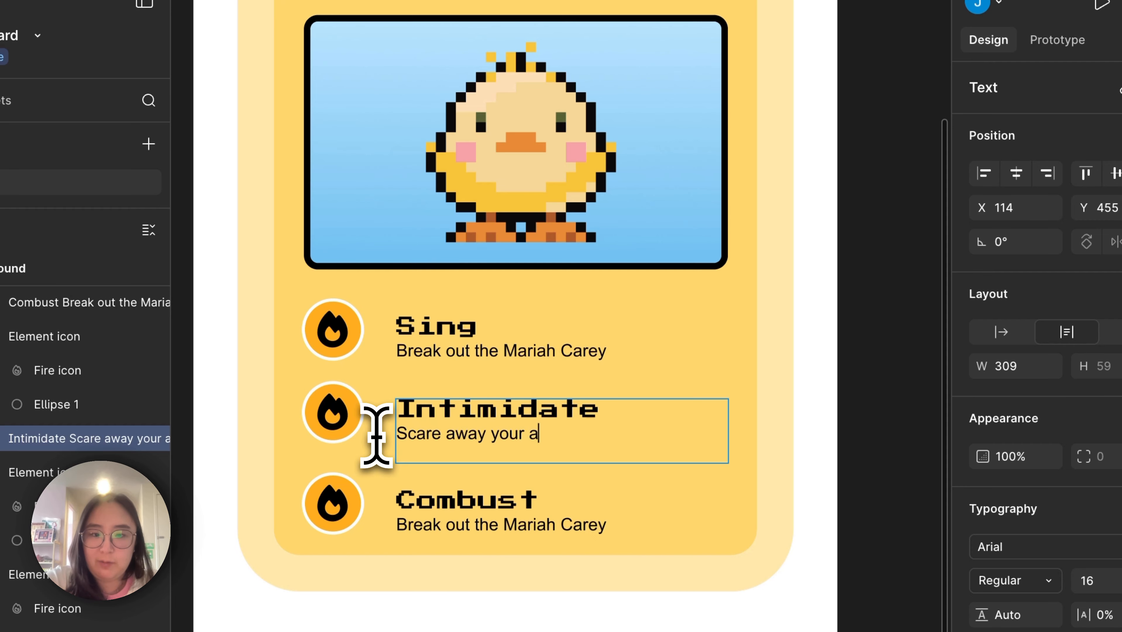
pyautogui.write('are away your opponents')
# Step: Replace the description line under Combust with "The world will be born again from your ashes" and reduce the text box height to 40
pyautogui.click(563, 516)
pyautogui.moveTo(613, 526); pyautogui.dragTo(370, 526)
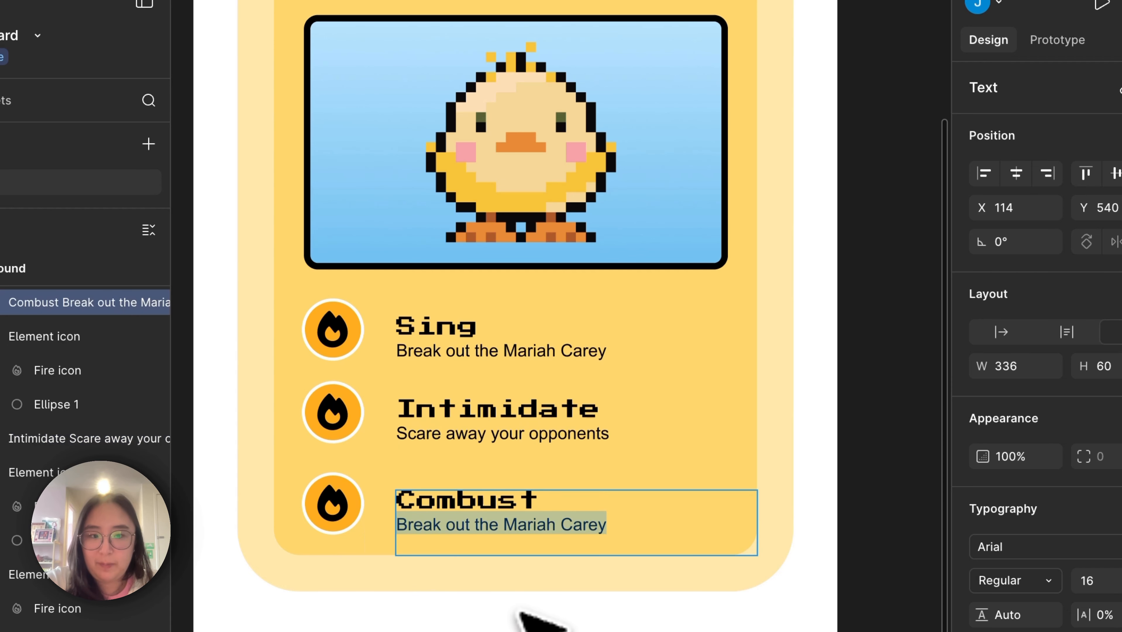
pyautogui.write('T')
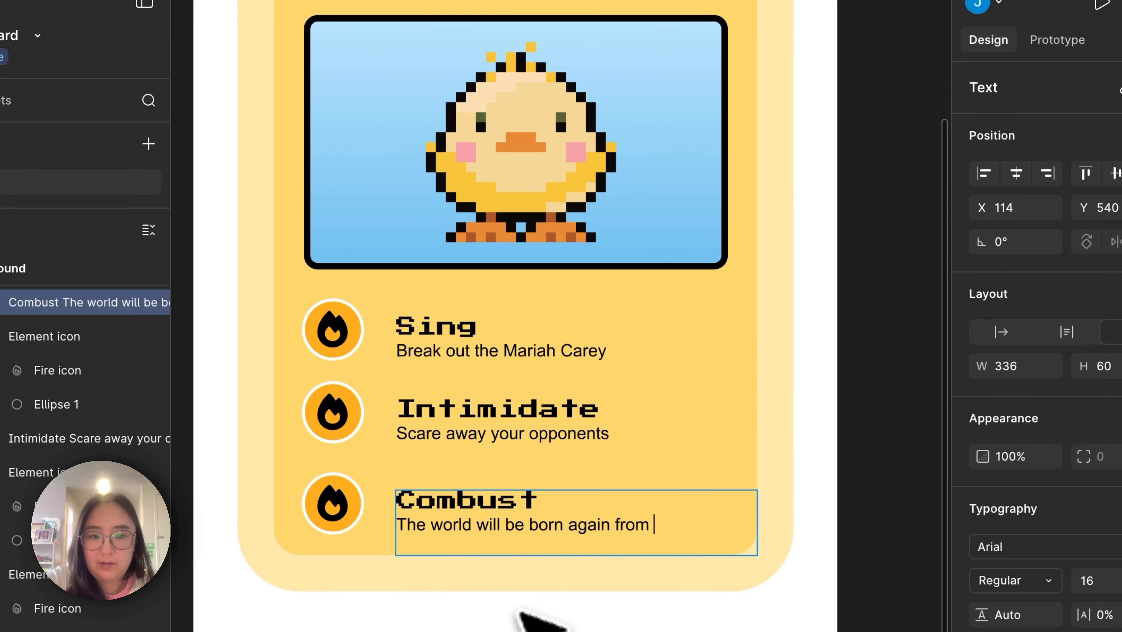
pyautogui.press('Escape')
pyautogui.scroll(-2, 548, 620)
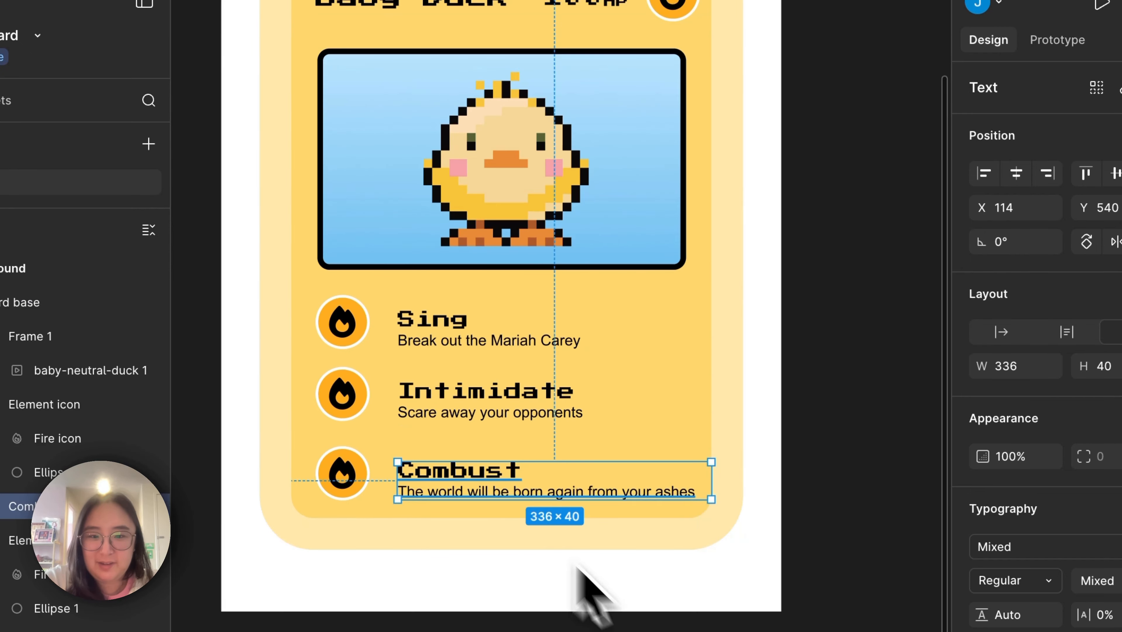
pyautogui.keyDown('shift'); pyautogui.click(447, 405); pyautogui.keyUp('shift')
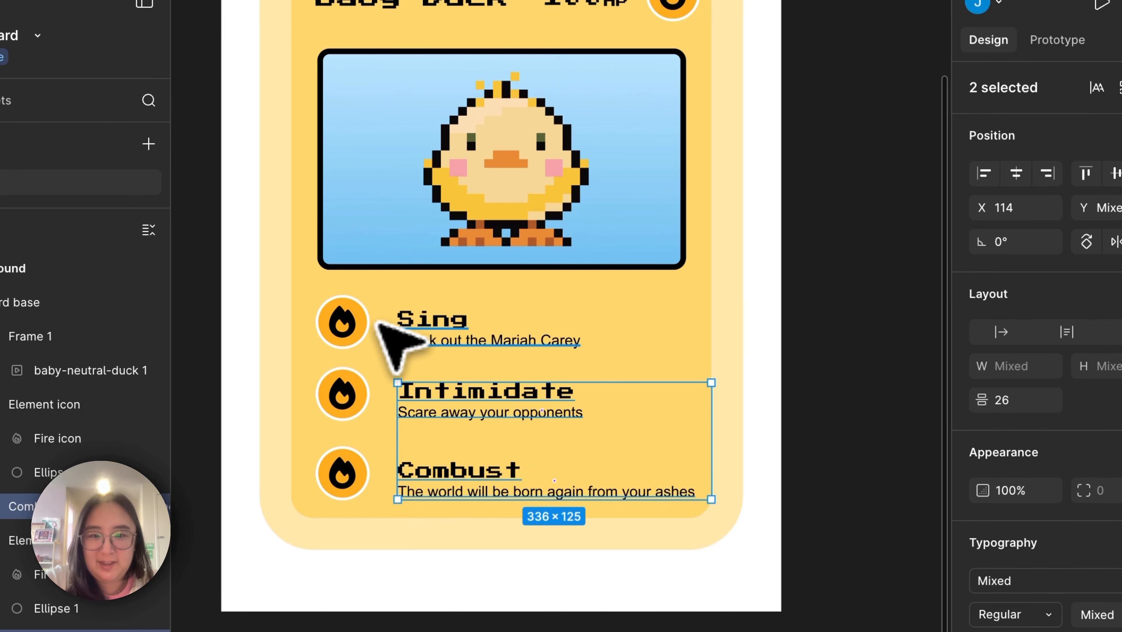
pyautogui.click(451, 326)
pyautogui.click(456, 326)
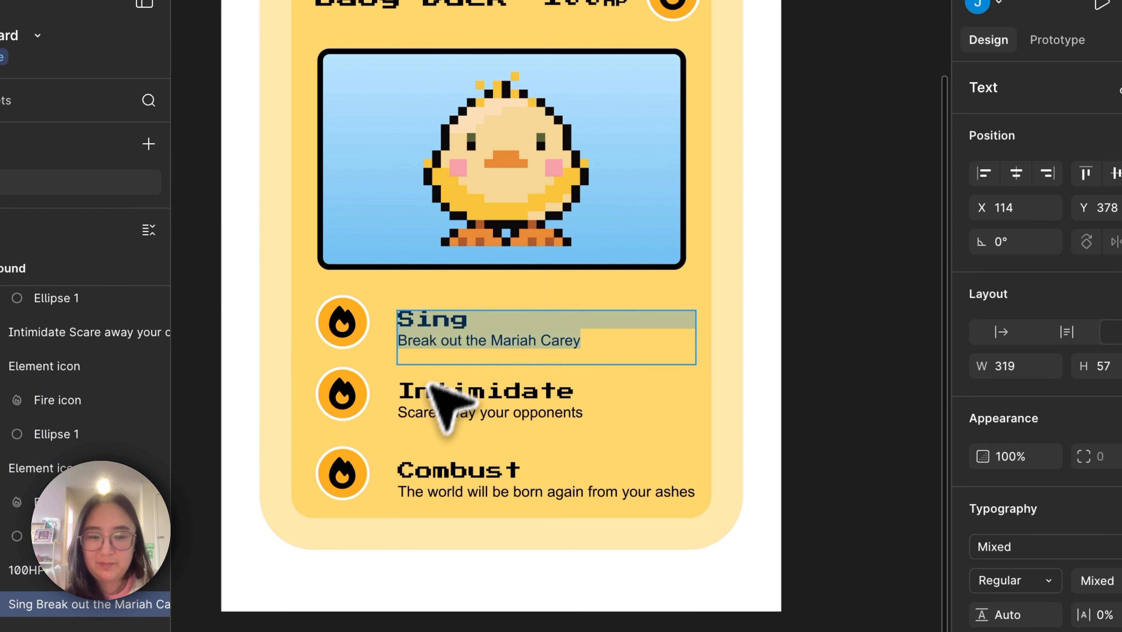
pyautogui.click(423, 429)
pyautogui.click(418, 451)
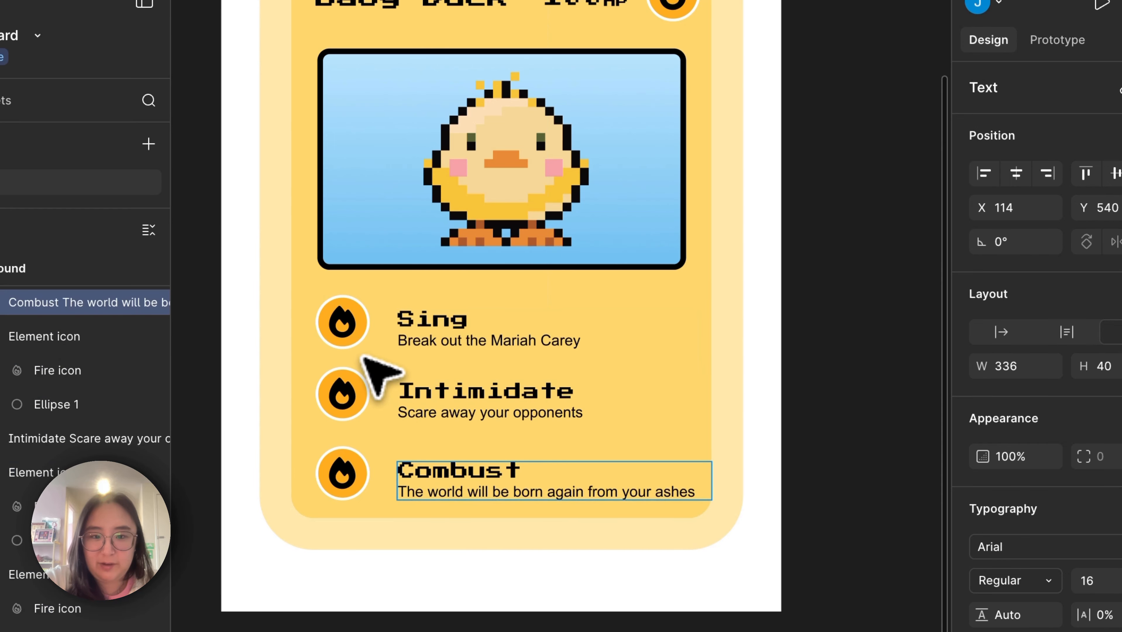
# Step: Move the text boxes closer to their icons: Sing to about X 104, Y 373, Intimidate to X 104, Y 447, Combust to X 101, Y 532
pyautogui.click(350, 323)
pyautogui.moveTo(432, 325); pyautogui.dragTo(422, 318)
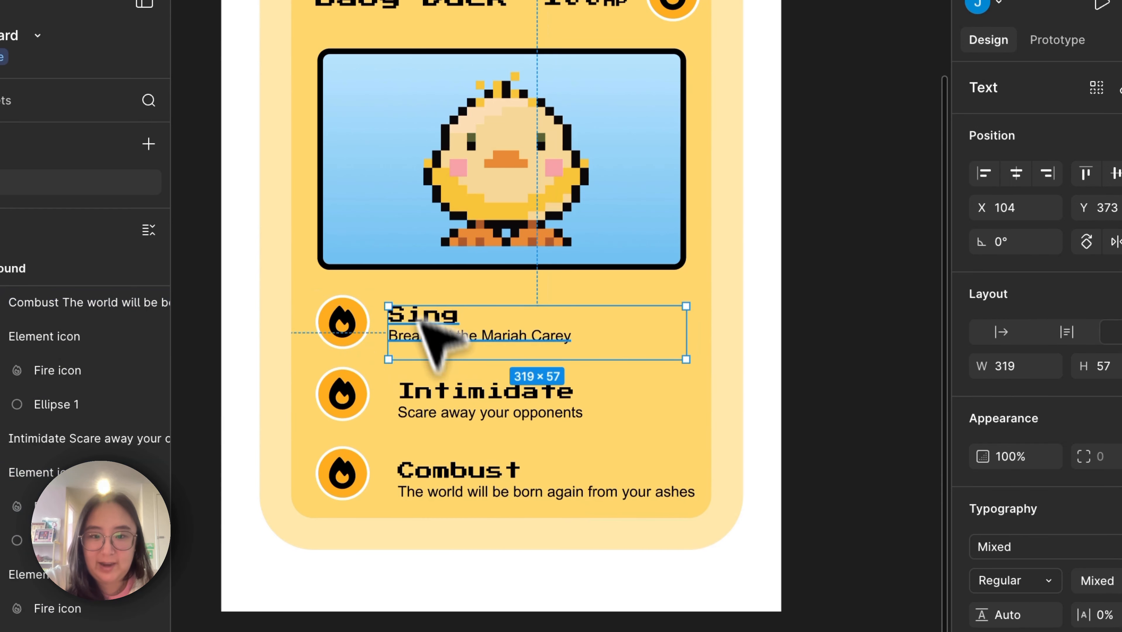
pyautogui.moveTo(441, 394); pyautogui.dragTo(430, 387)
pyautogui.moveTo(443, 465); pyautogui.dragTo(438, 456)
# Step: Compare the X positions of the three move text boxes and set the Combust text box's X to 104
pyautogui.scroll(3, 438, 440)
pyautogui.click(551, 413)
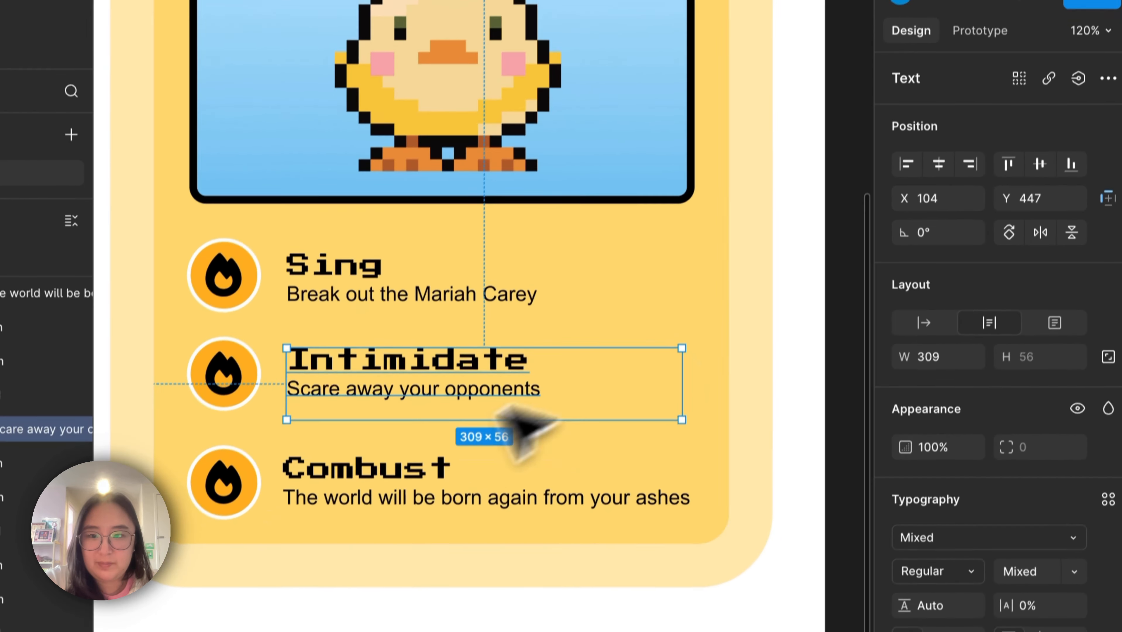
pyautogui.click(474, 484)
pyautogui.click(377, 350)
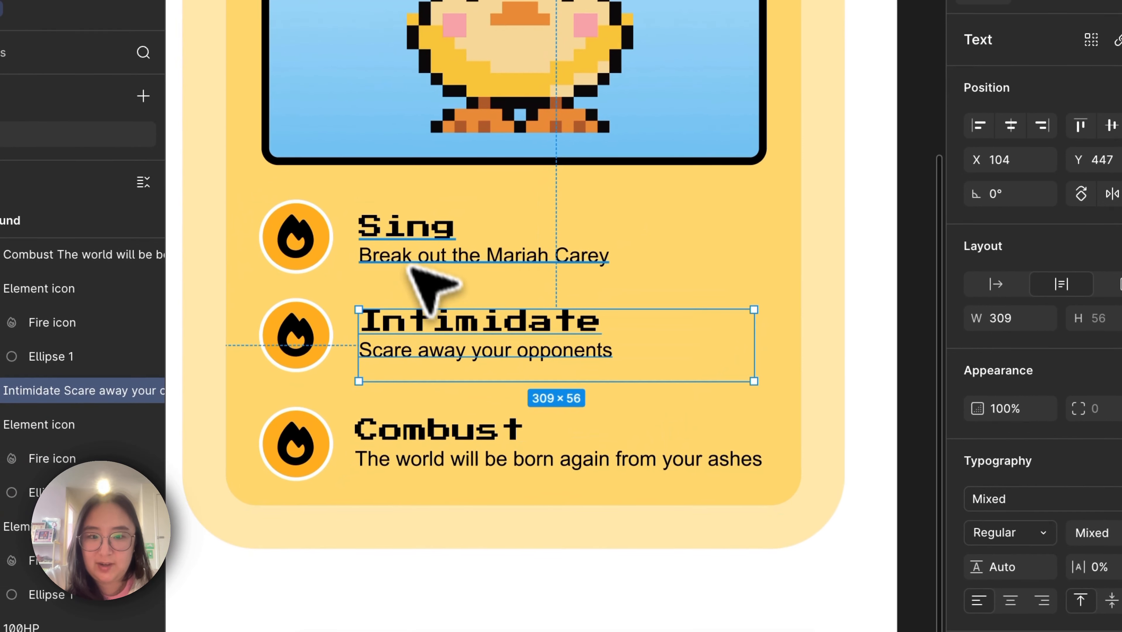
pyautogui.click(358, 369)
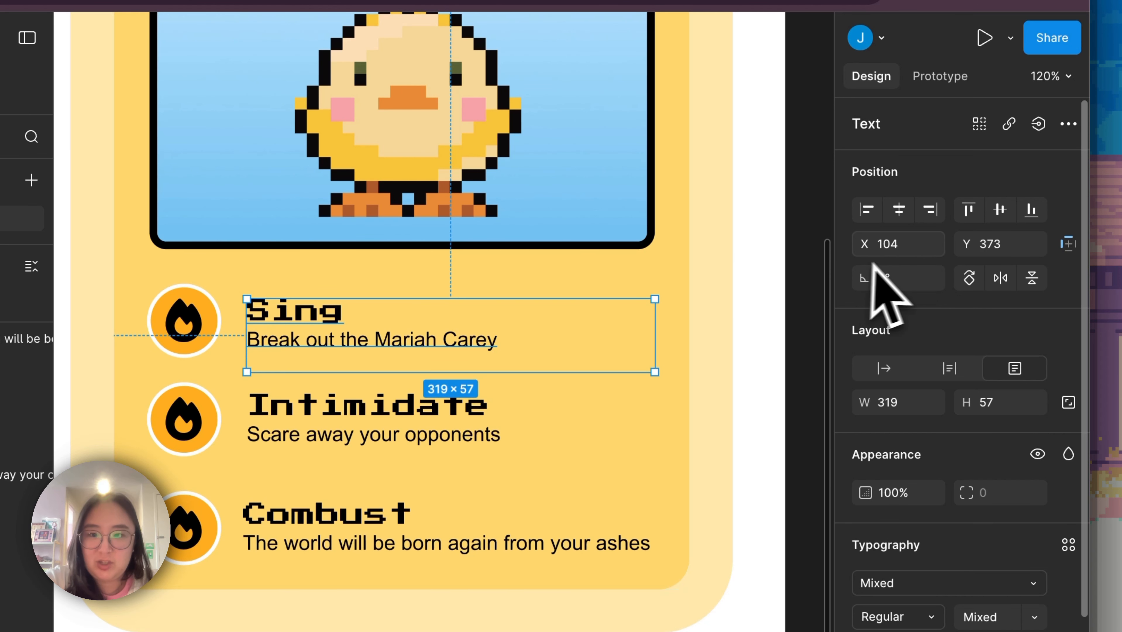
pyautogui.click(310, 418)
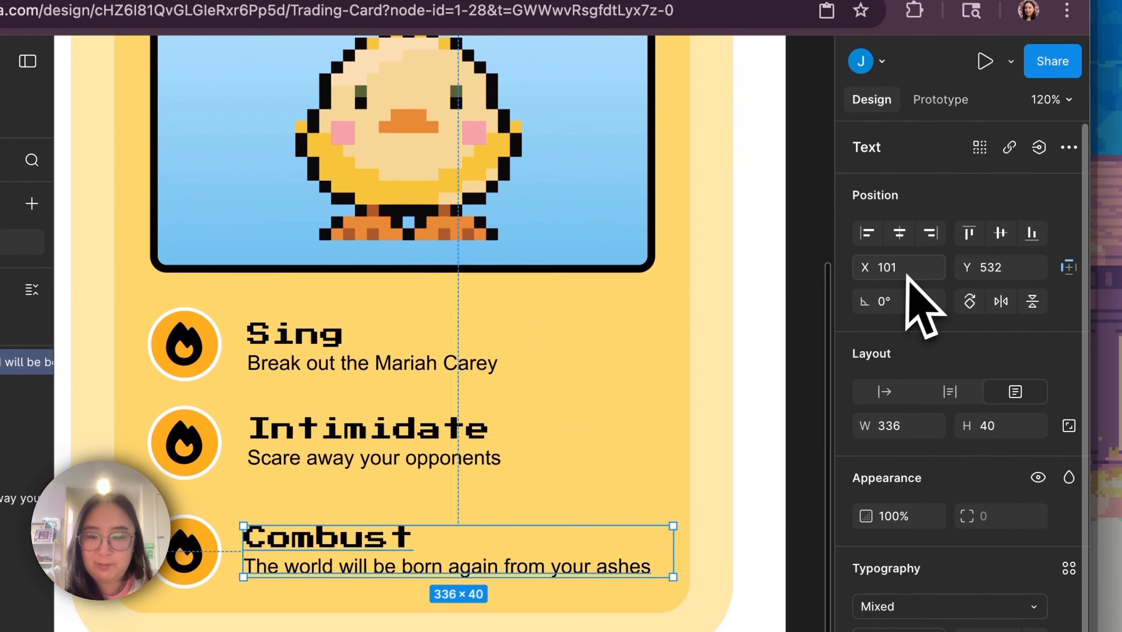
pyautogui.click(951, 202)
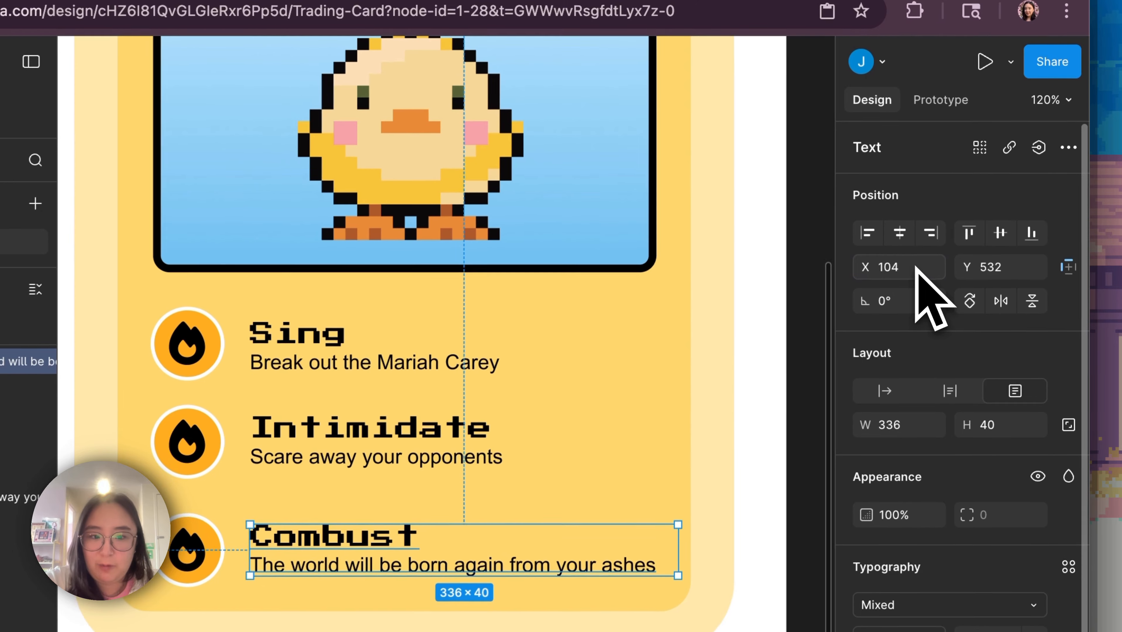
# Step: Check that the three fire icons beside the moves share the same X position
pyautogui.click(199, 561)
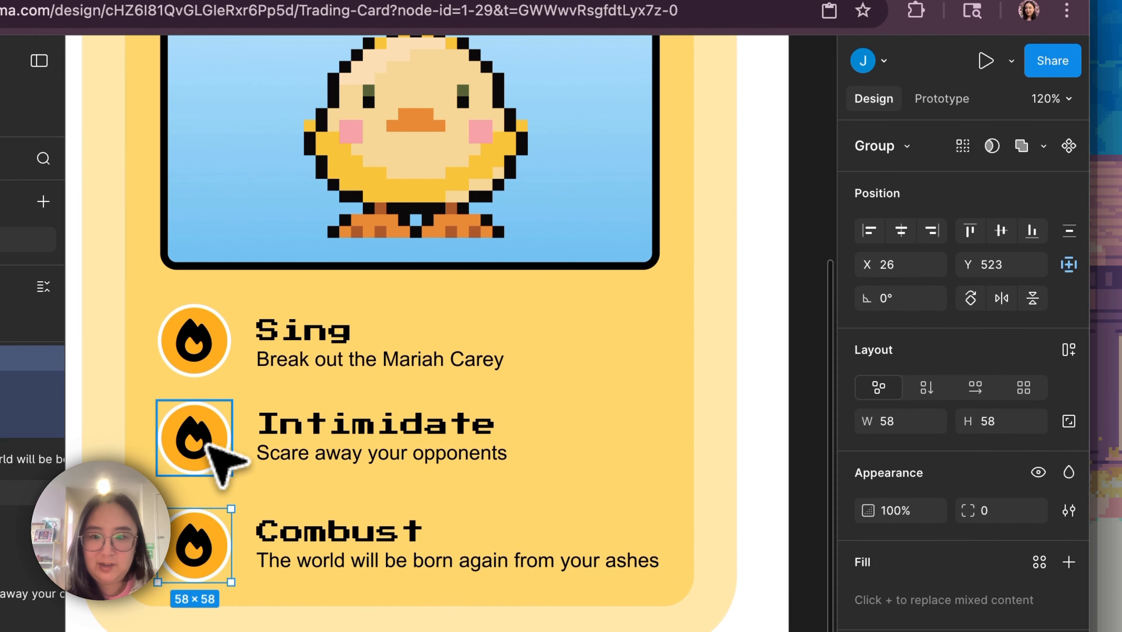
pyautogui.click(208, 447)
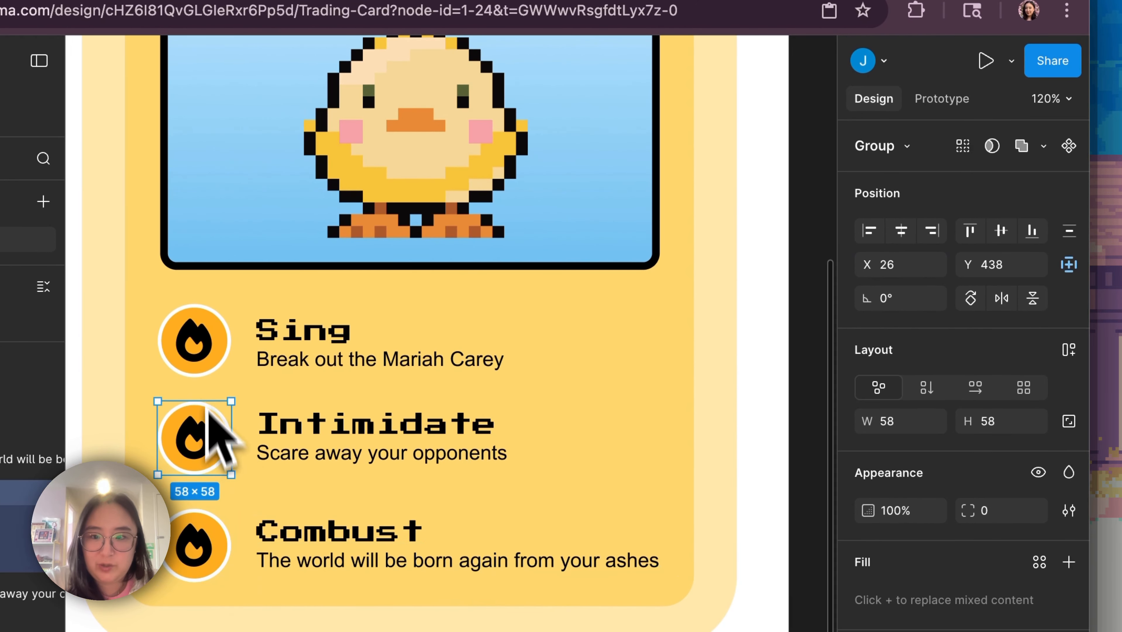
pyautogui.click(208, 354)
pyautogui.click(208, 447)
pyautogui.click(208, 552)
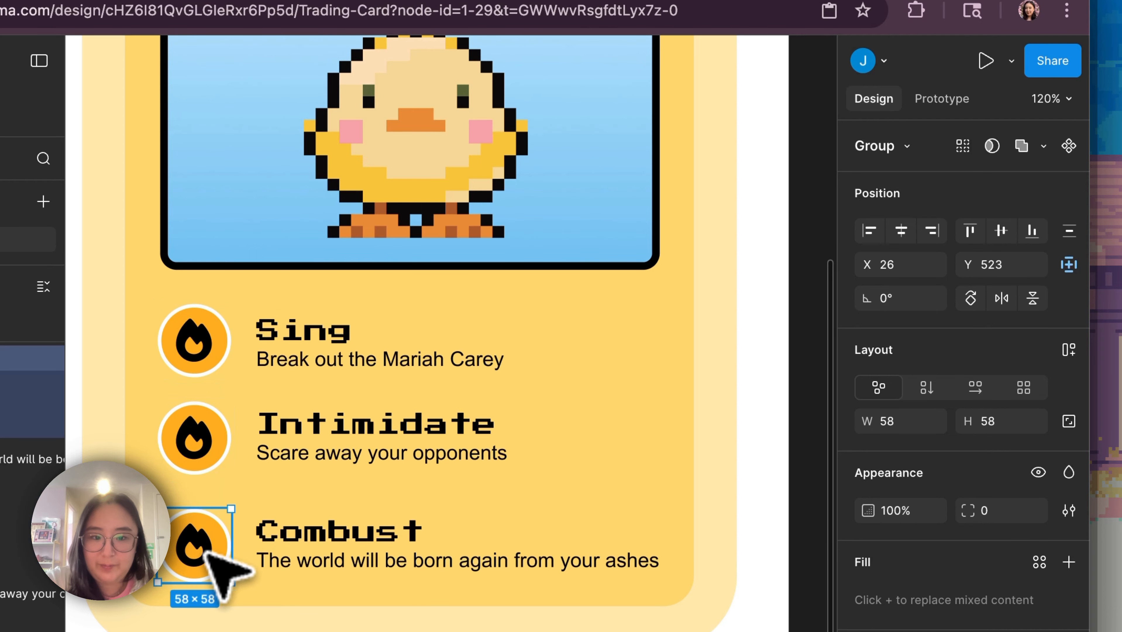
pyautogui.moveTo(207, 560); pyautogui.dragTo(206, 557)
# Step: Group the Sing text box with its fire icon
pyautogui.click(310, 356)
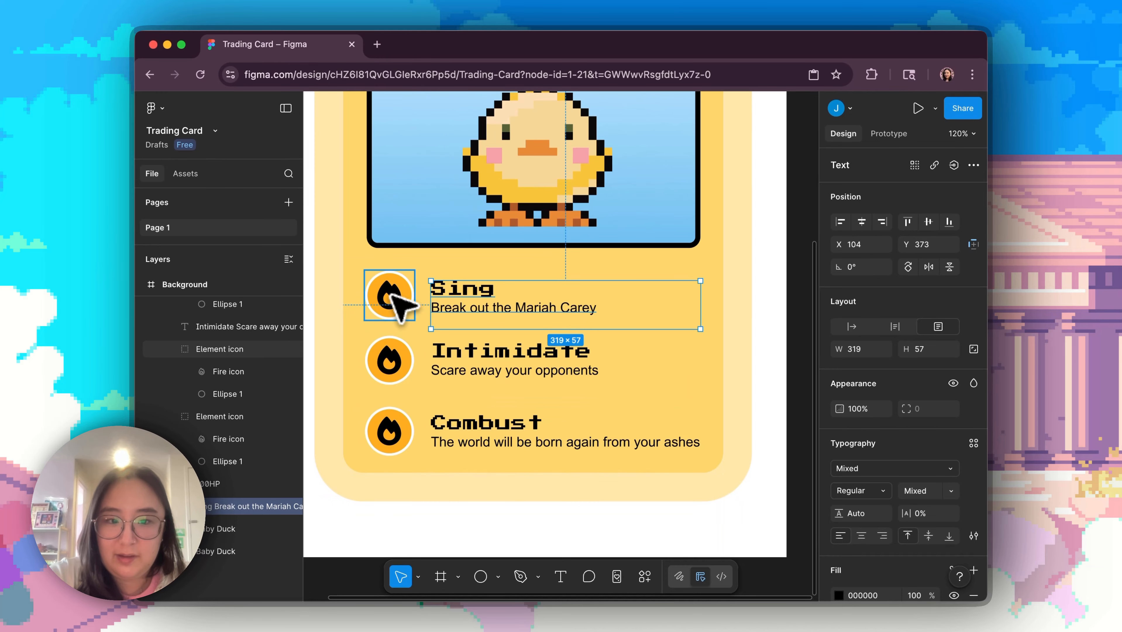
pyautogui.click(392, 296)
pyautogui.keyDown('shift'); pyautogui.click(460, 294); pyautogui.keyUp('shift')
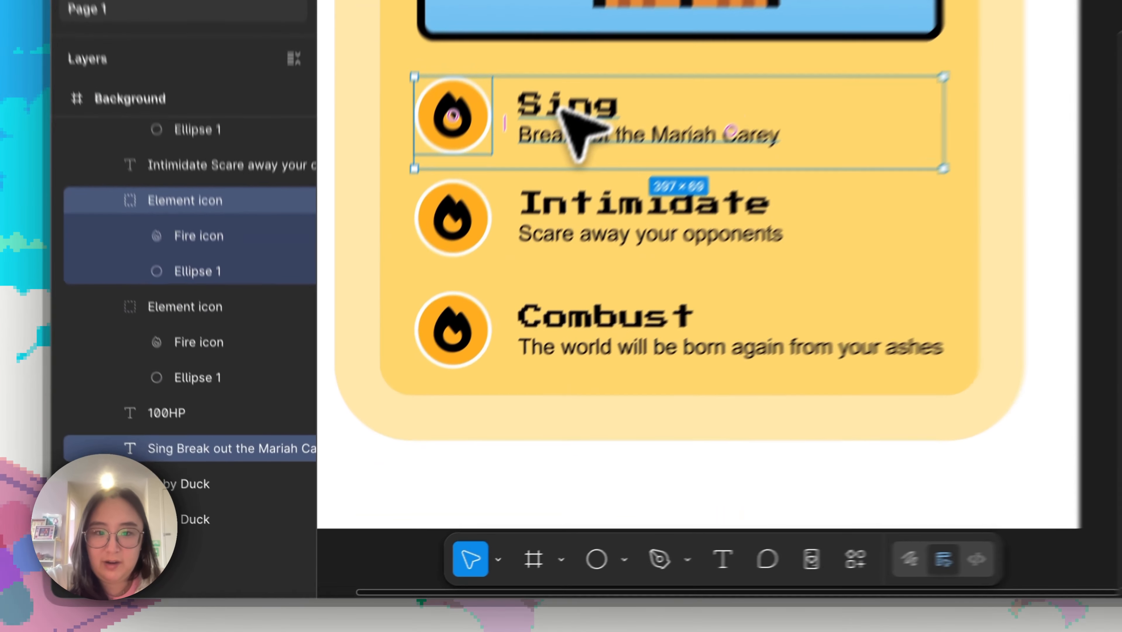
pyautogui.press('super+g')
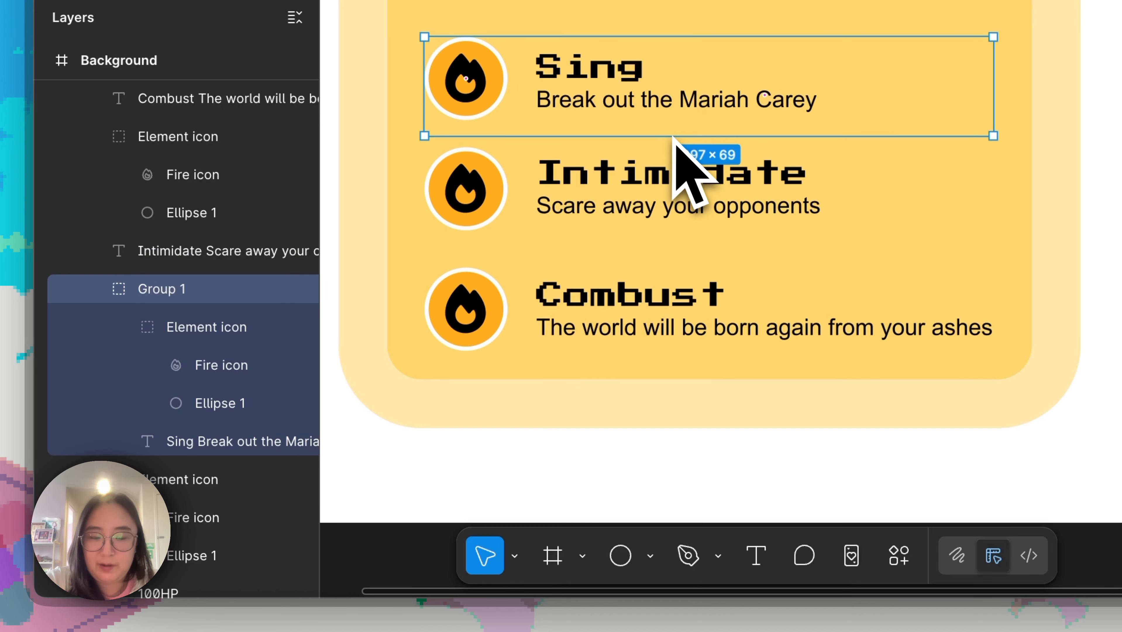
# Step: Group the Intimidate text box with its fire icon
pyautogui.click(598, 186)
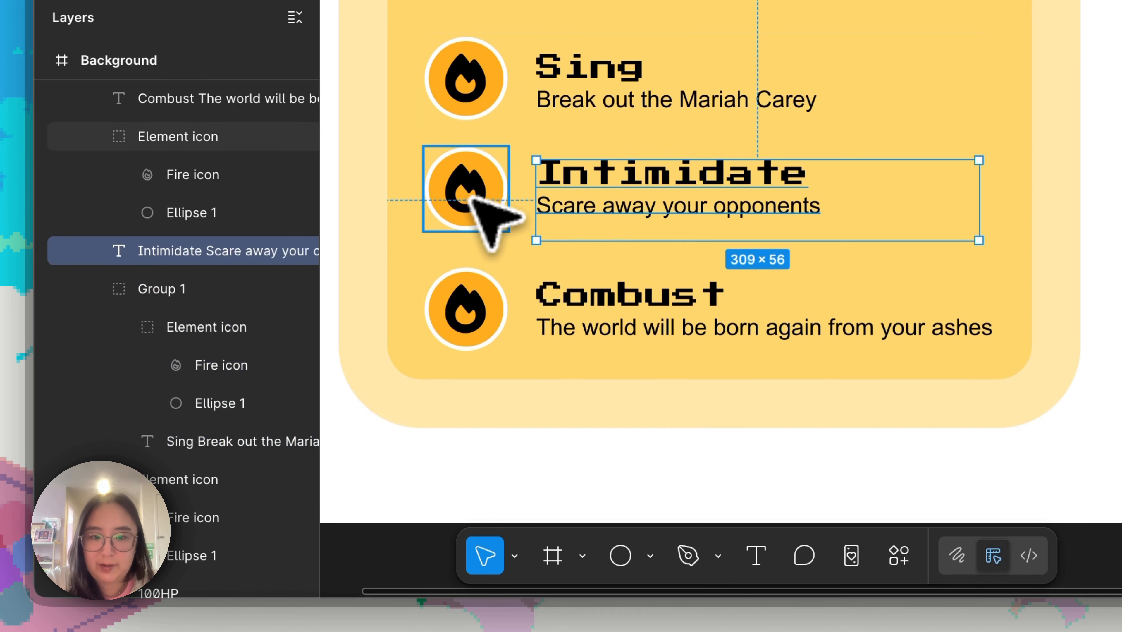
pyautogui.keyDown('shift'); pyautogui.click(470, 195); pyautogui.keyUp('shift')
pyautogui.doubleClick(603, 188)
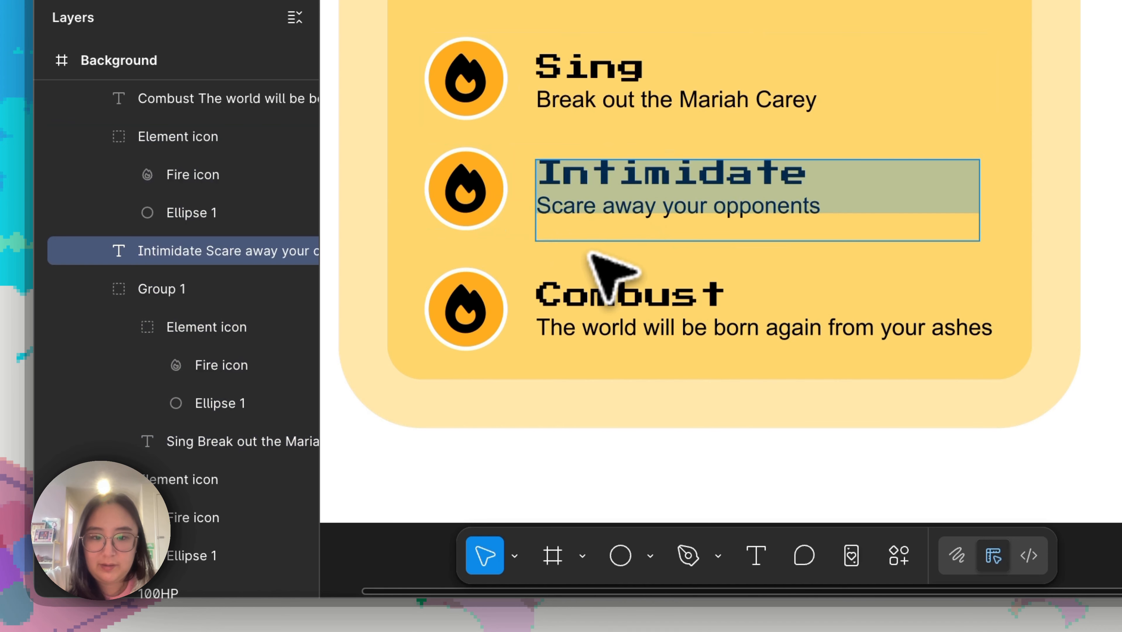
pyautogui.press('Escape')
pyautogui.click(483, 195)
pyautogui.keyDown('shift'); pyautogui.click(588, 189); pyautogui.keyUp('shift')
pyautogui.rightClick(589, 189)
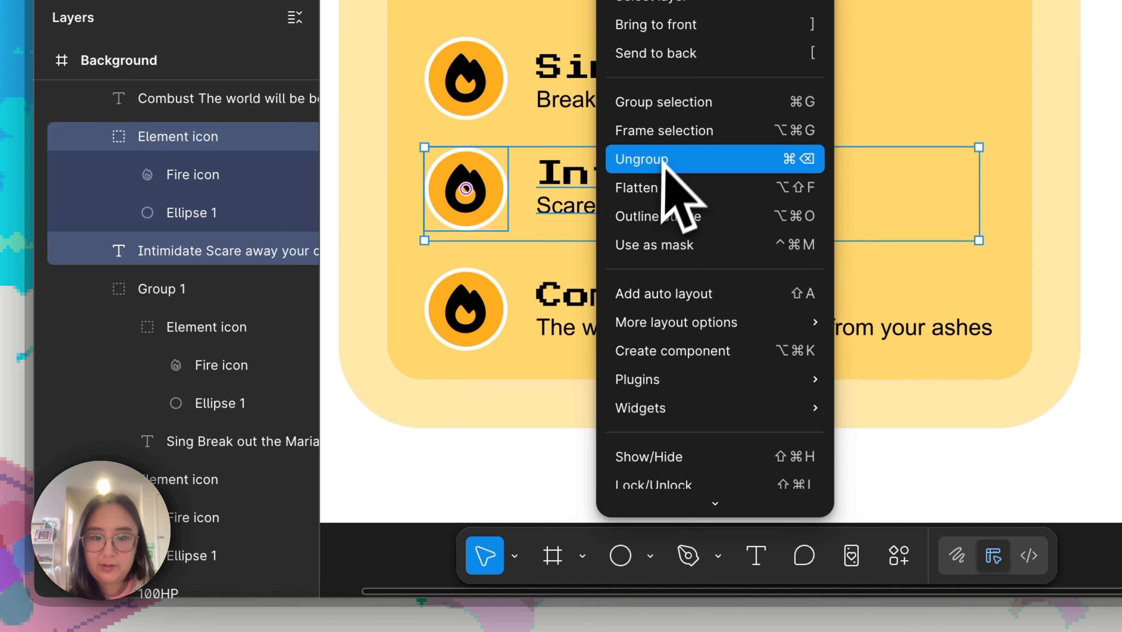
pyautogui.click(665, 106)
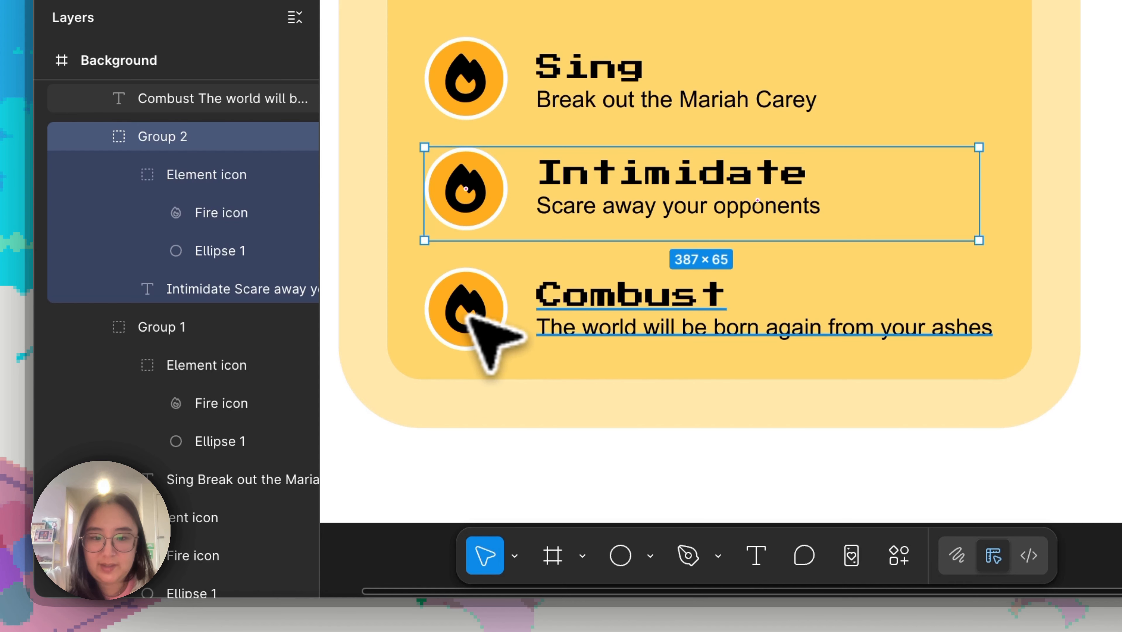
# Step: Move the Combust text box up slightly and group it with its fire icon
pyautogui.moveTo(591, 307); pyautogui.dragTo(595, 303)
pyautogui.keyDown('shift'); pyautogui.click(468, 305); pyautogui.keyUp('shift')
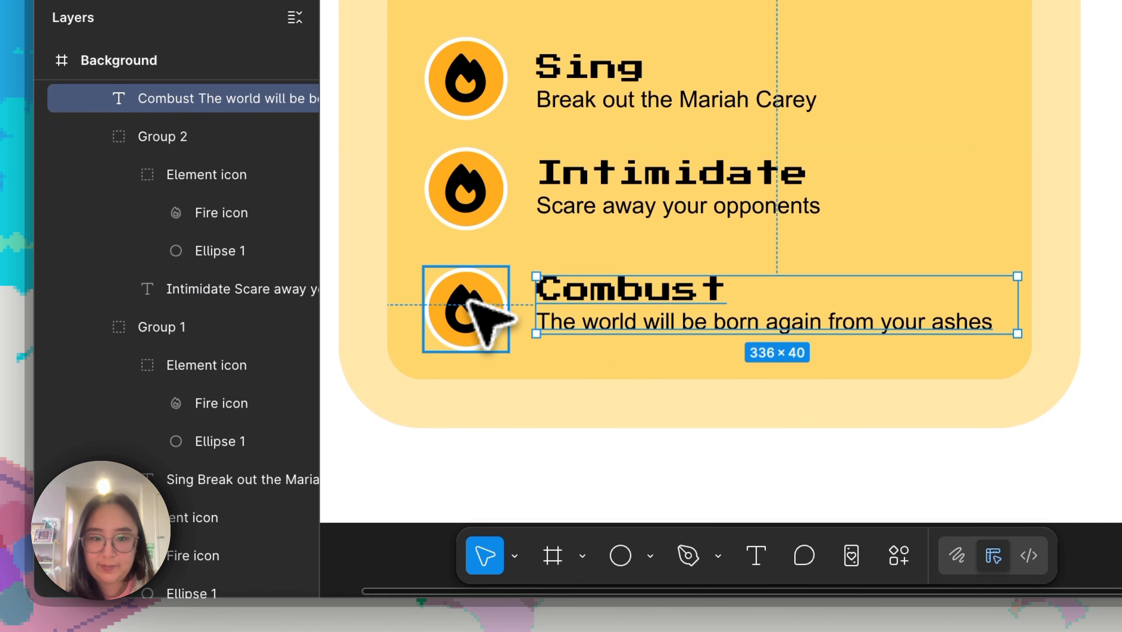
pyautogui.rightClick(475, 311)
pyautogui.click(563, 102)
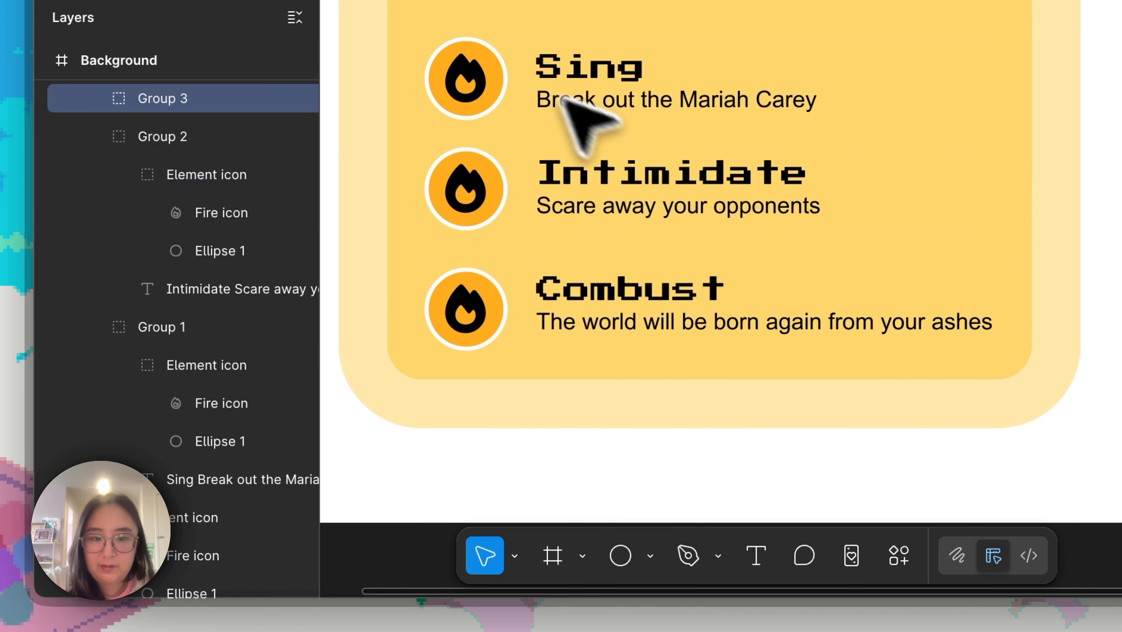
# Step: Set the vertical spacing between the Sing, Intimidate and Combust groups to 10
pyautogui.click(733, 234)
pyautogui.click(639, 117)
pyautogui.keyDown('shift'); pyautogui.click(620, 198); pyautogui.keyUp('shift')
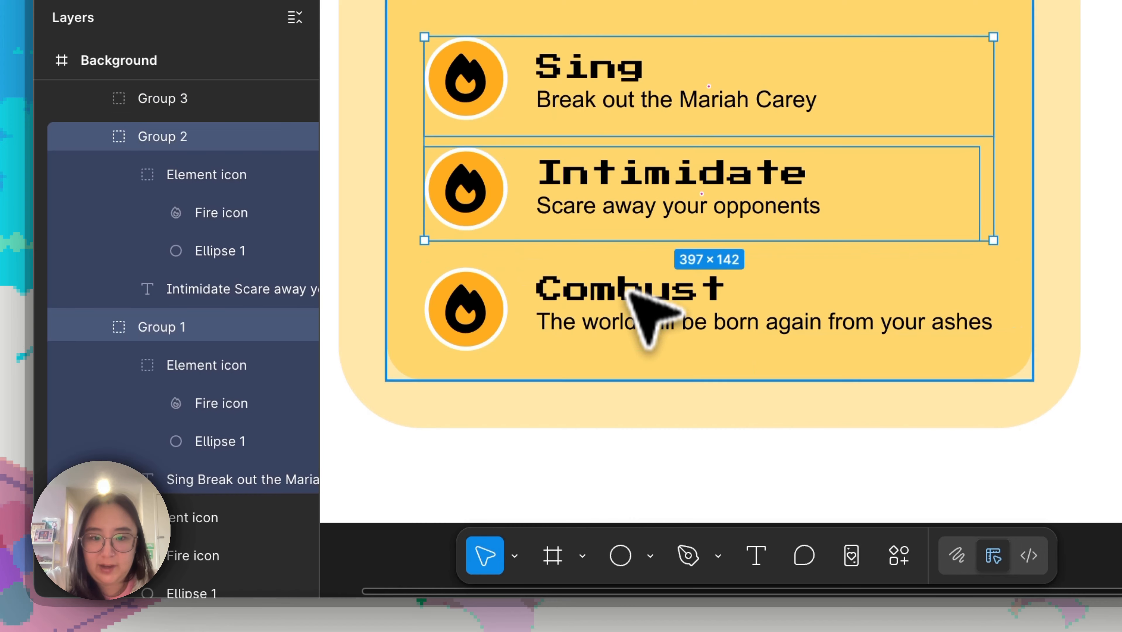
pyautogui.keyDown('shift'); pyautogui.click(628, 305); pyautogui.keyUp('shift')
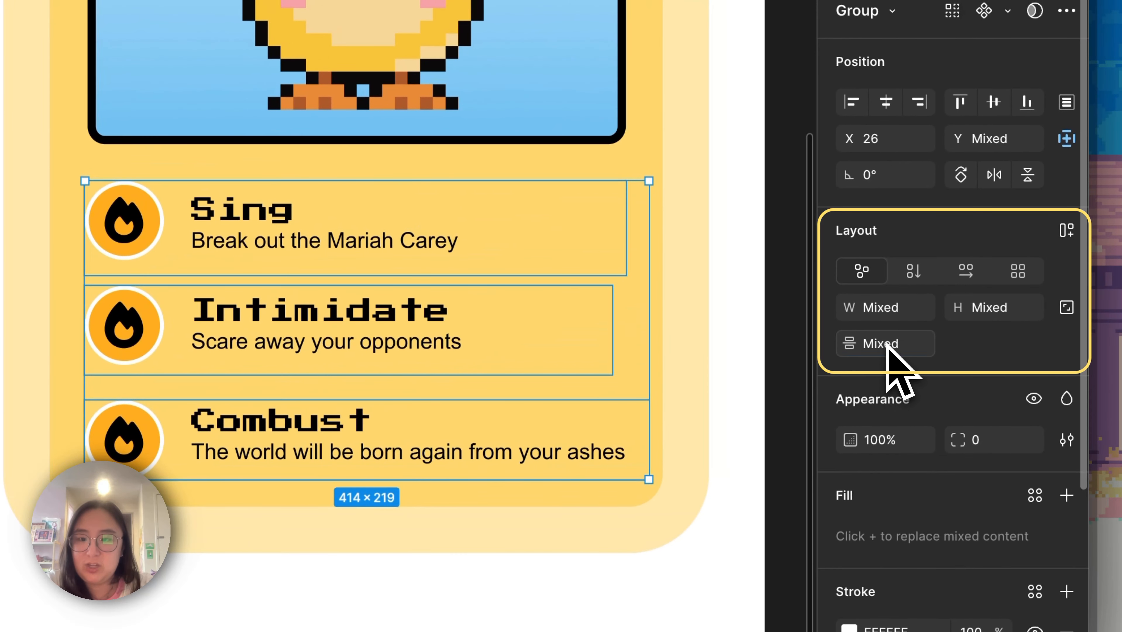
pyautogui.click(890, 347)
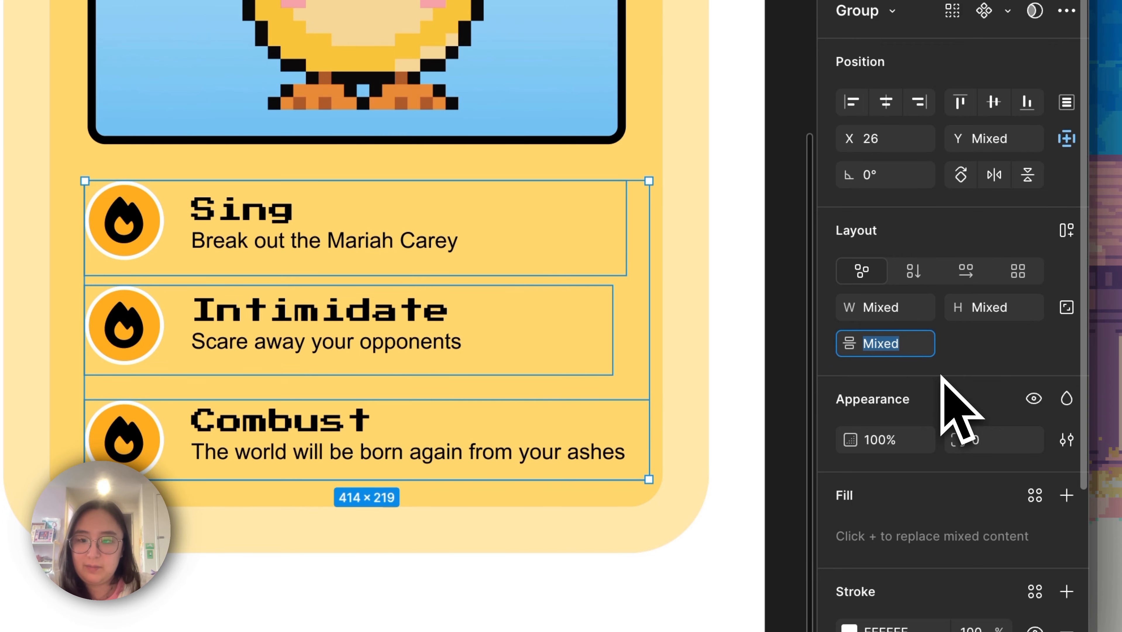
pyautogui.press('Return')
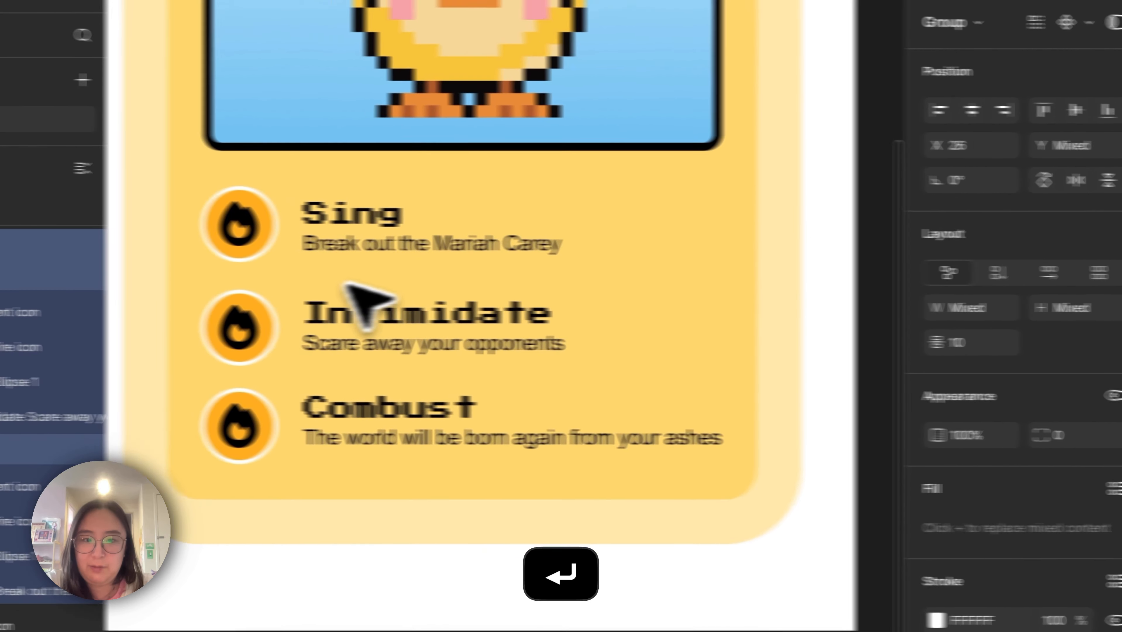
# Step: Move the three move groups together slightly up and left to about X 19, and show the whole card
pyautogui.click(239, 288)
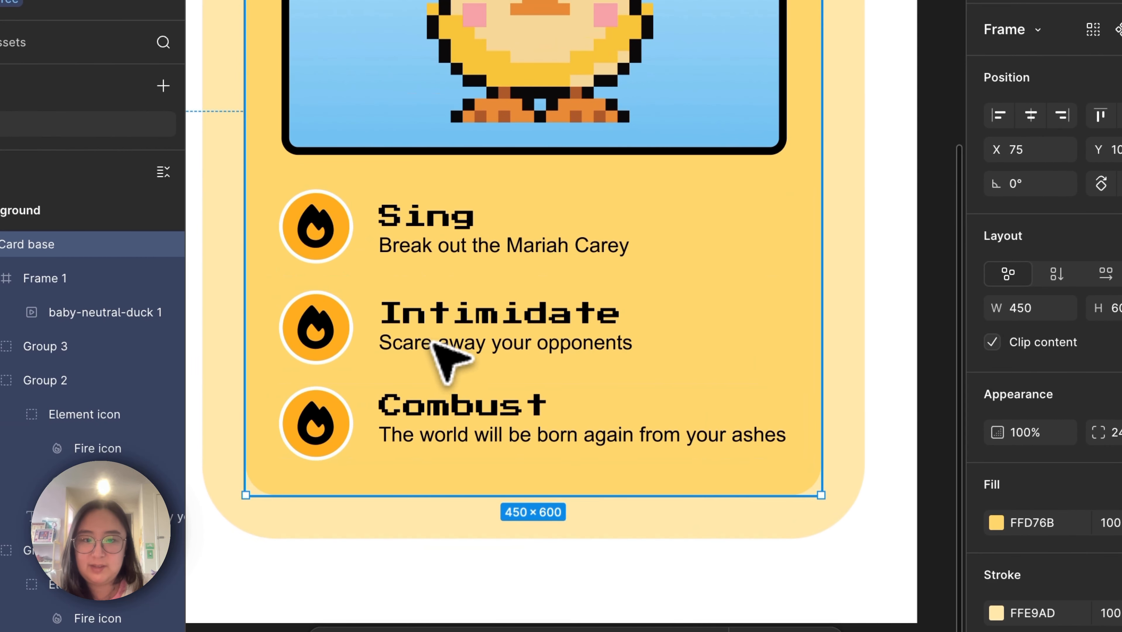
pyautogui.doubleClick(248, 344)
pyautogui.doubleClick(433, 344)
pyautogui.click(439, 414)
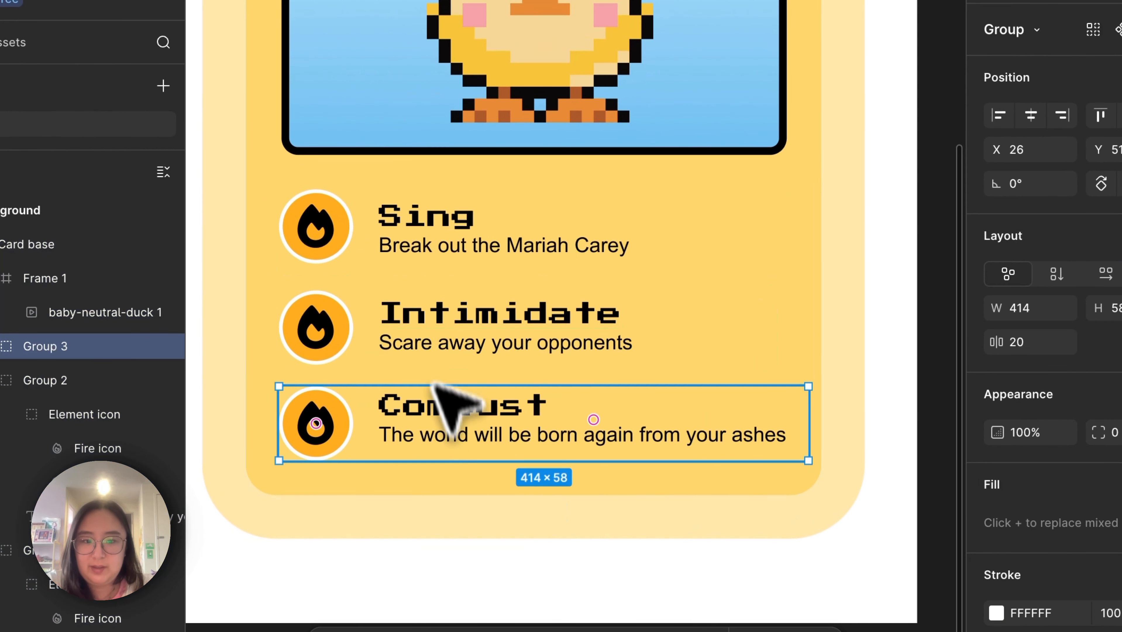
pyautogui.keyDown('shift'); pyautogui.click(424, 327); pyautogui.keyUp('shift')
pyautogui.keyDown('shift'); pyautogui.click(424, 220); pyautogui.keyUp('shift')
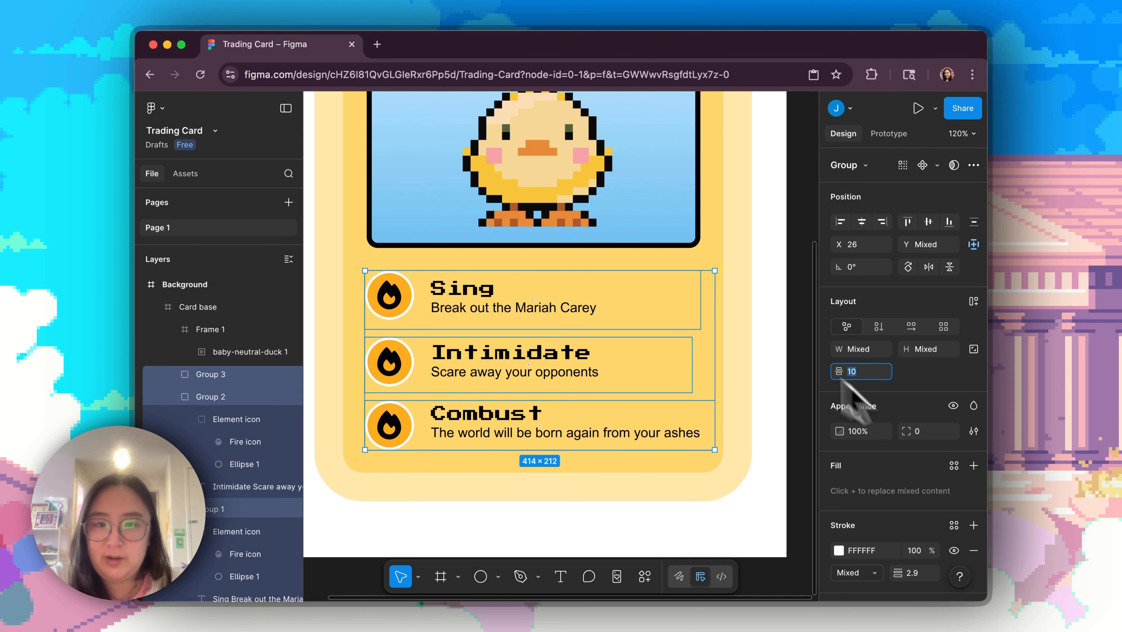
pyautogui.click(616, 295)
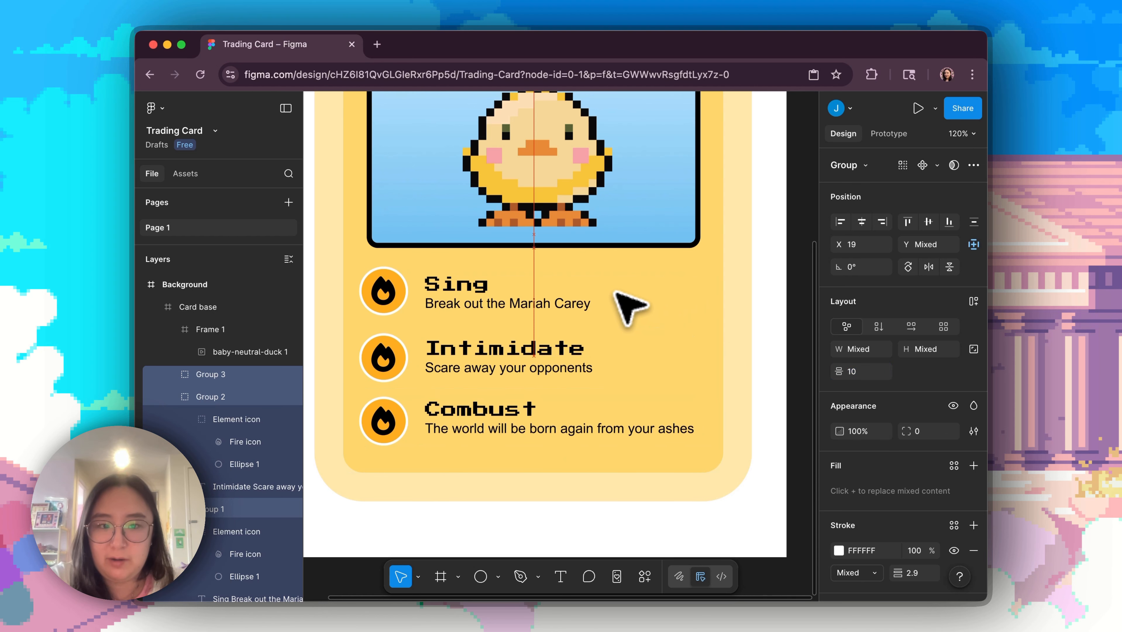
pyautogui.click(760, 517)
pyautogui.hotkey('shift', '1')
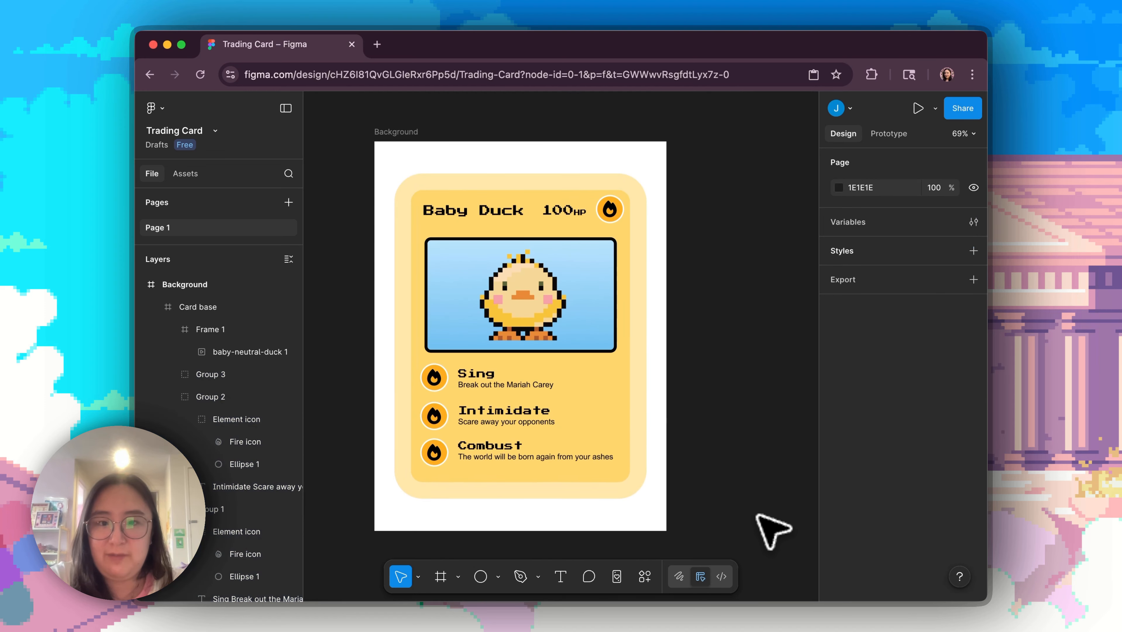